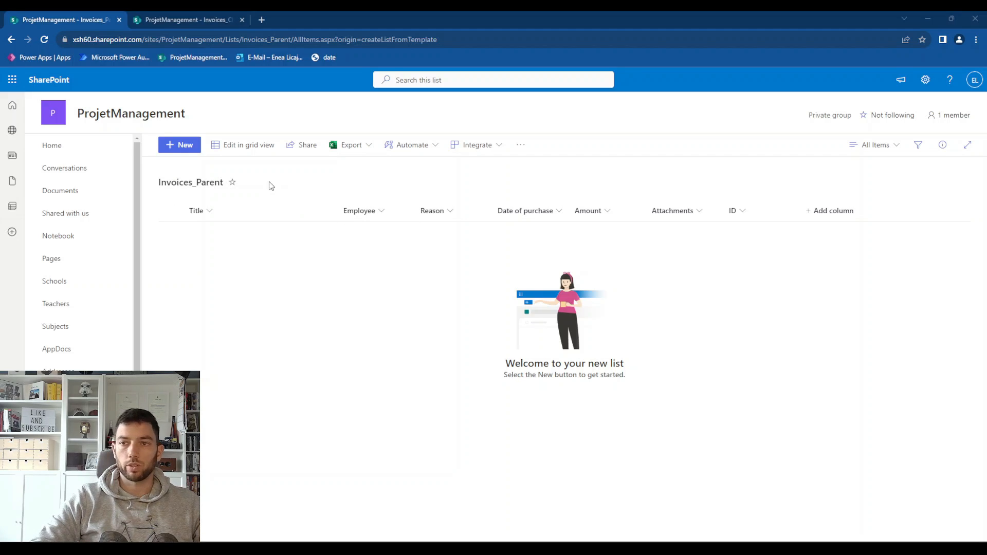
Compare the columns of the Invoices_Parent and Invoices_Child SharePoint lists
{"action": "left_click", "coordinate": [209, 19]}
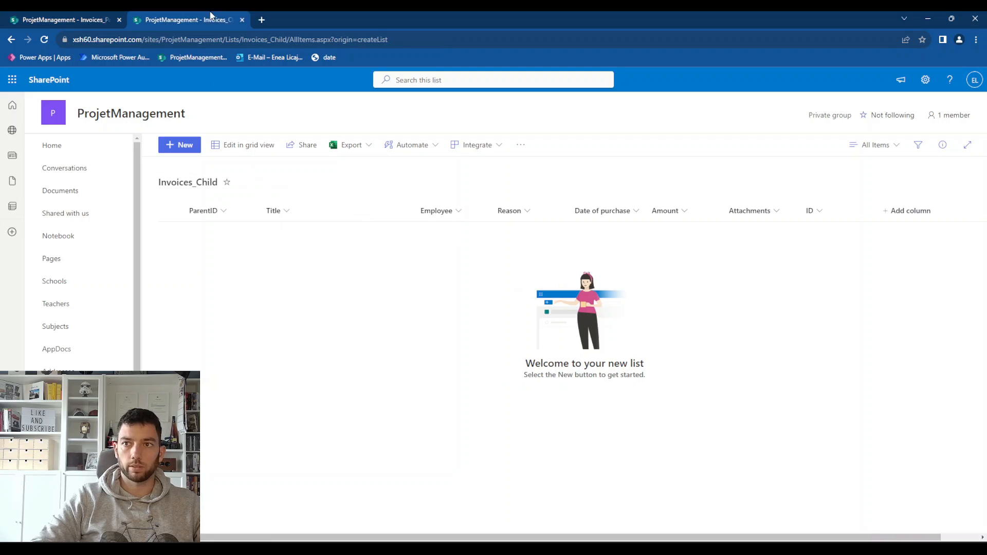
{"action": "left_click", "coordinate": [86, 17]}
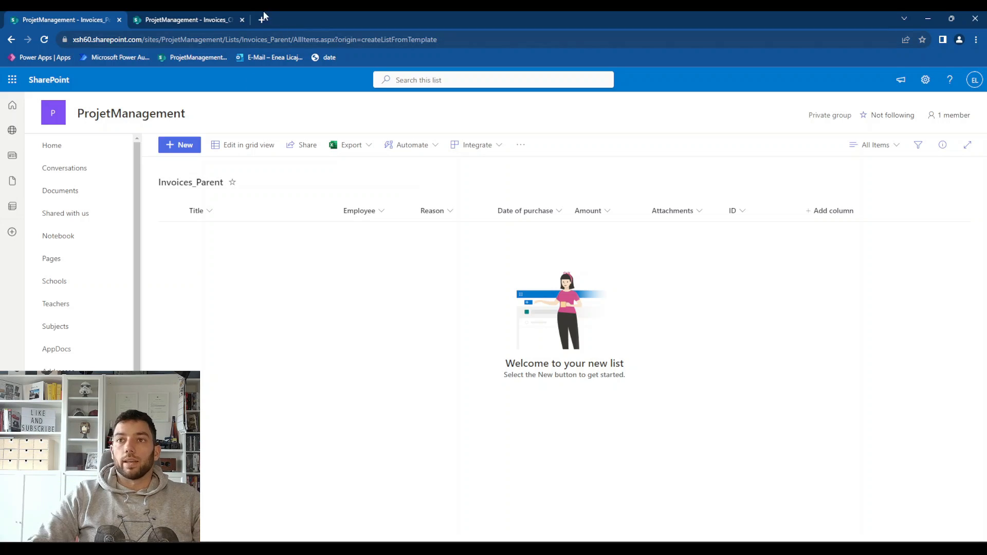
{"action": "left_click", "coordinate": [204, 19]}
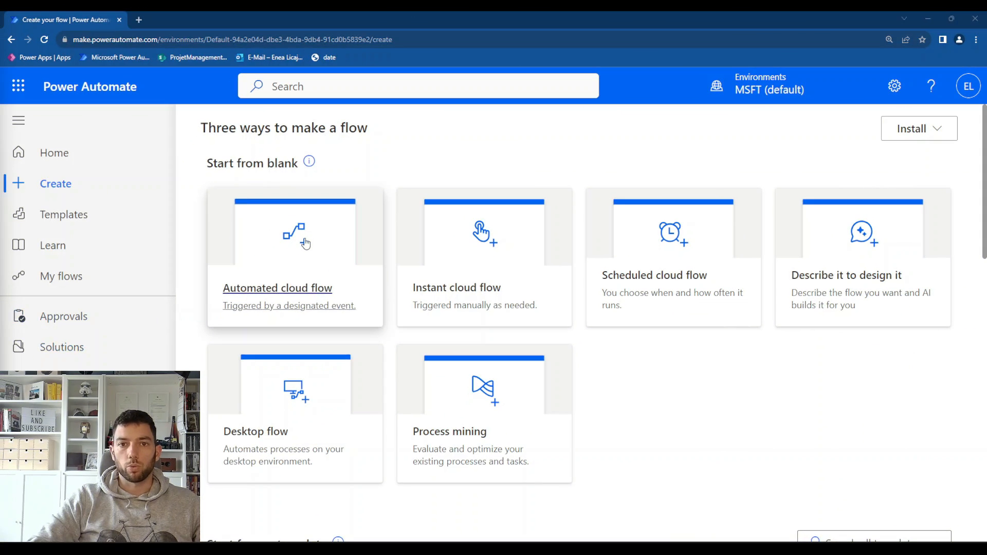
Create an automated cloud flow in Power Automate named SyncListItem&Attachments with SharePoint's "When an item is created or modified" trigger
{"action": "left_click", "coordinate": [306, 243]}
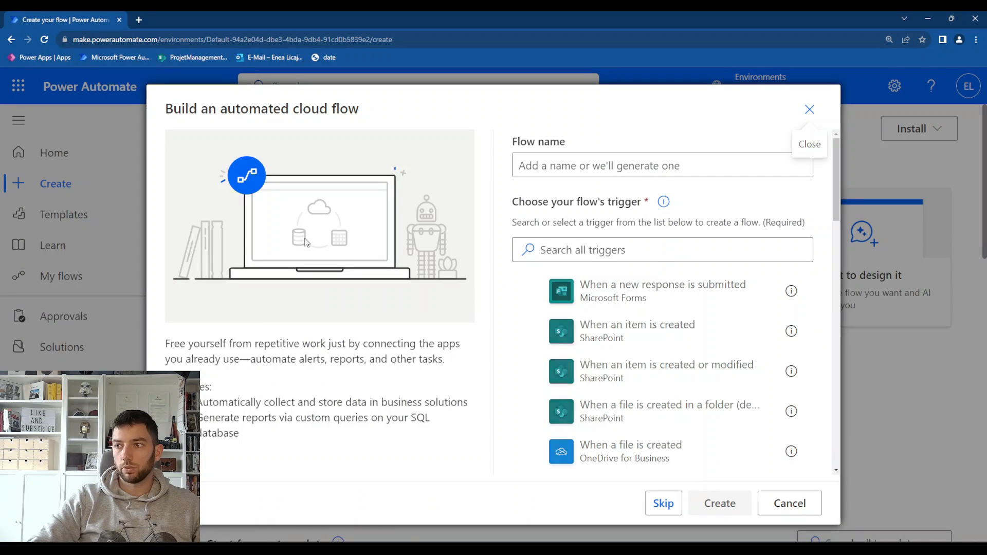
{"action": "left_click", "coordinate": [582, 166]}
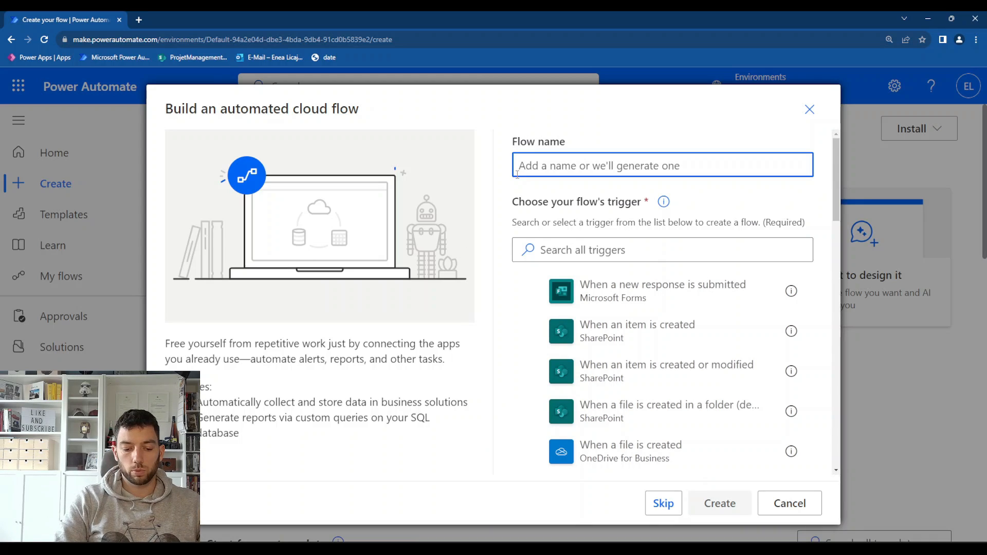
{"action": "type", "text": "Sync"}
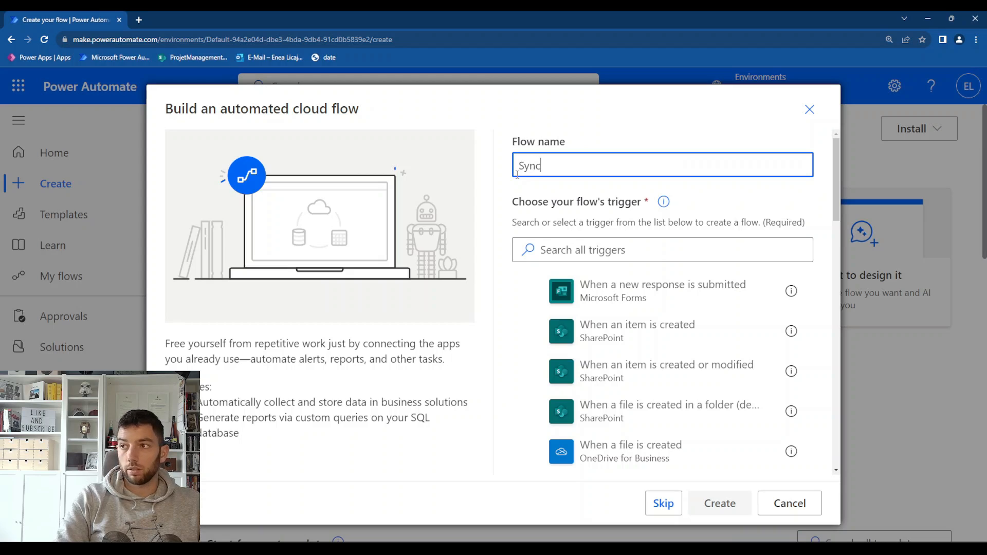
{"action": "type", "text": "ListItem"}
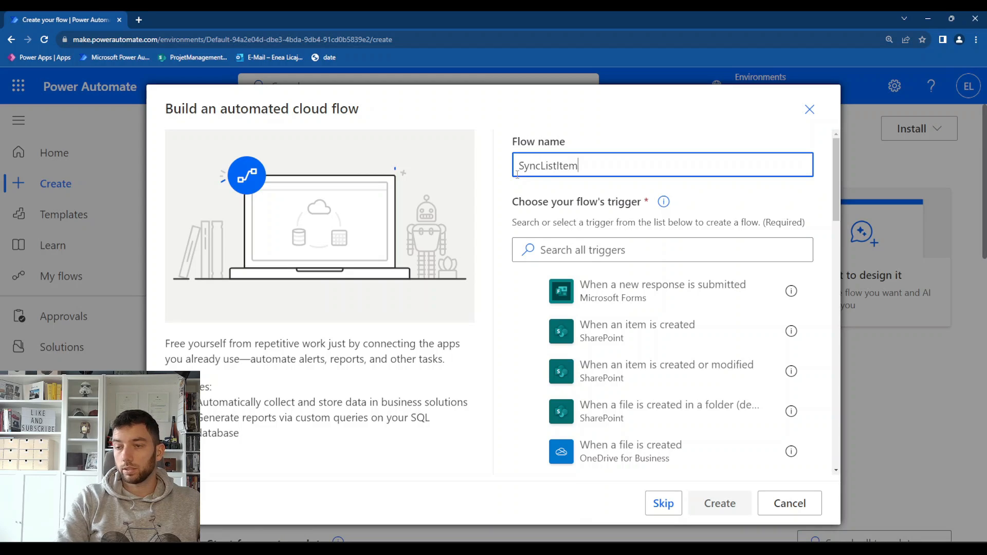
{"action": "type", "text": "&Attachments"}
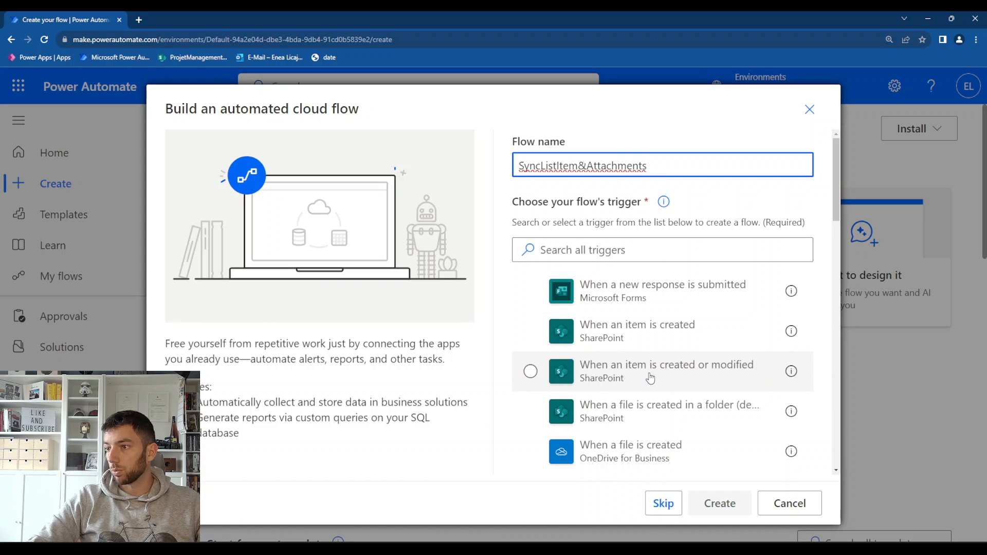
{"action": "left_click", "coordinate": [651, 378]}
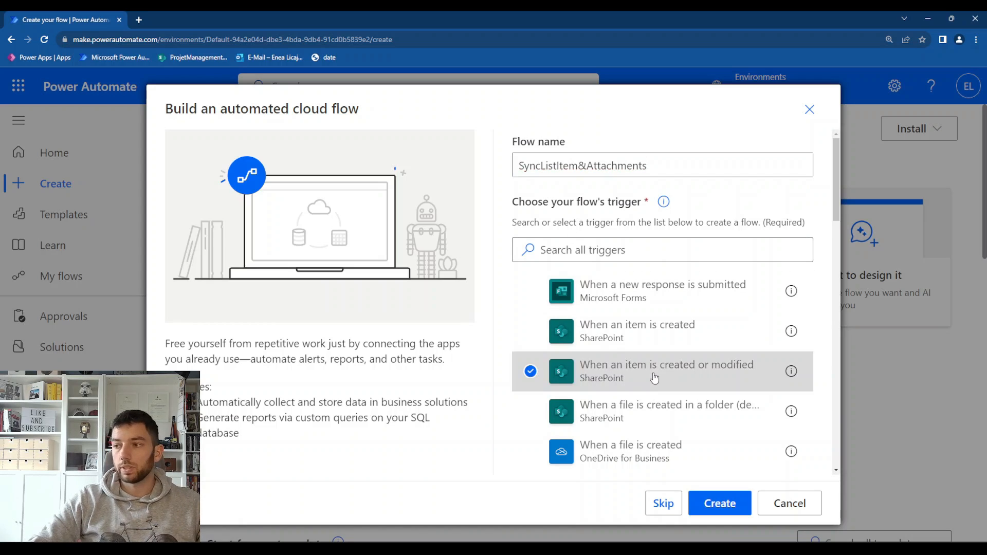
{"action": "left_click", "coordinate": [701, 514]}
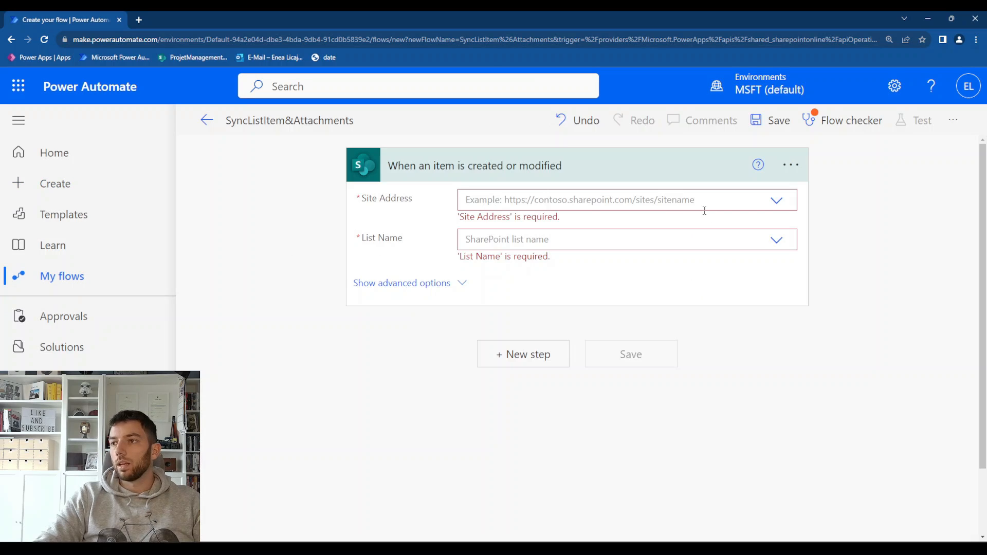
Point the trigger to the ProjetManagement site and its Invoices_Parent list
{"action": "left_click", "coordinate": [776, 200]}
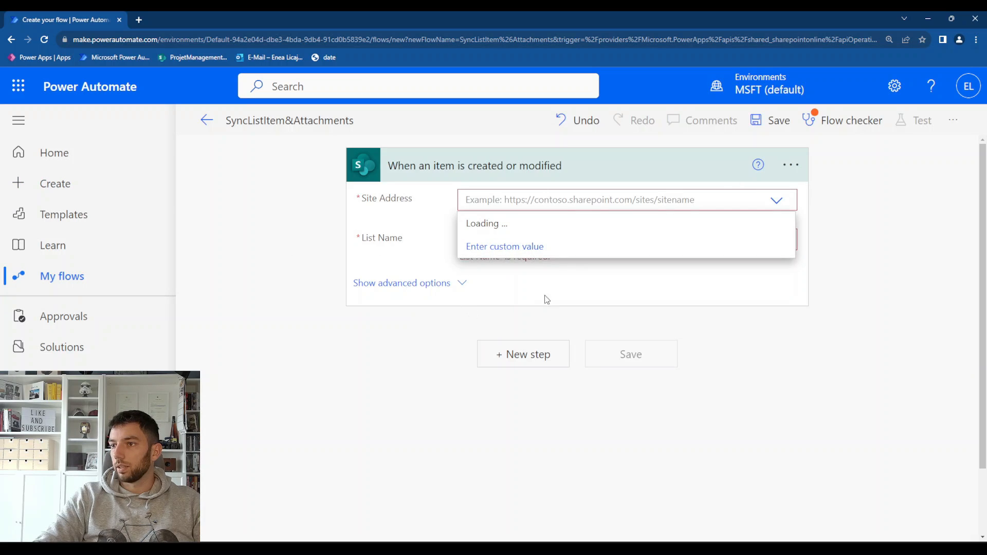
{"action": "left_click", "coordinate": [565, 316]}
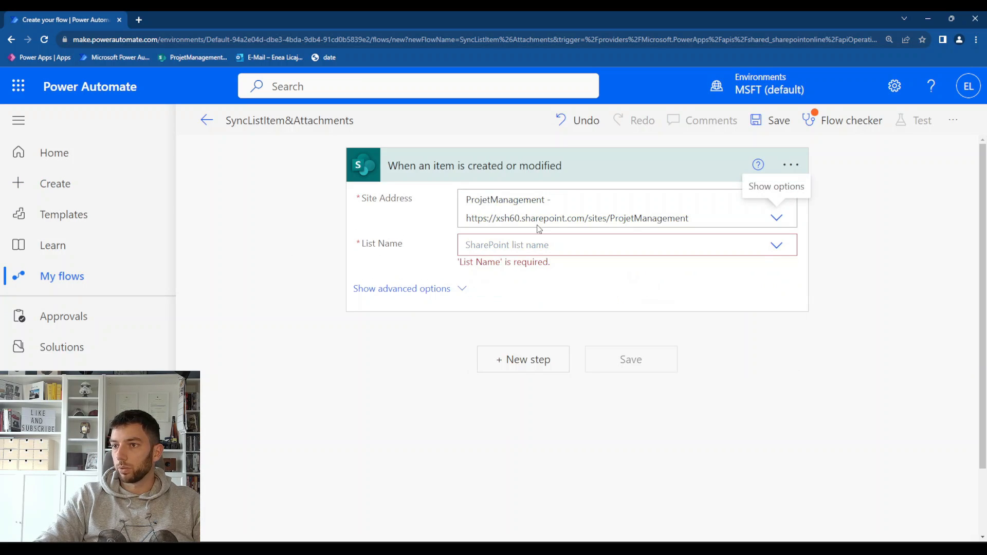
{"action": "left_click", "coordinate": [776, 245]}
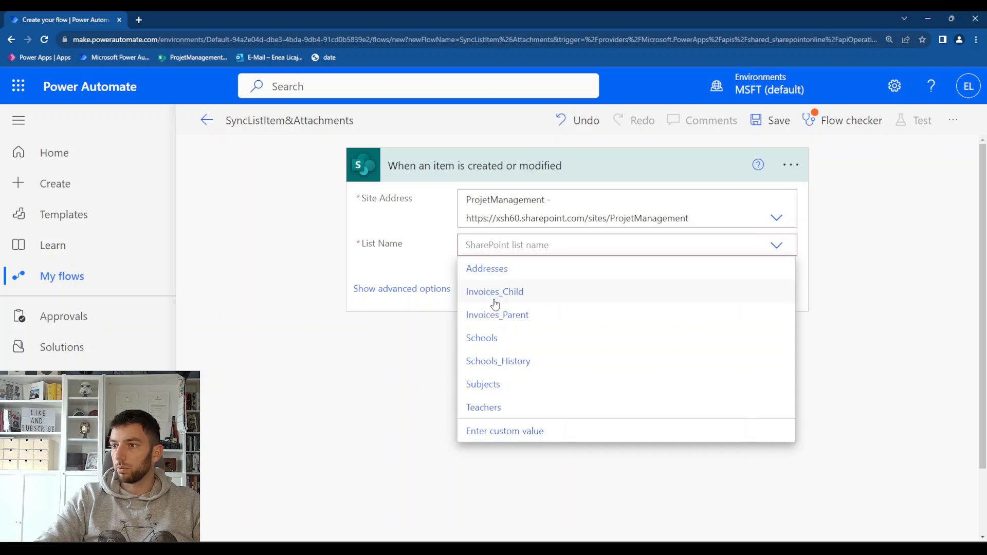
{"action": "left_click", "coordinate": [513, 317]}
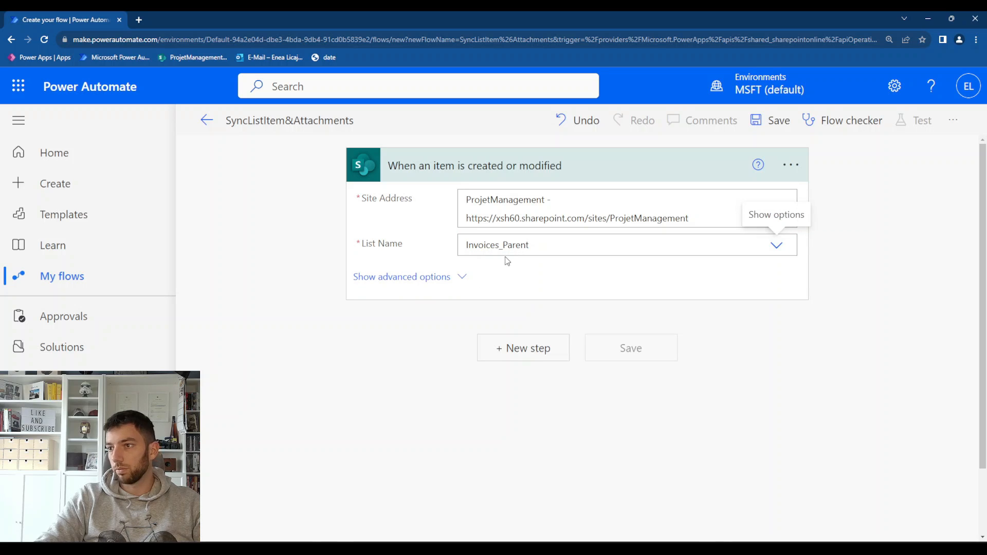
Add a SharePoint Get items action that reads the Invoices_Child list on the ProjetManagement site
{"action": "left_click", "coordinate": [514, 352]}
{"action": "type", "text": "ge"}
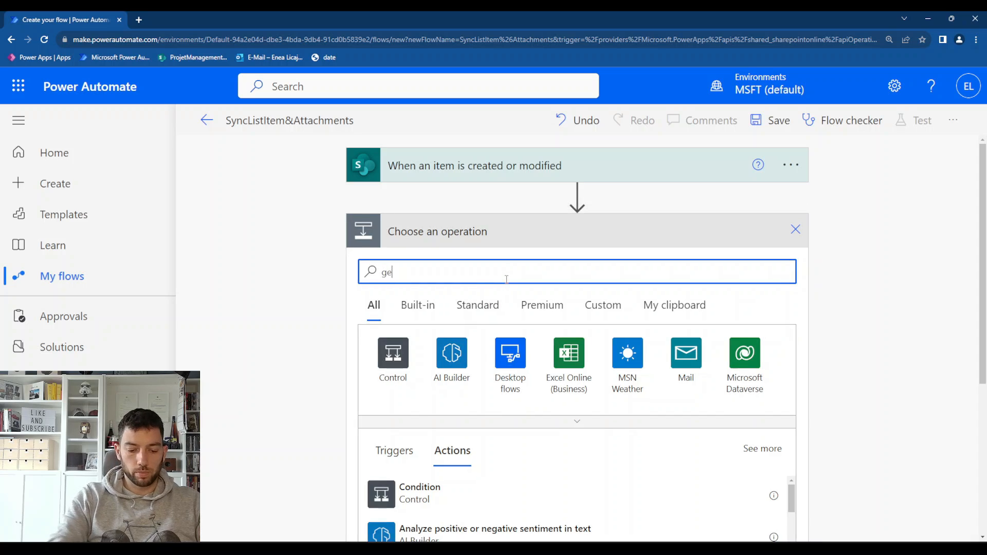
{"action": "type", "text": "t items"}
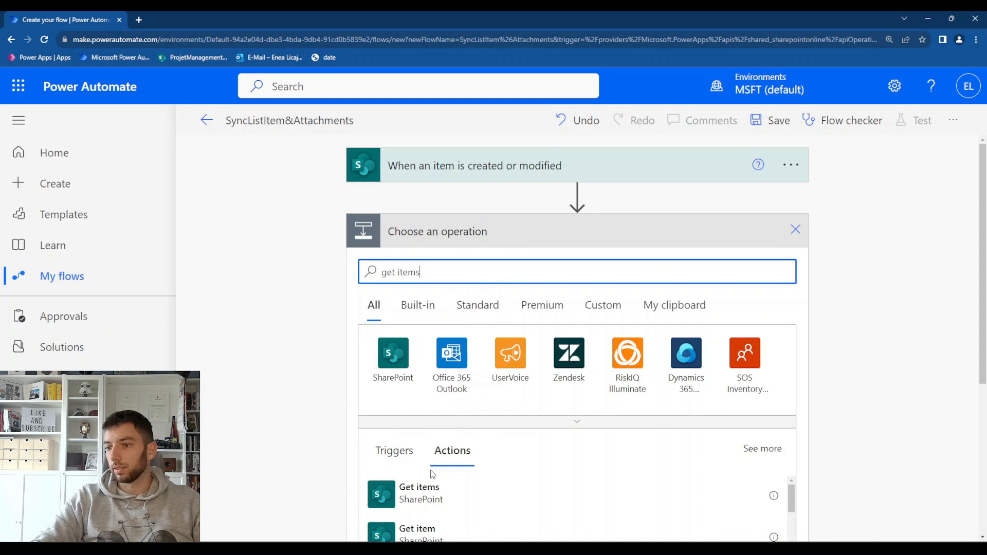
{"action": "left_click", "coordinate": [424, 508]}
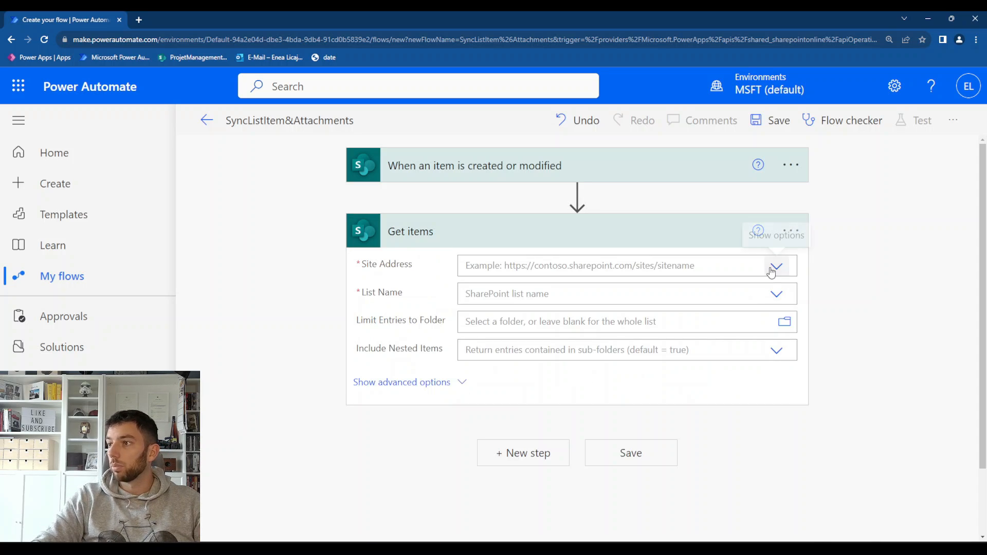
{"action": "left_click", "coordinate": [752, 270]}
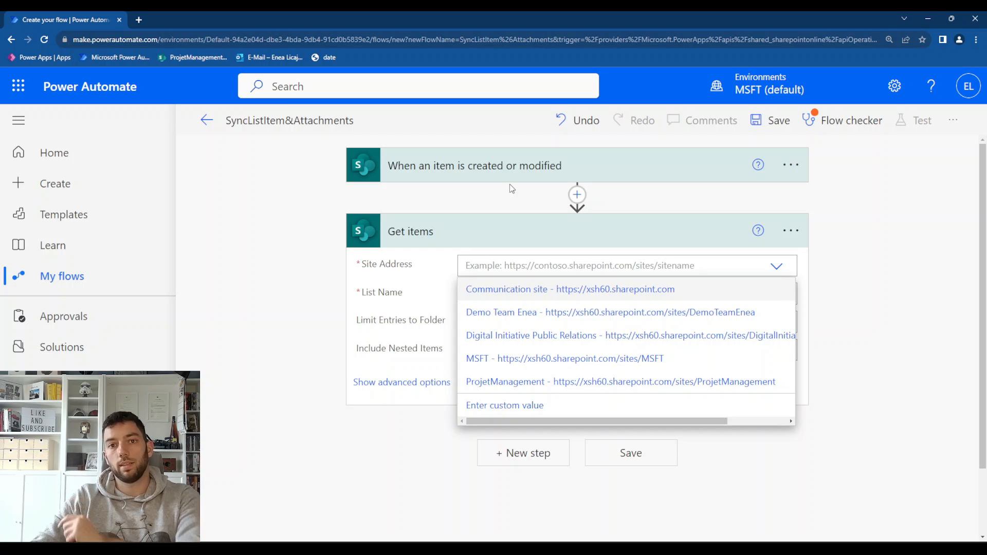
{"action": "left_click", "coordinate": [535, 381]}
{"action": "left_click", "coordinate": [787, 315]}
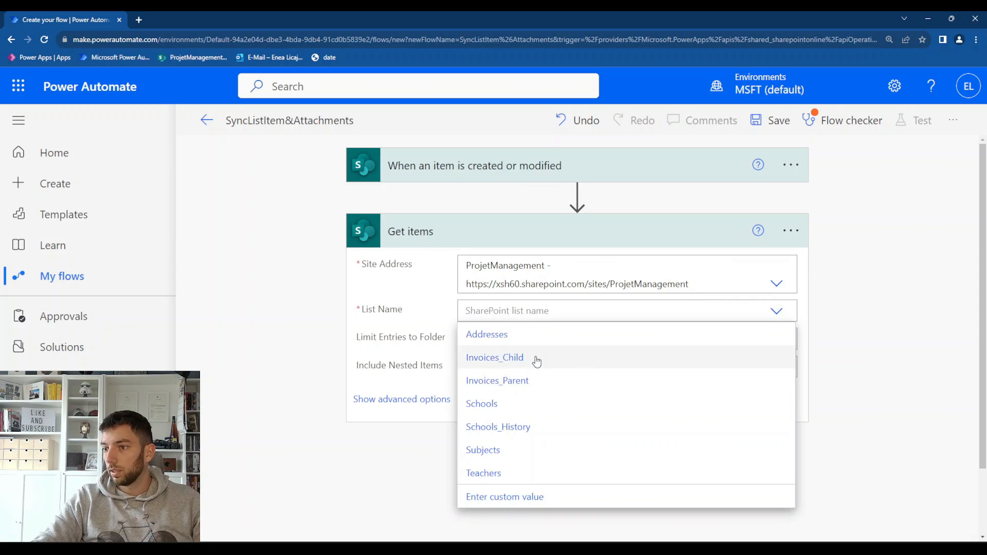
{"action": "left_click", "coordinate": [499, 359]}
Set the Get items filter query to "ParentID eq" followed by the trigger item's dynamic ID
{"action": "left_click", "coordinate": [460, 402]}
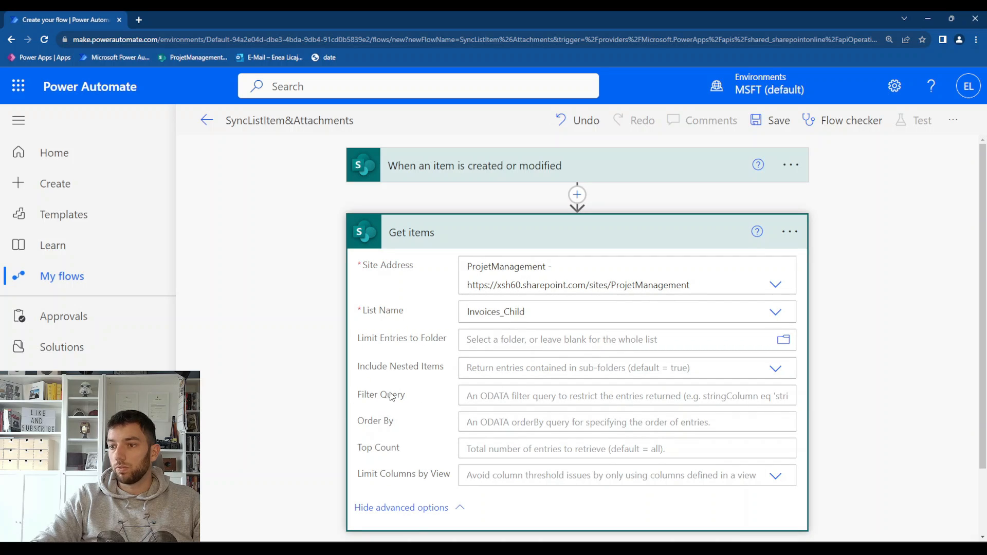
{"action": "left_click", "coordinate": [475, 395]}
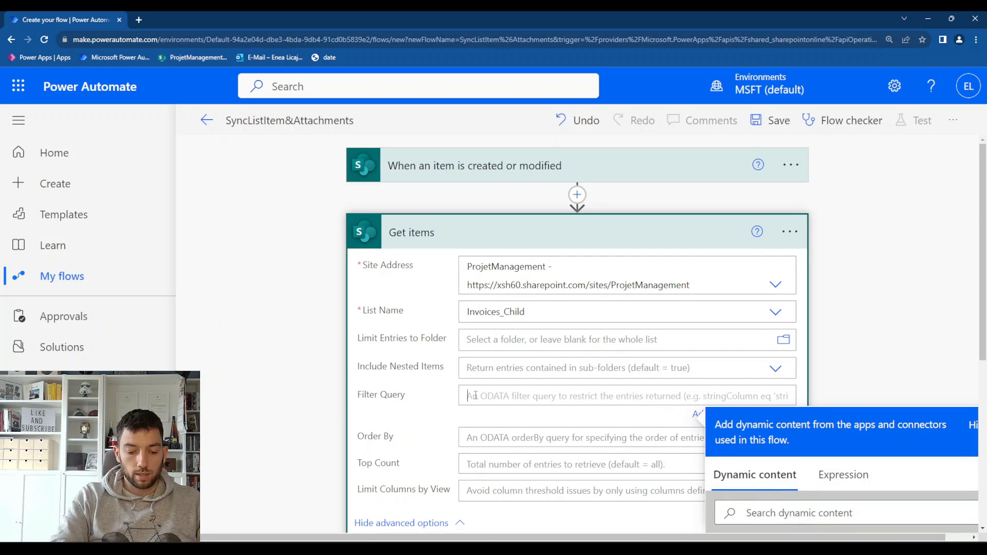
{"action": "type", "text": "ParentID"}
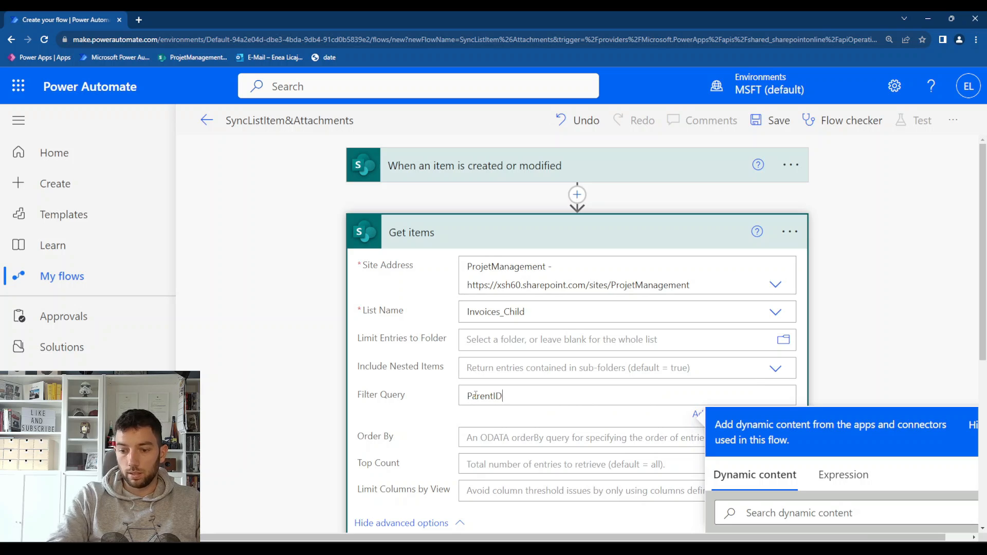
{"action": "type", "text": " eq"}
{"action": "scroll", "coordinate": [857, 325], "scroll_direction": "down", "scroll_amount": 4}
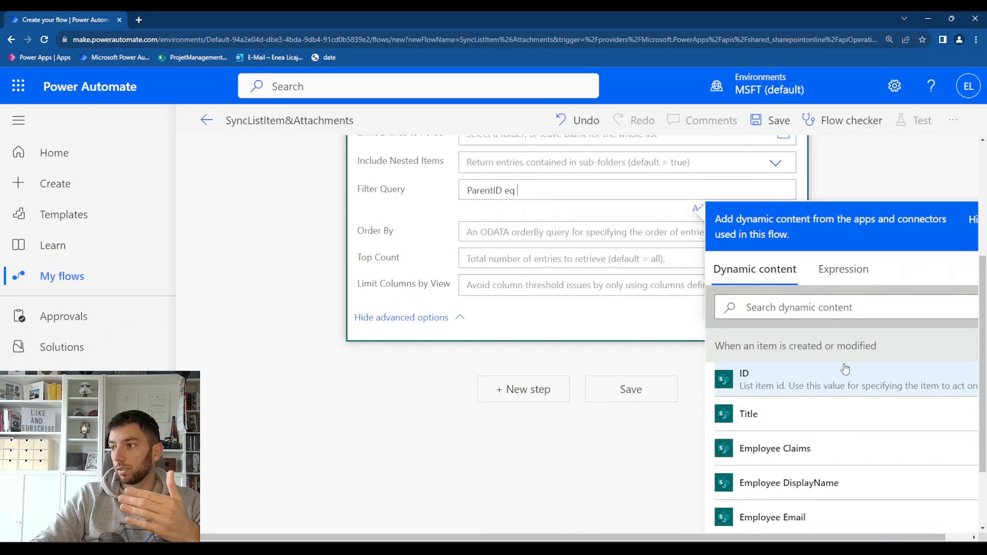
{"action": "left_click", "coordinate": [768, 389]}
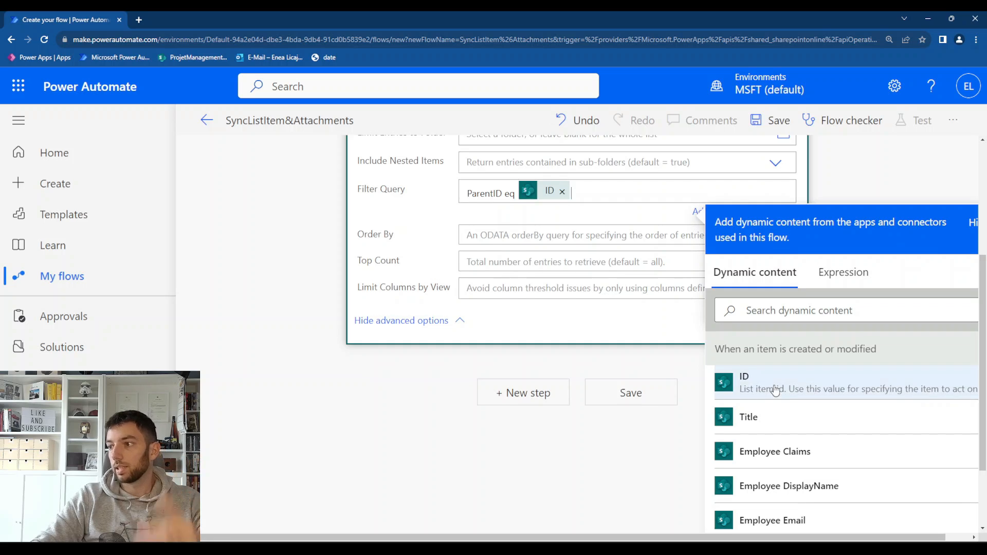
{"action": "scroll", "coordinate": [469, 420], "scroll_direction": "up", "scroll_amount": 2}
Switch to the SharePoint lists to review the parent list's ID and the child list's ParentID columns, and return to the flow
{"action": "mouse_move", "coordinate": [751, 549]}
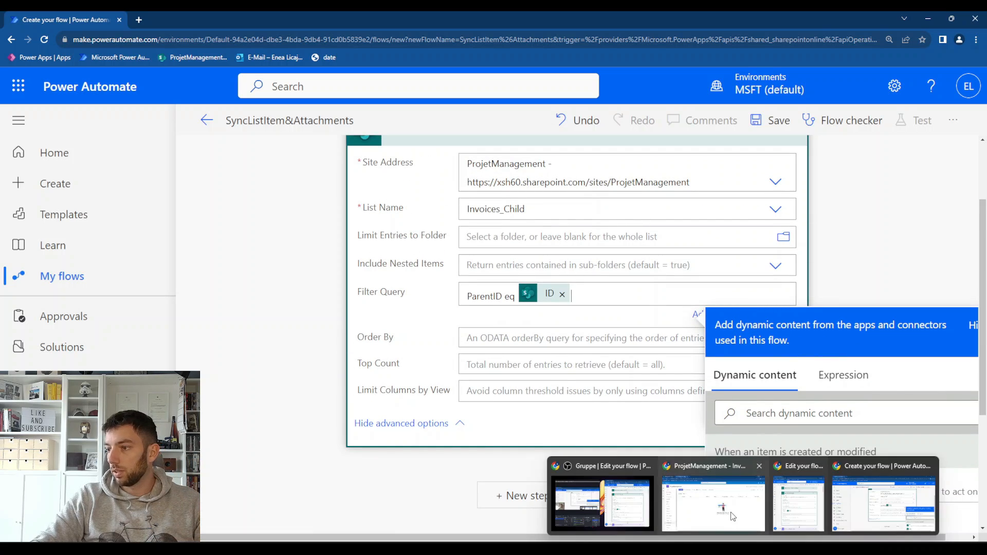
{"action": "left_click", "coordinate": [729, 513]}
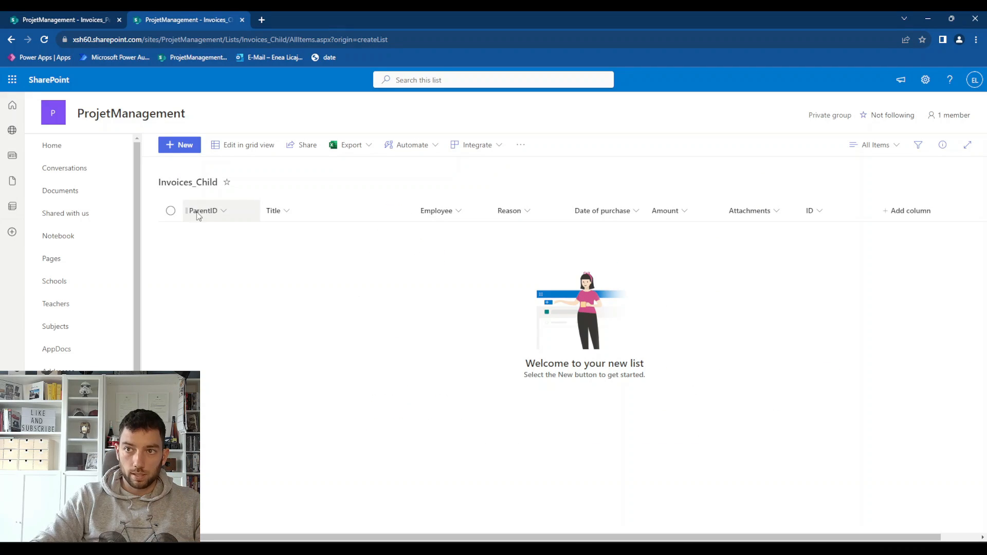
{"action": "left_click", "coordinate": [80, 19]}
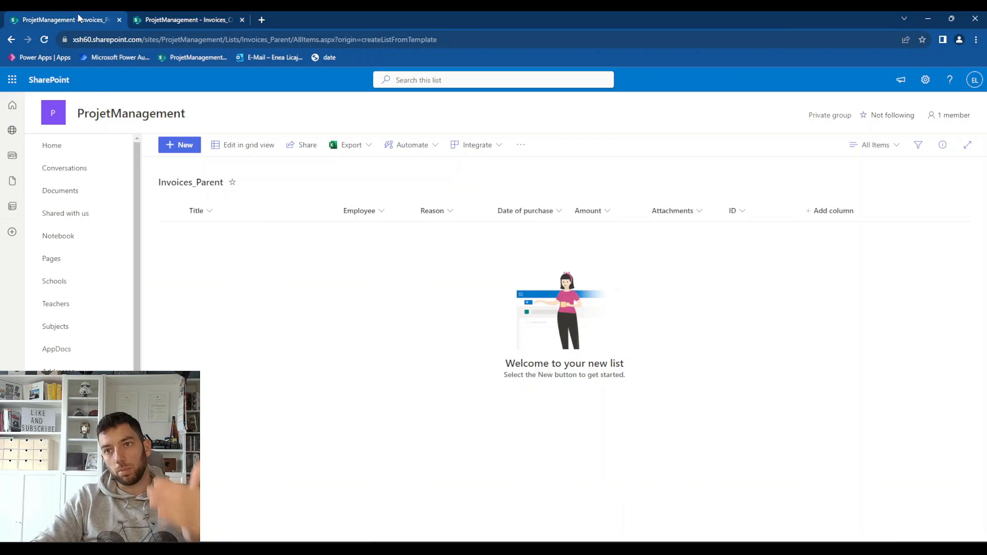
{"action": "left_click", "coordinate": [186, 22]}
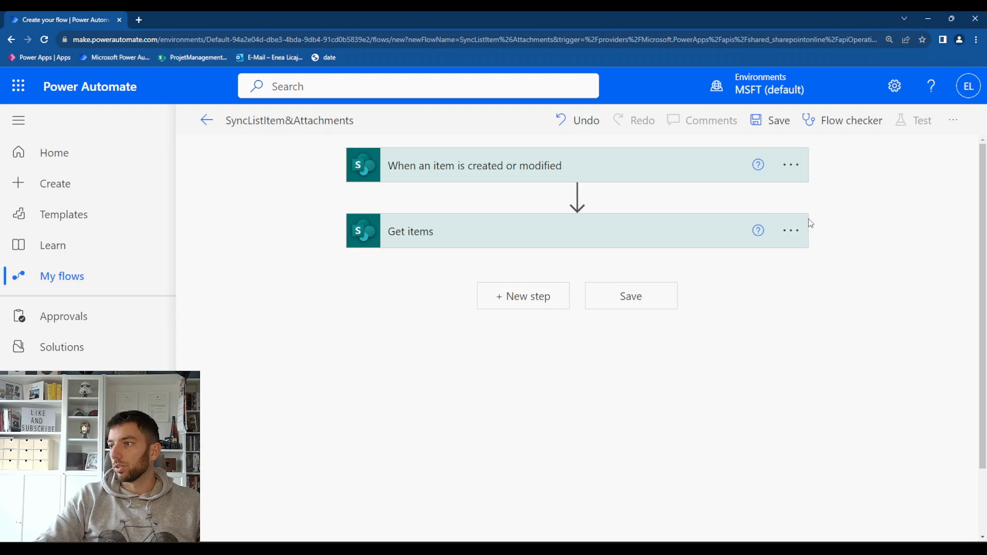
{"action": "left_click", "coordinate": [802, 229]}
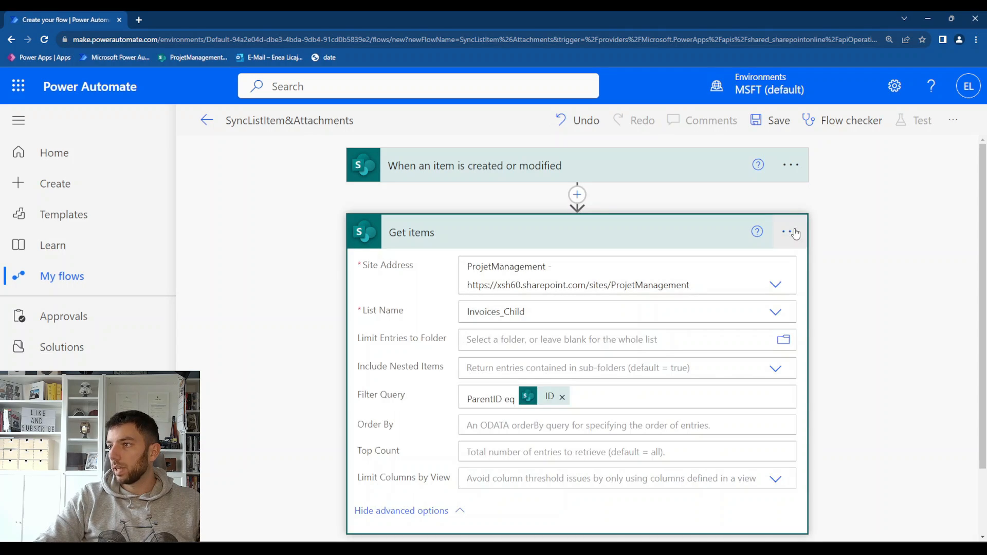
Rename the Get items action as "Get items from Child List"
{"action": "left_click", "coordinate": [789, 232]}
{"action": "left_click", "coordinate": [823, 243]}
{"action": "key", "text": "End"}
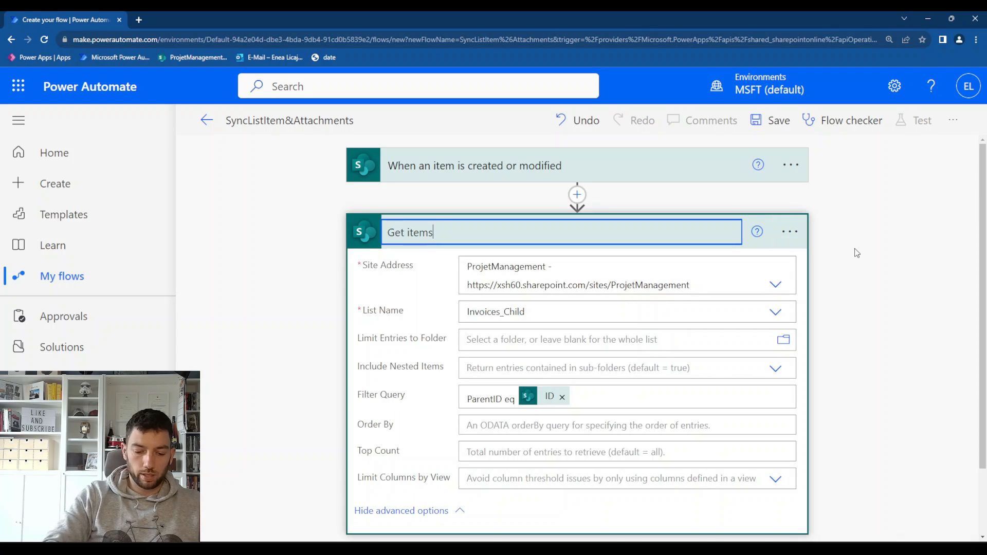
{"action": "type", "text": "from "}
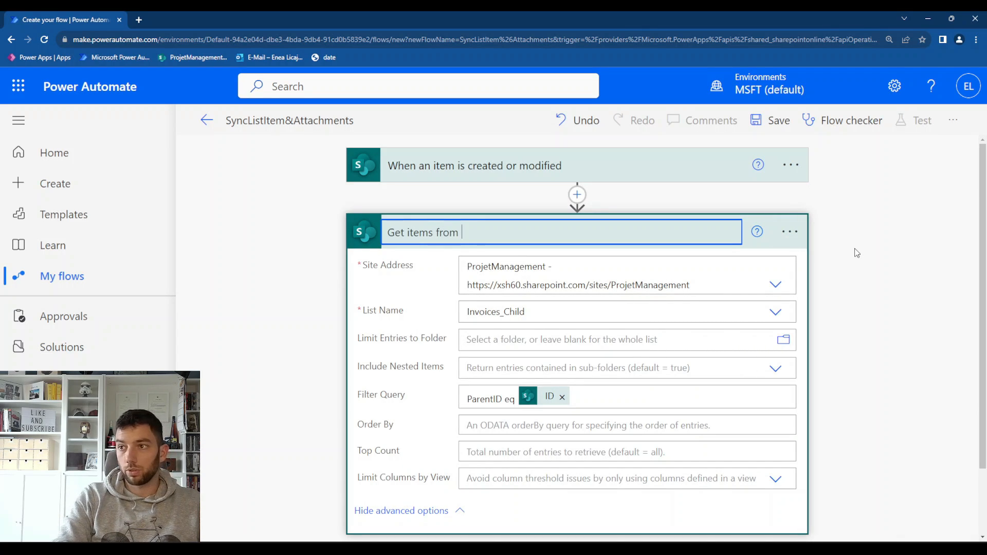
{"action": "type", "text": "child"}
{"action": "key", "text": "BackSpace"}
{"action": "key", "text": "BackSpace"}
{"action": "key", "text": "BackSpace"}
{"action": "key", "text": "BackSpace"}
{"action": "key", "text": "BackSpace"}
{"action": "key", "text": "BackSpace"}
{"action": "type", "text": "Chol"}
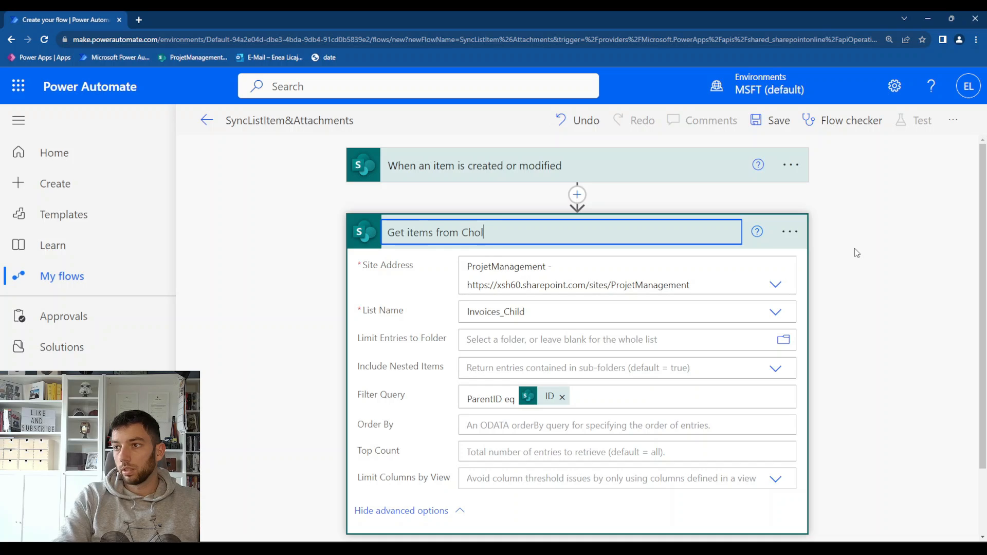
{"action": "key", "text": "BackSpace"}
{"action": "key", "text": "BackSpace"}
{"action": "type", "text": "ild List"}
{"action": "key", "text": "Return"}
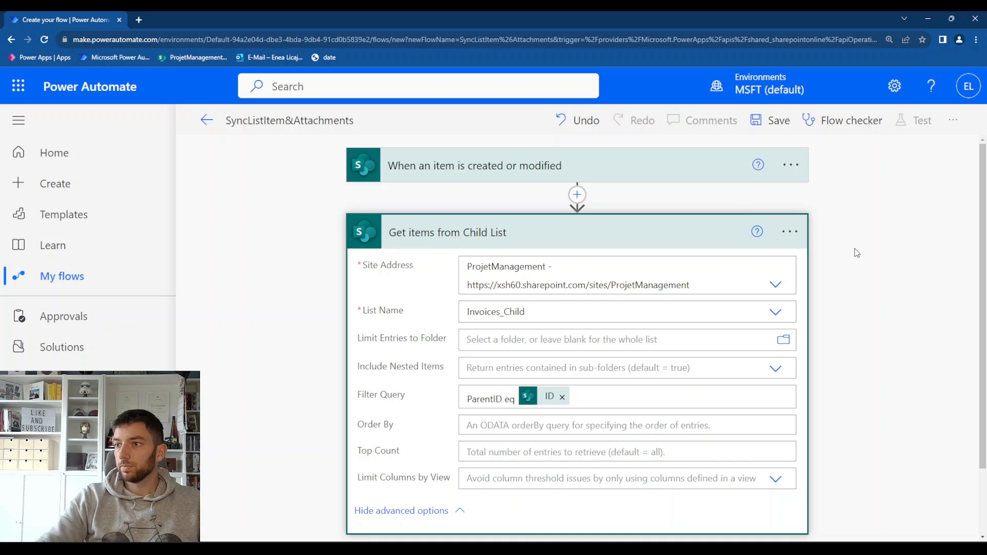
{"action": "scroll", "coordinate": [744, 319], "scroll_direction": "down", "scroll_amount": 2}
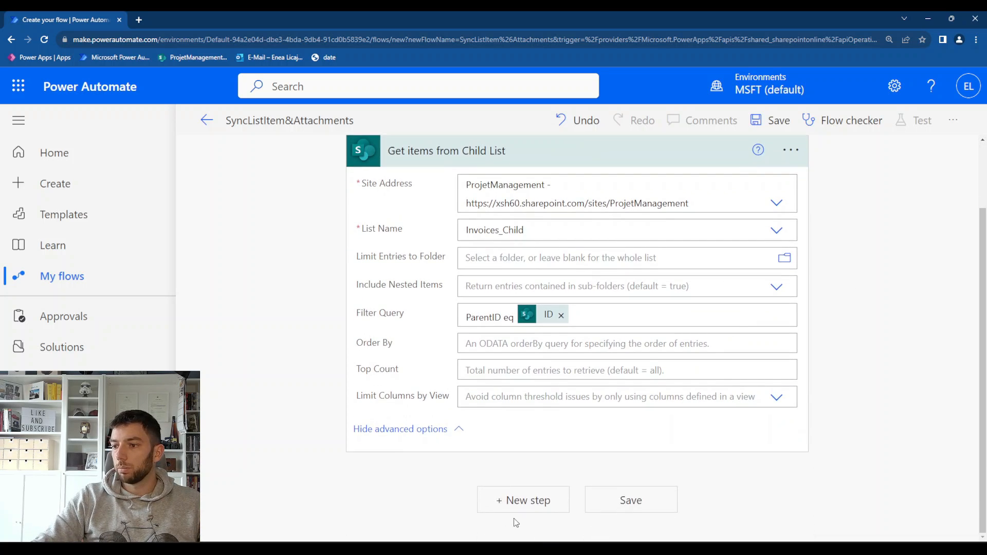
{"action": "scroll", "coordinate": [489, 469], "scroll_direction": "up", "scroll_amount": 1}
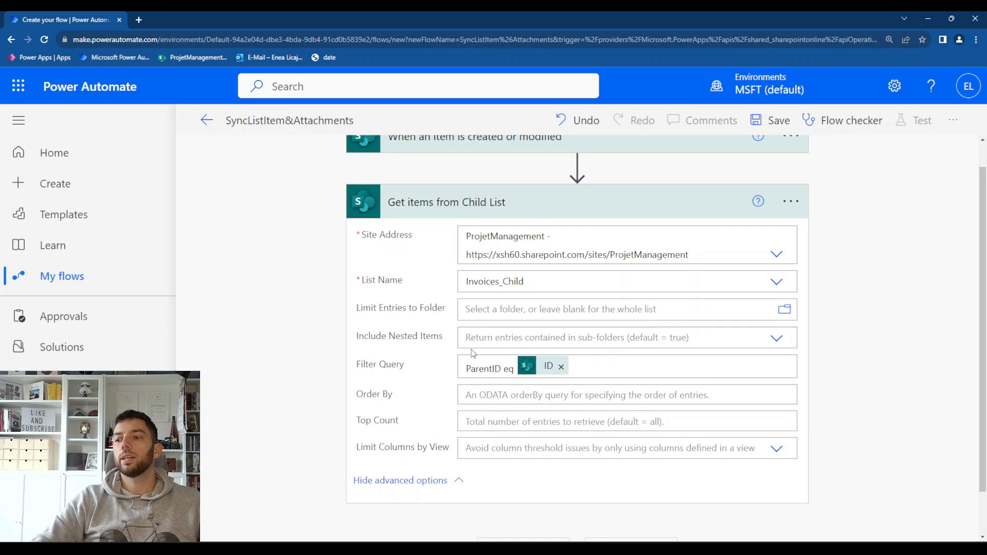
Add a Compose action below the Get items from Child List action
{"action": "scroll", "coordinate": [473, 354], "scroll_direction": "down", "scroll_amount": 1}
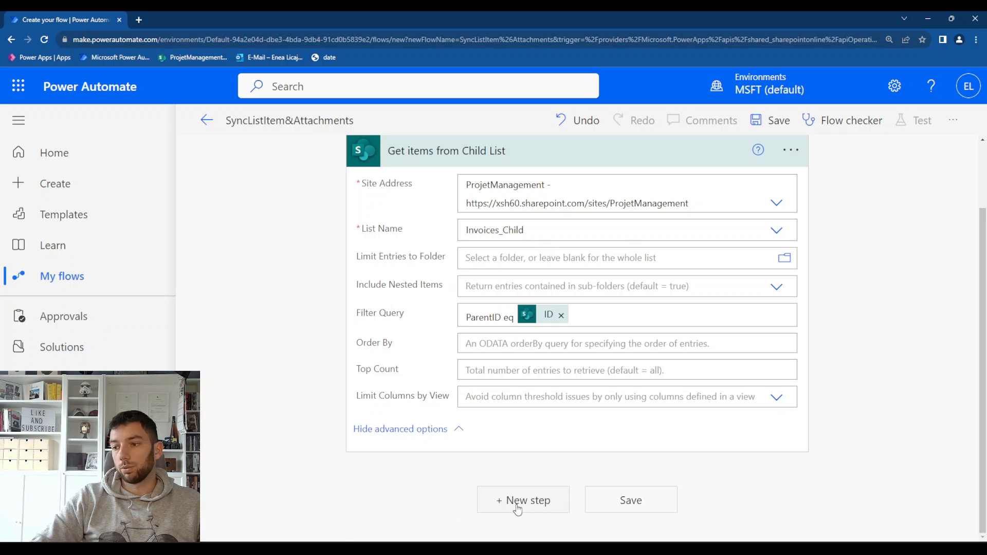
{"action": "scroll", "coordinate": [521, 303], "scroll_direction": "down", "scroll_amount": 2}
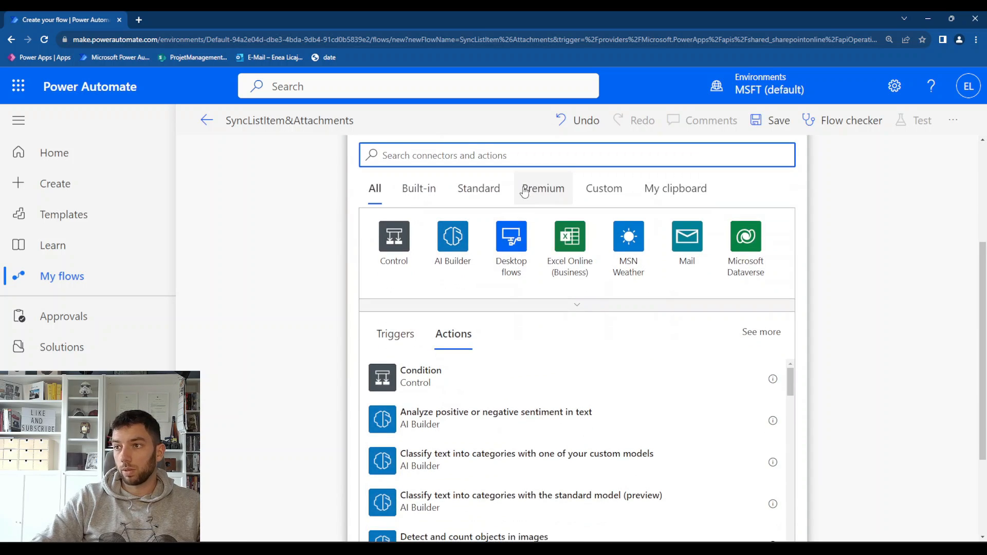
{"action": "scroll", "coordinate": [524, 193], "scroll_direction": "up", "scroll_amount": 2}
{"action": "type", "text": "compo"}
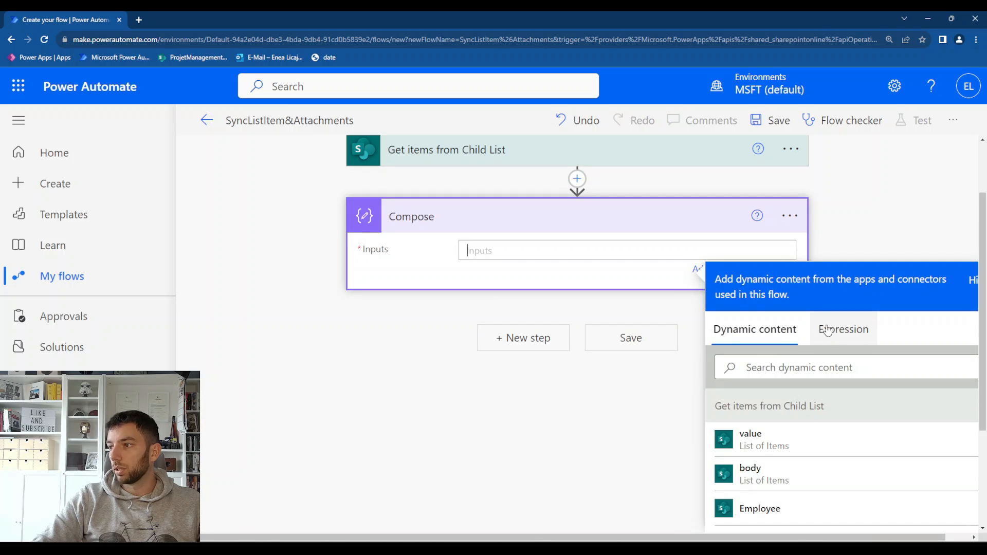
Rename the Compose action as "Compose Child List Item ID"
{"action": "left_click", "coordinate": [807, 216]}
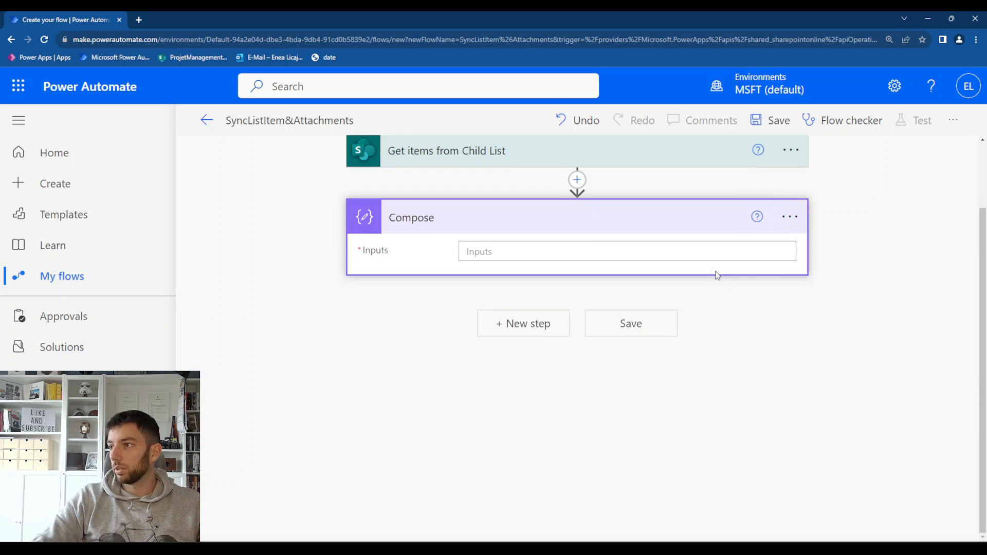
{"action": "left_click", "coordinate": [790, 216]}
{"action": "left_click", "coordinate": [692, 244]}
{"action": "key", "text": "End"}
{"action": "type", "text": "Ch"}
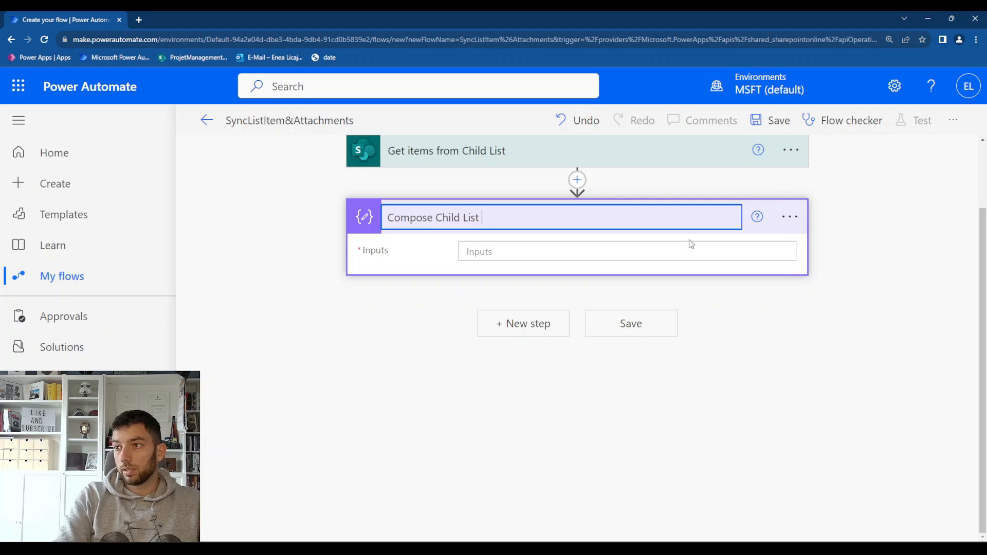
{"action": "type", "text": "ild List Item ID"}
{"action": "key", "text": "Return"}
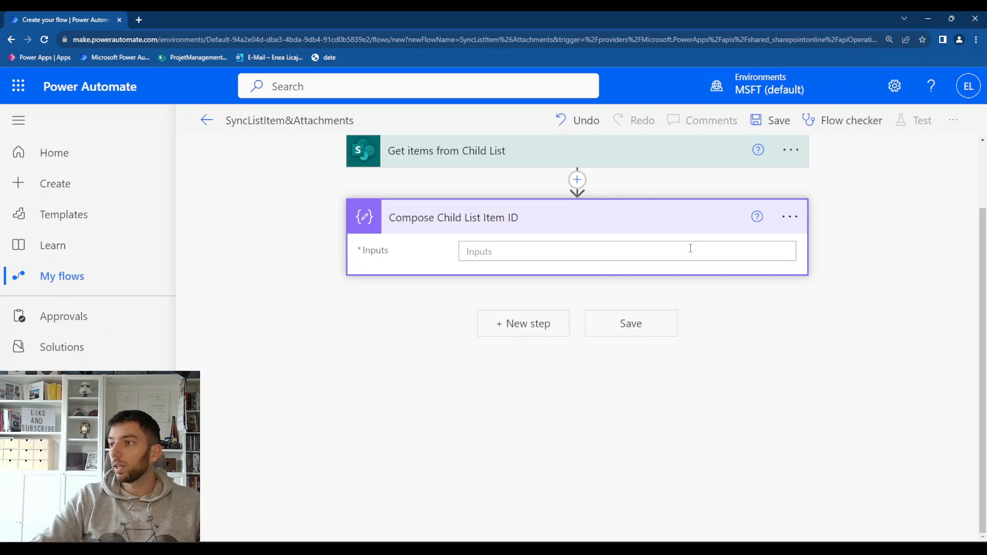
Copy the child ID expression from Sublime Text and set the Compose input to outputs('Get_items_from_Child_List')?['body/value']?[0]?['ID']
{"action": "left_click", "coordinate": [691, 248]}
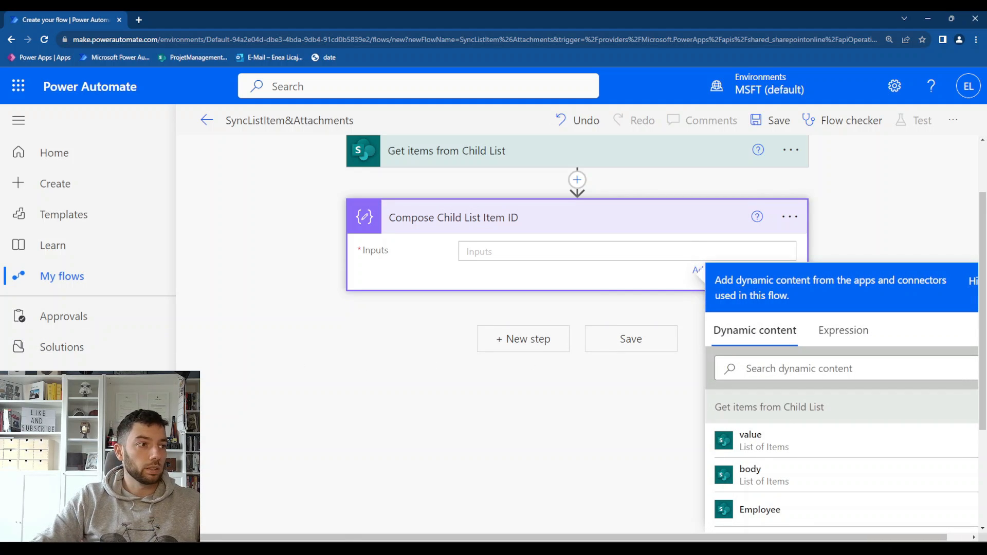
{"action": "key", "text": "alt+Tab"}
{"action": "left_click_drag", "start_coordinate": [605, 325], "coordinate": [559, 323]}
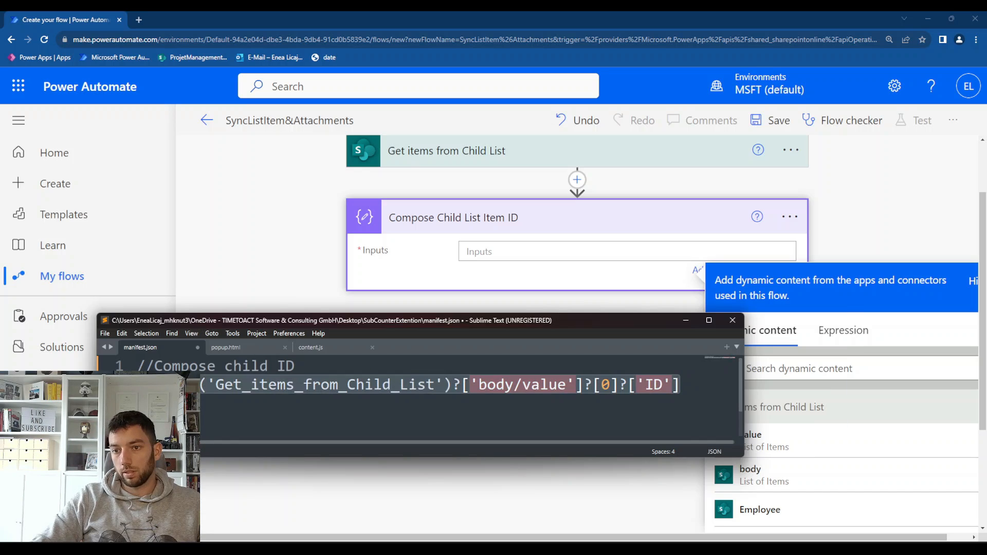
{"action": "left_click", "coordinate": [586, 246]}
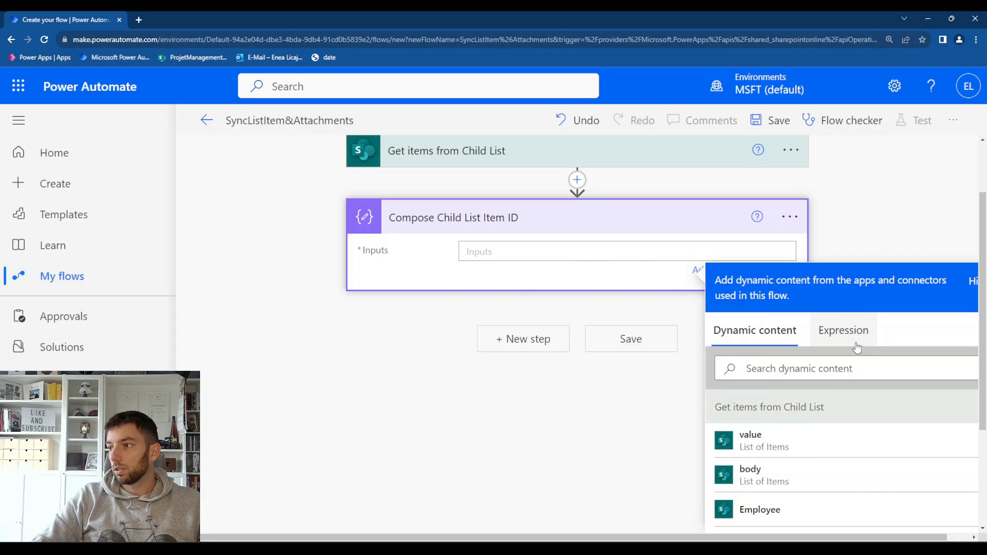
{"action": "left_click", "coordinate": [892, 330]}
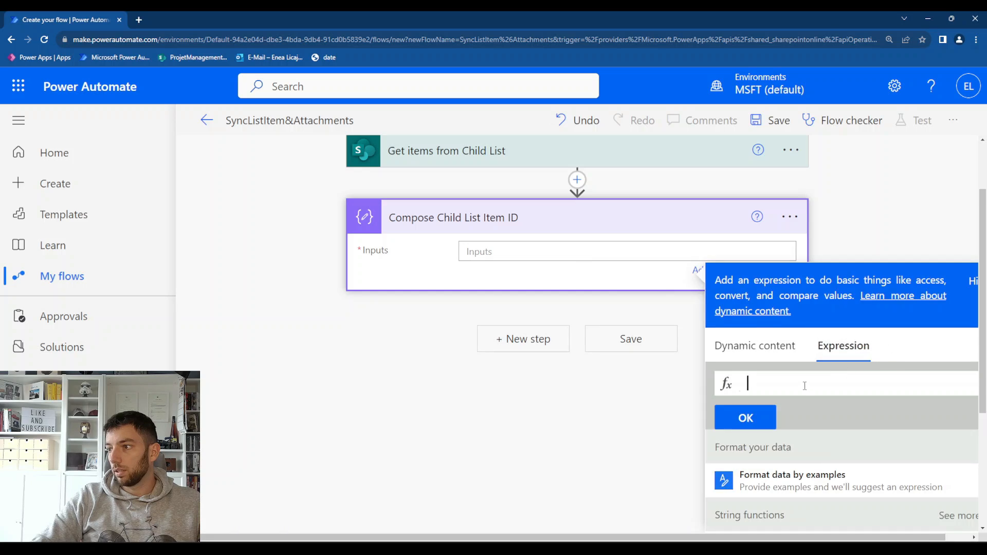
{"action": "key", "text": "ctrl+v"}
{"action": "left_click", "coordinate": [746, 417]}
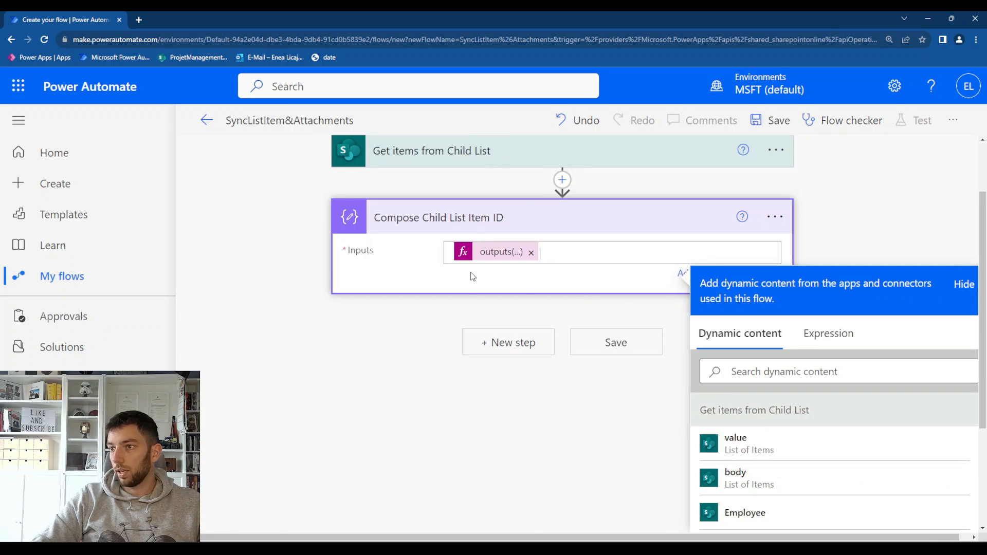
{"action": "left_click", "coordinate": [425, 437]}
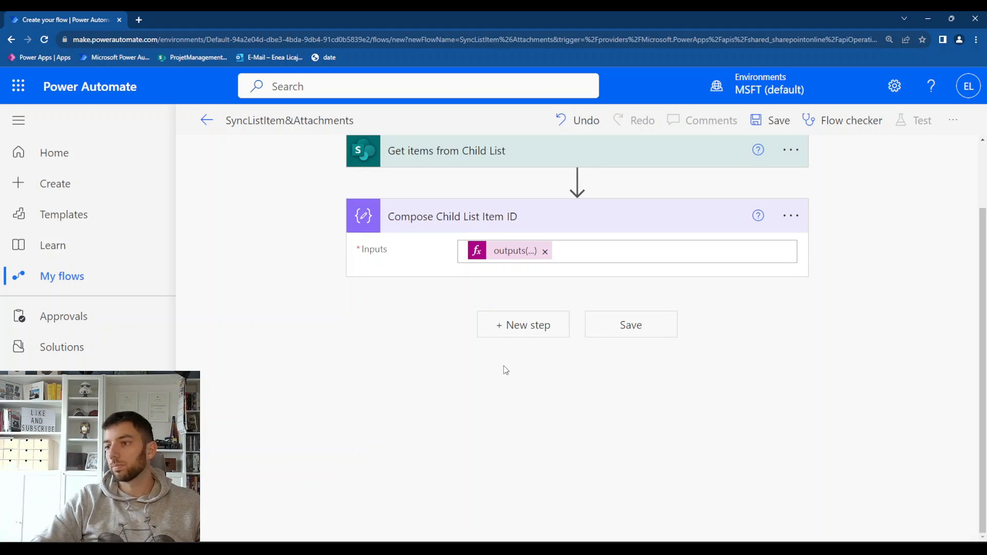
Add a Condition control below the Compose Child List Item ID action
{"action": "left_click", "coordinate": [523, 325]}
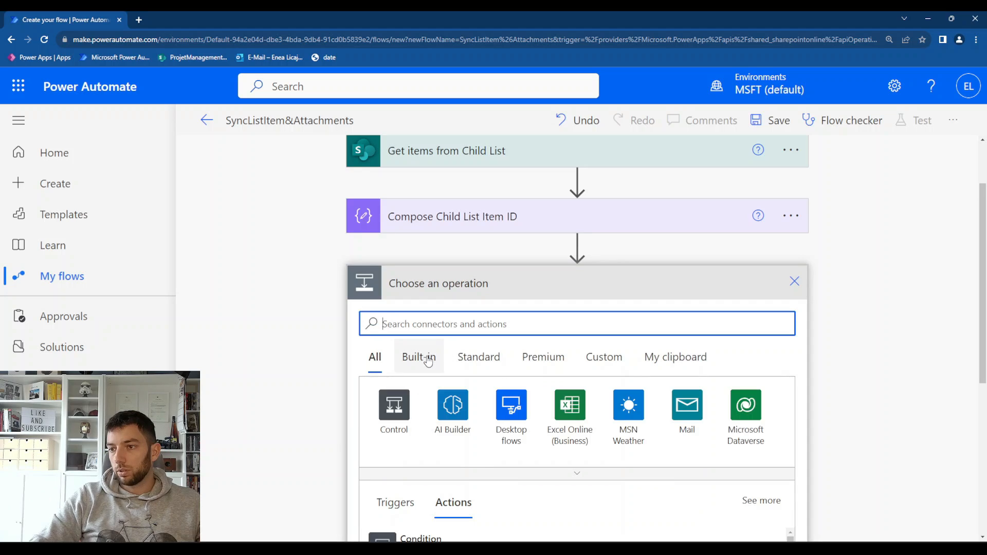
{"action": "scroll", "coordinate": [400, 438], "scroll_direction": "down", "scroll_amount": 1}
{"action": "scroll", "coordinate": [400, 438], "scroll_direction": "down", "scroll_amount": 1}
{"action": "left_click", "coordinate": [381, 445]}
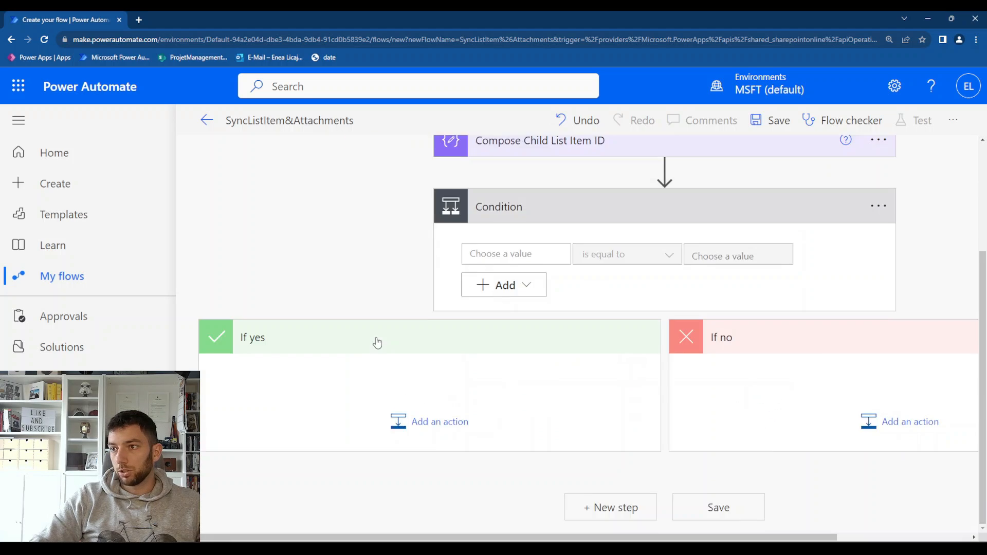
Set the condition's first value to a length() expression wrapping the value output of Get items from Child List
{"action": "scroll", "coordinate": [463, 329], "scroll_direction": "up", "scroll_amount": 3}
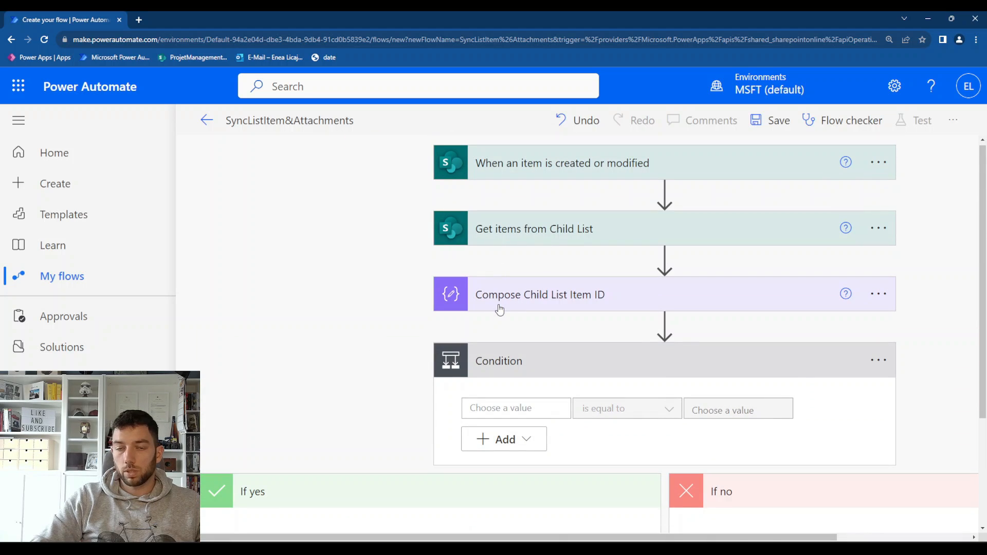
{"action": "left_click", "coordinate": [515, 408]}
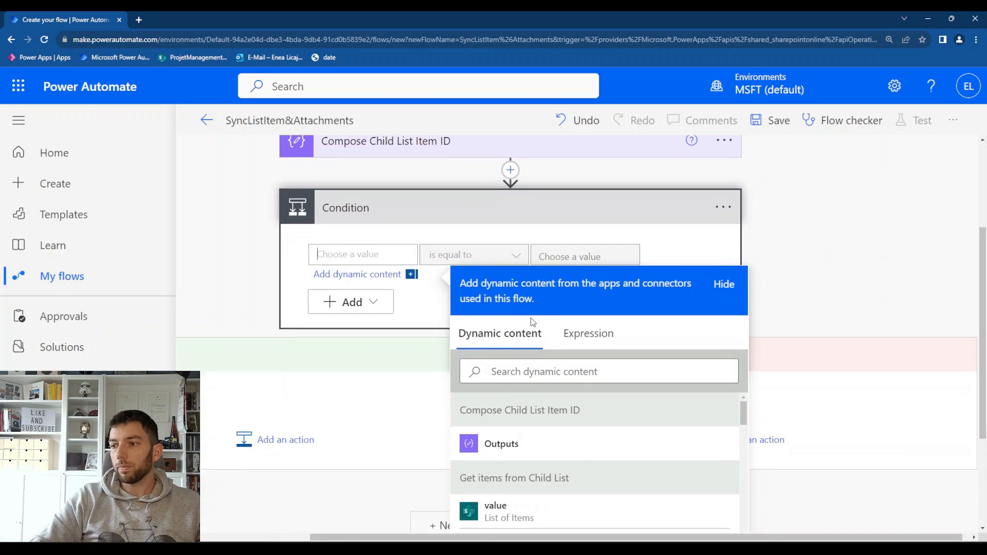
{"action": "left_click", "coordinate": [589, 348]}
{"action": "type", "text": "length"}
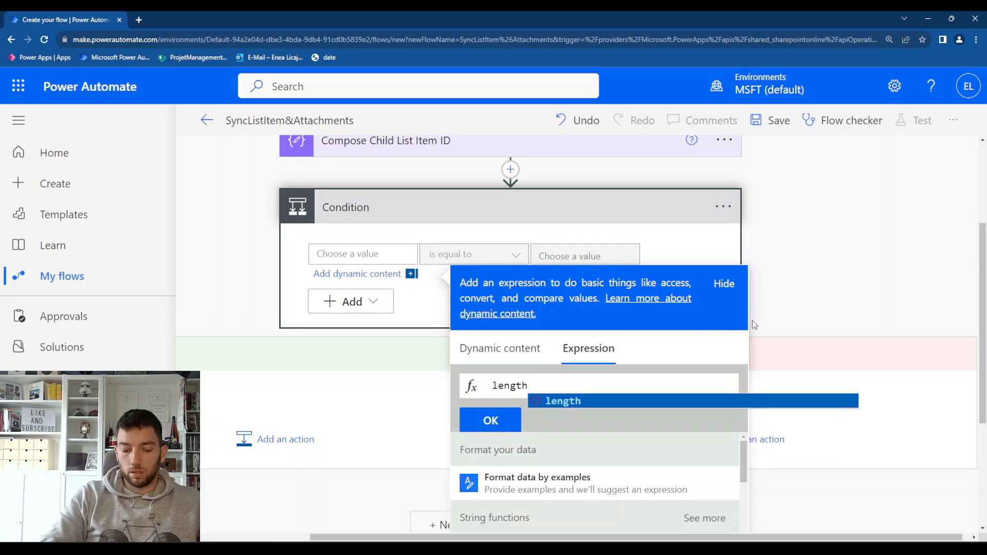
{"action": "key", "text": "Return"}
{"action": "left_click", "coordinate": [537, 349]}
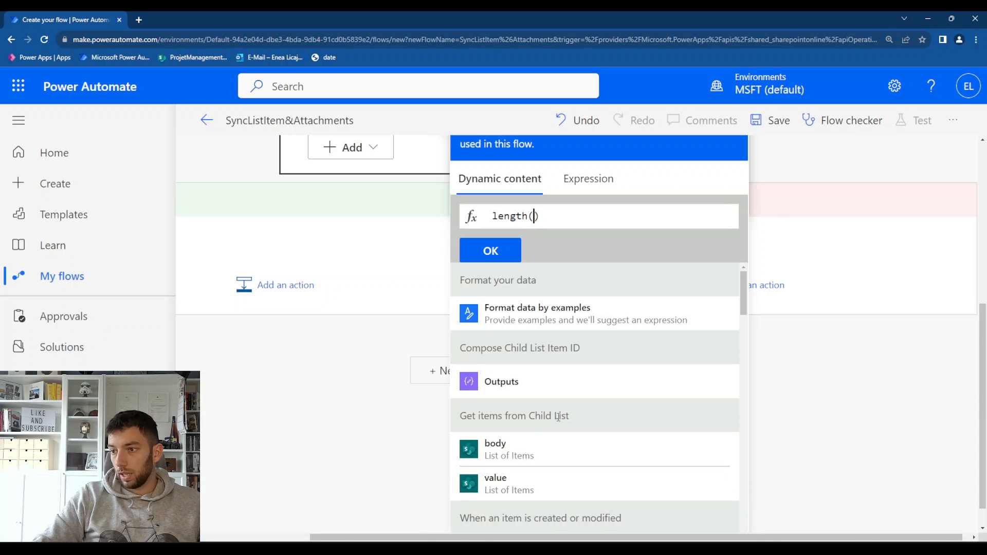
{"action": "left_click", "coordinate": [522, 484]}
{"action": "left_click_drag", "start_coordinate": [690, 227], "coordinate": [589, 255]}
{"action": "scroll", "coordinate": [590, 255], "scroll_direction": "up", "scroll_amount": 3}
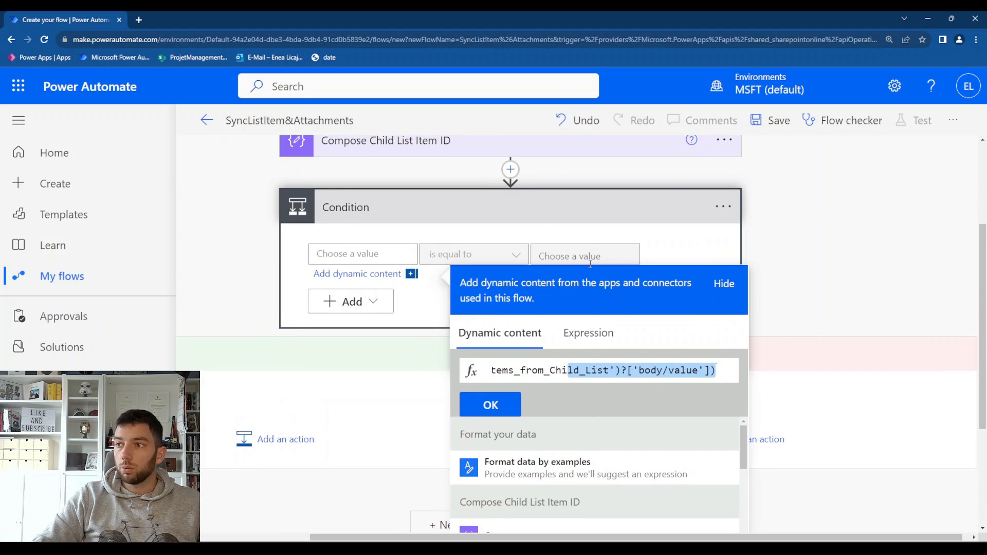
{"action": "left_click", "coordinate": [524, 402]}
Set the condition's comparison value to 0, keeping the "is equal to" operator
{"action": "left_click", "coordinate": [555, 252]}
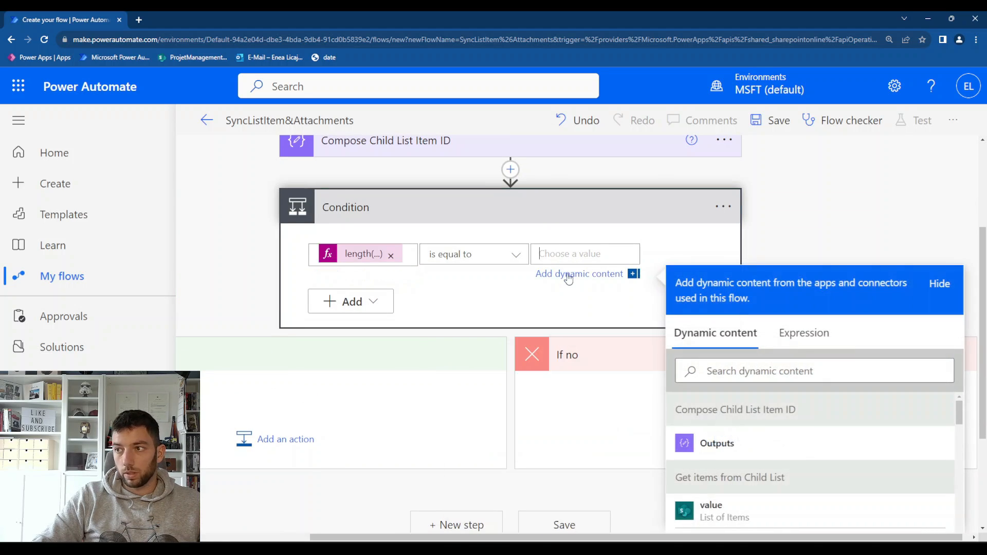
{"action": "type", "text": "0"}
{"action": "scroll", "coordinate": [376, 318], "scroll_direction": "left", "scroll_amount": 3}
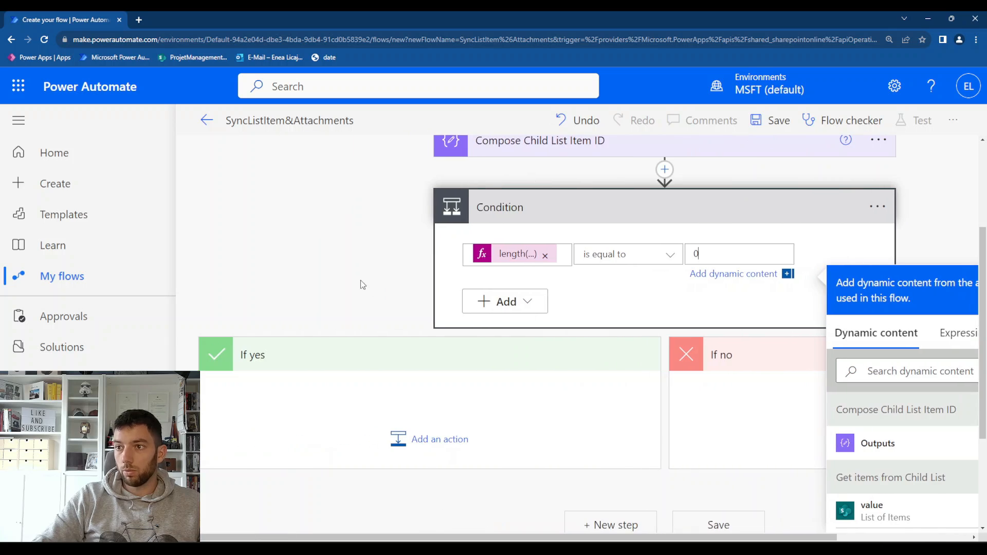
{"action": "left_click", "coordinate": [346, 261]}
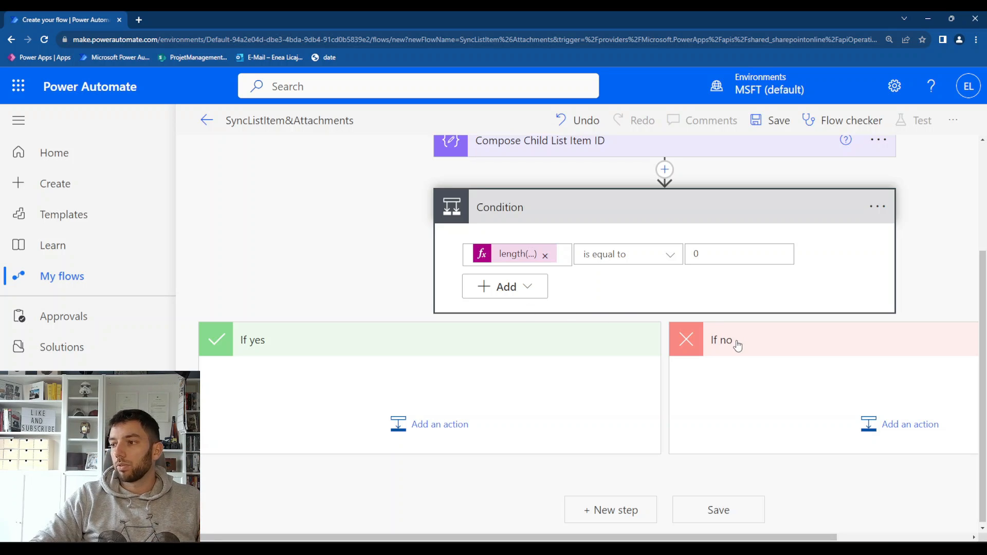
Add a SharePoint Create item action to the condition's If yes branch
{"action": "scroll", "coordinate": [738, 345], "scroll_direction": "right", "scroll_amount": 3}
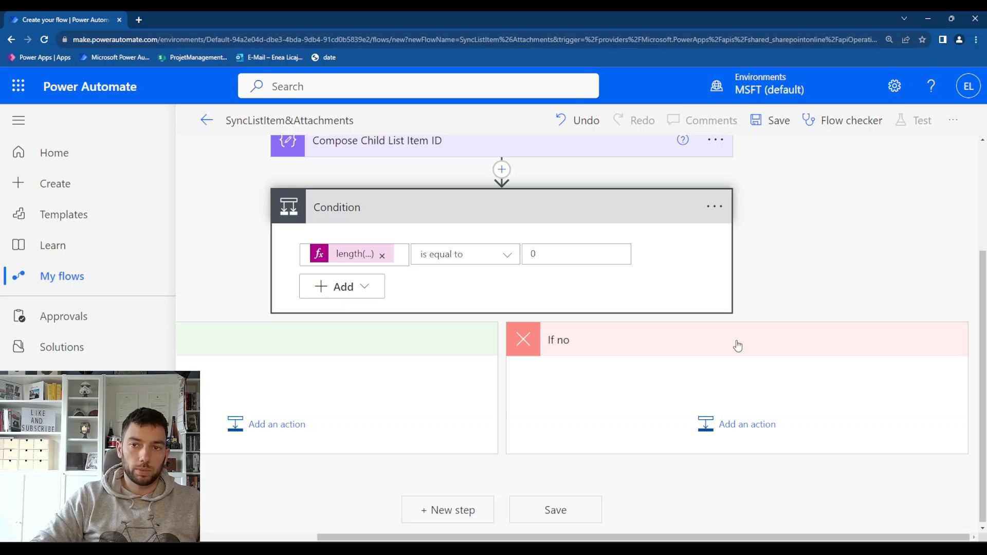
{"action": "scroll", "coordinate": [459, 375], "scroll_direction": "left", "scroll_amount": 3}
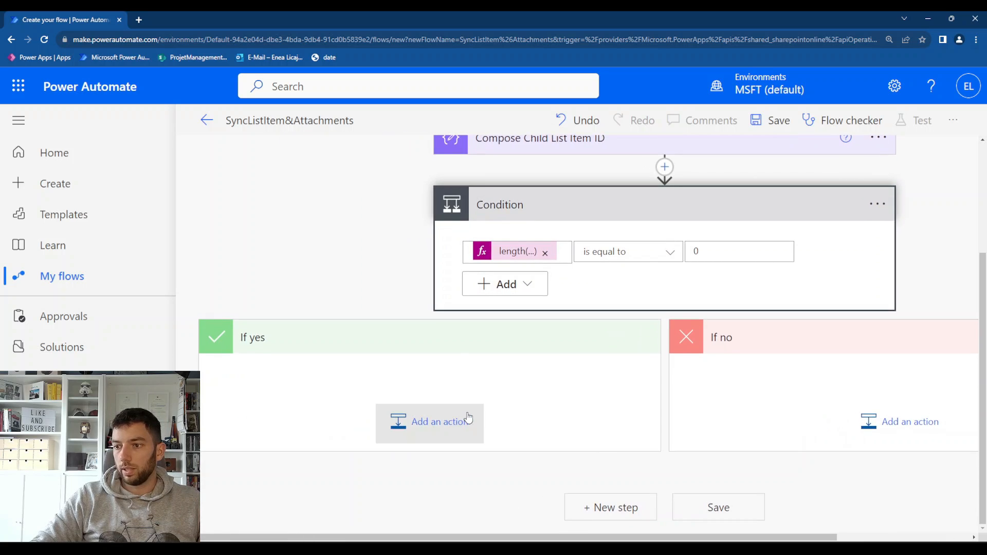
{"action": "left_click", "coordinate": [470, 434]}
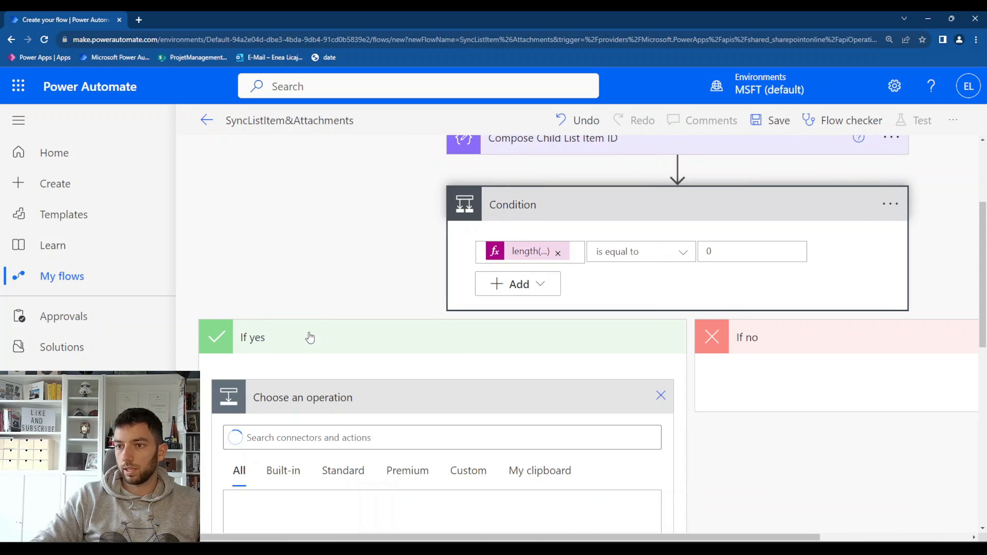
{"action": "type", "text": "crea"}
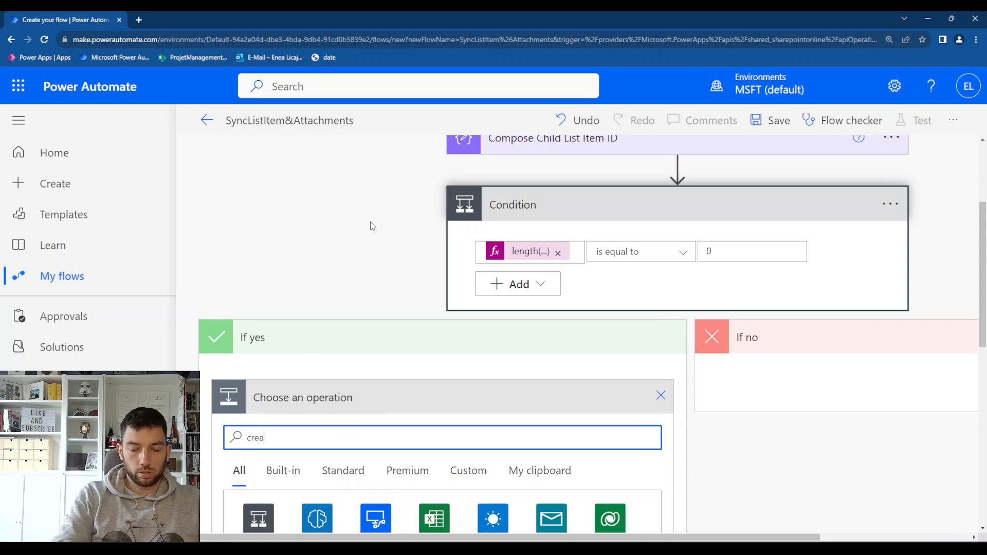
{"action": "type", "text": "te ite"}
{"action": "type", "text": "m"}
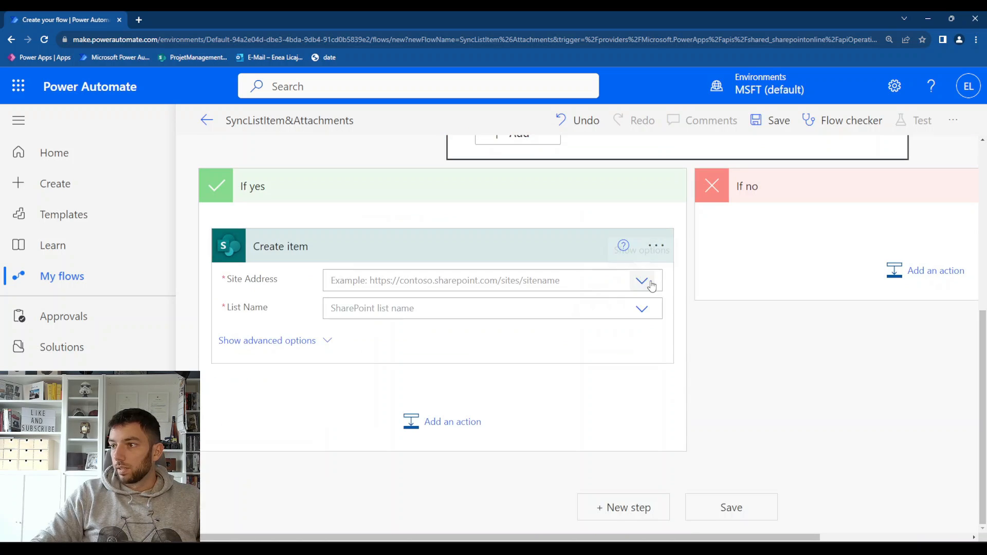
Point the Create item action to the ProjetManagement site and the Invoices_Child list
{"action": "left_click", "coordinate": [647, 282]}
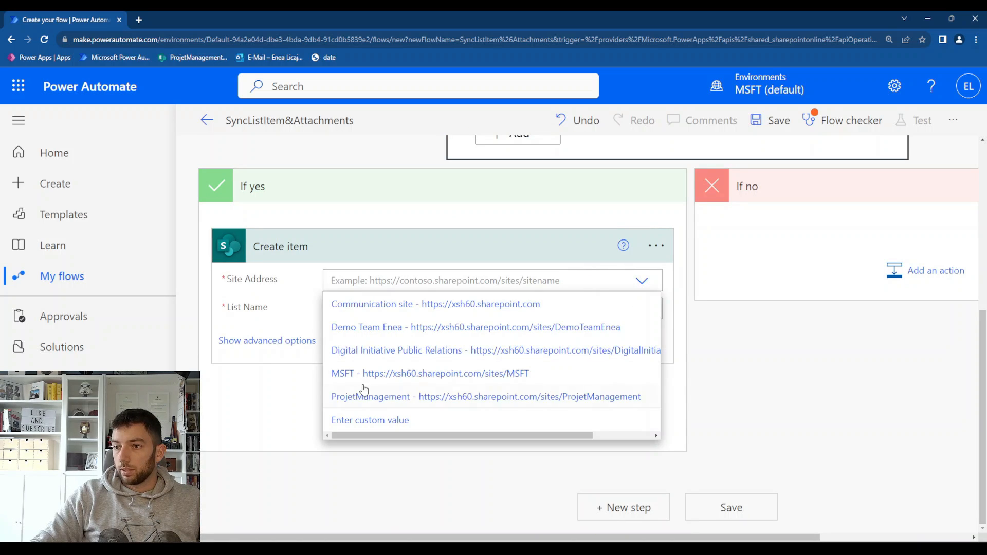
{"action": "left_click", "coordinate": [371, 396]}
{"action": "scroll", "coordinate": [415, 368], "scroll_direction": "down", "scroll_amount": 2}
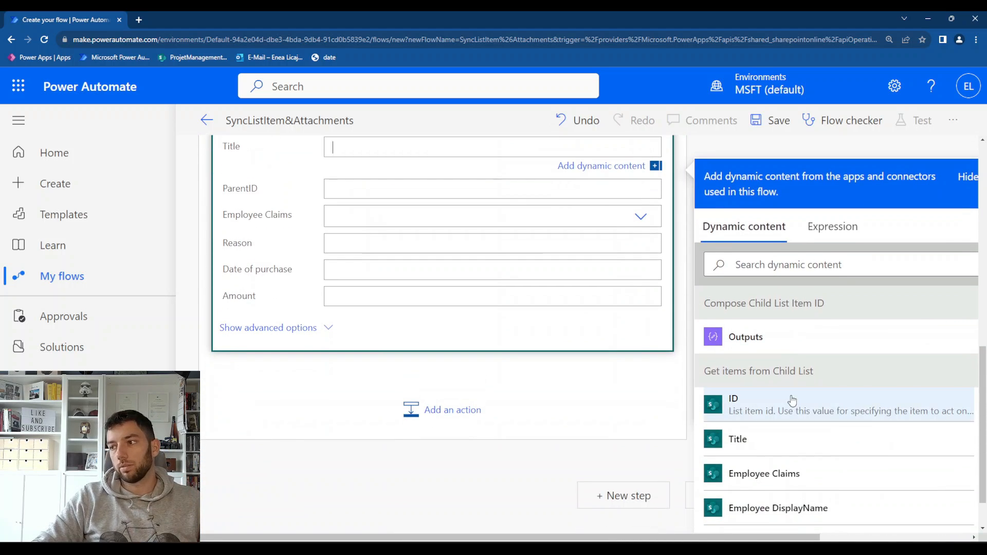
Fill the Create item action's Title with the Title dynamic content from the "When an item is created or modified" trigger
{"action": "scroll", "coordinate": [724, 394], "scroll_direction": "down", "scroll_amount": 15}
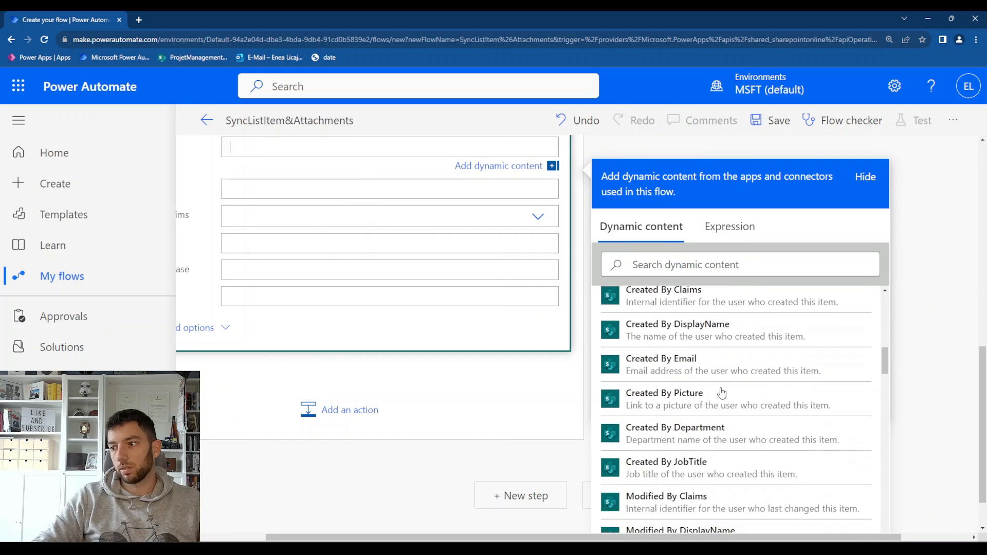
{"action": "scroll", "coordinate": [722, 393], "scroll_direction": "up", "scroll_amount": 2}
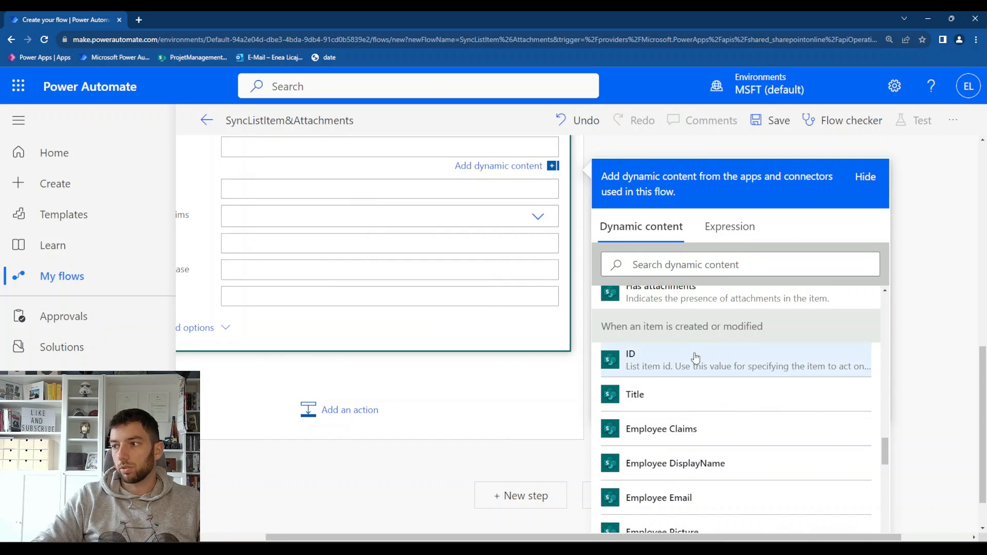
{"action": "scroll", "coordinate": [322, 345], "scroll_direction": "up", "scroll_amount": 3}
{"action": "scroll", "coordinate": [323, 345], "scroll_direction": "left", "scroll_amount": 1}
{"action": "scroll", "coordinate": [324, 345], "scroll_direction": "left", "scroll_amount": 1}
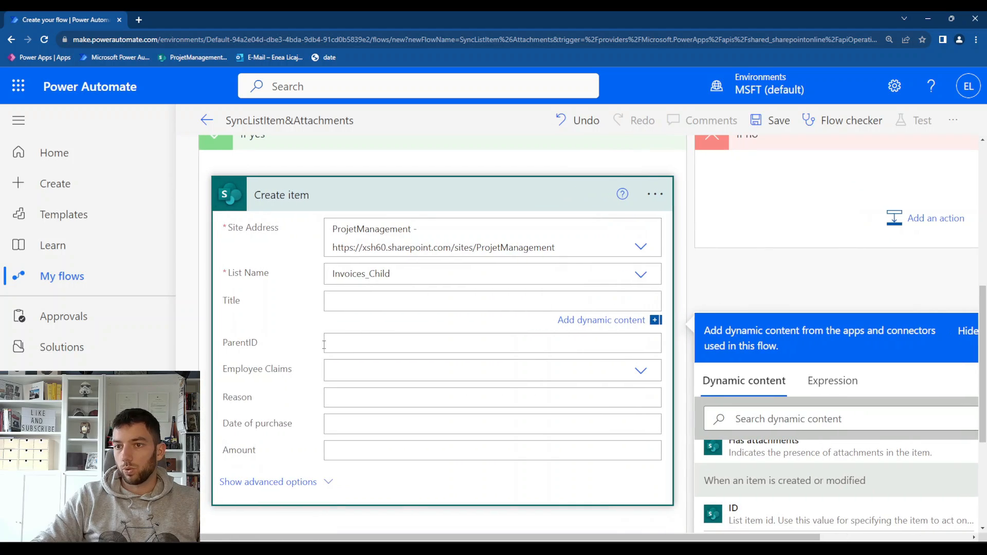
{"action": "scroll", "coordinate": [324, 346], "scroll_direction": "right", "scroll_amount": 1}
{"action": "scroll", "coordinate": [734, 378], "scroll_direction": "down", "scroll_amount": 1}
{"action": "left_click", "coordinate": [736, 374]}
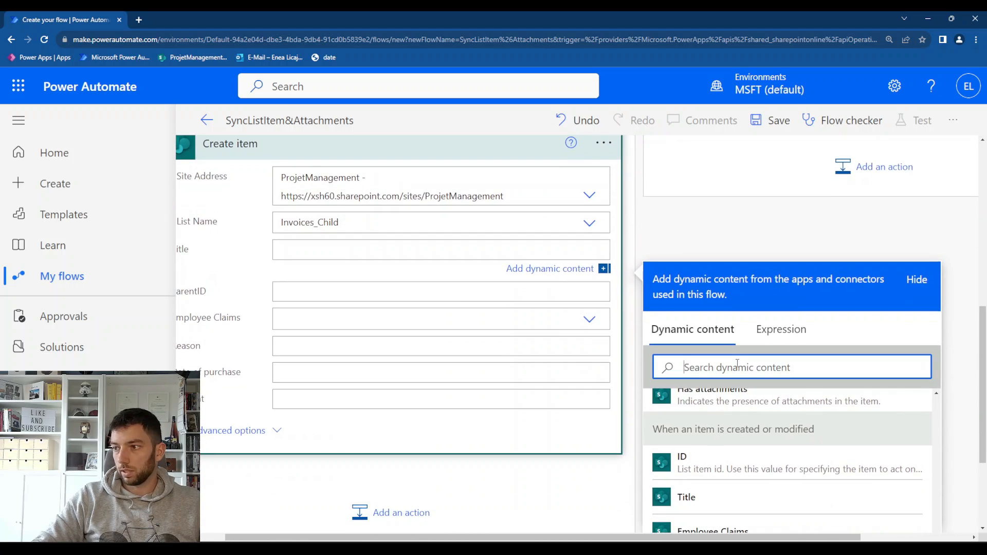
{"action": "type", "text": "title"}
{"action": "scroll", "coordinate": [727, 420], "scroll_direction": "down", "scroll_amount": 3}
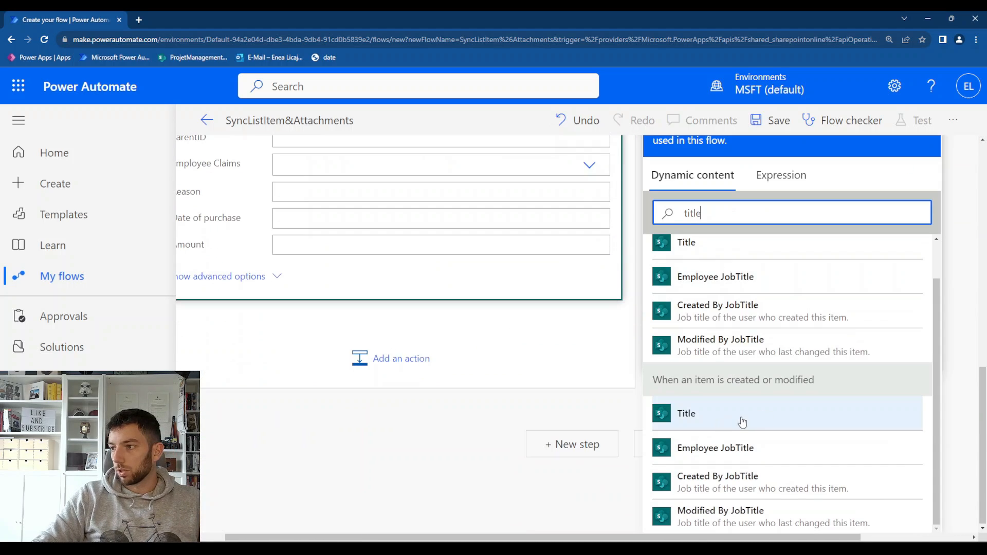
{"action": "left_click", "coordinate": [740, 421]}
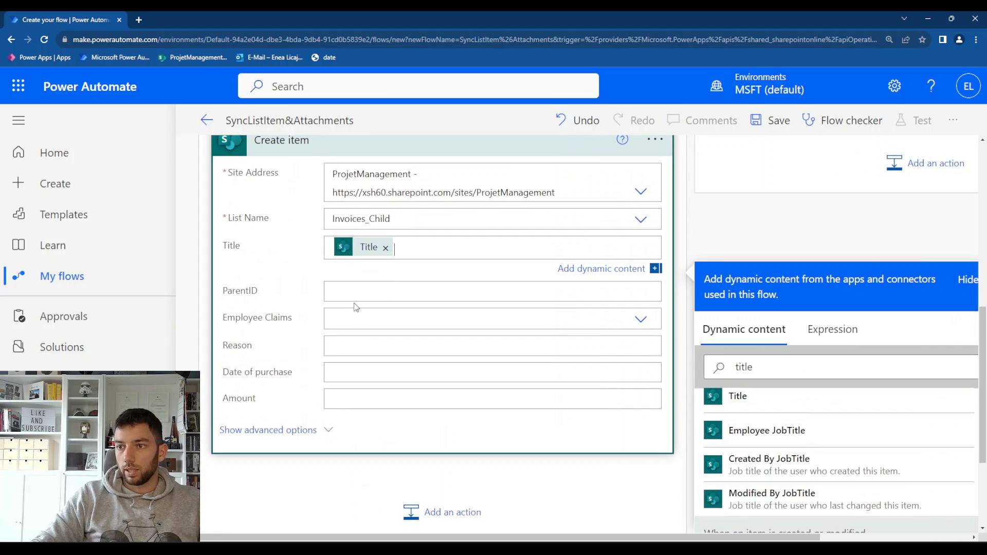
Fill the Create item action's ParentID with the ID dynamic content from the "When an item is created or modified" trigger
{"action": "left_click", "coordinate": [803, 357]}
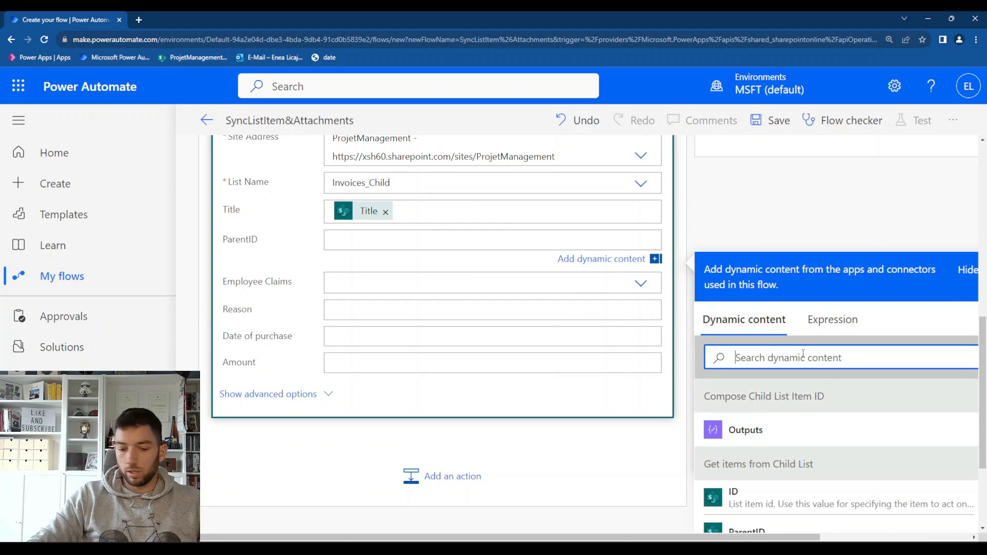
{"action": "type", "text": "id"}
{"action": "scroll", "coordinate": [810, 434], "scroll_direction": "down", "scroll_amount": 3}
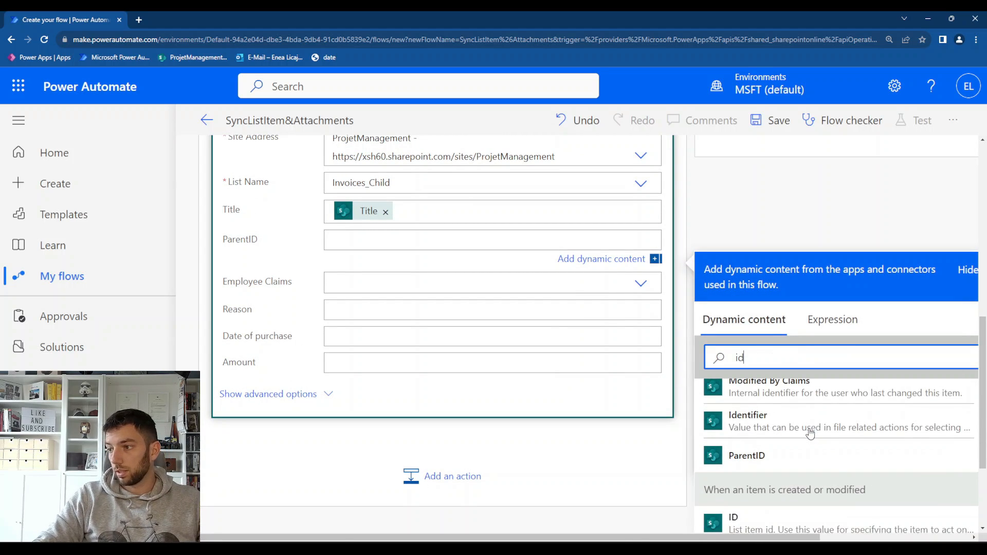
{"action": "scroll", "coordinate": [834, 489], "scroll_direction": "down", "scroll_amount": 1}
{"action": "left_click", "coordinate": [800, 473]}
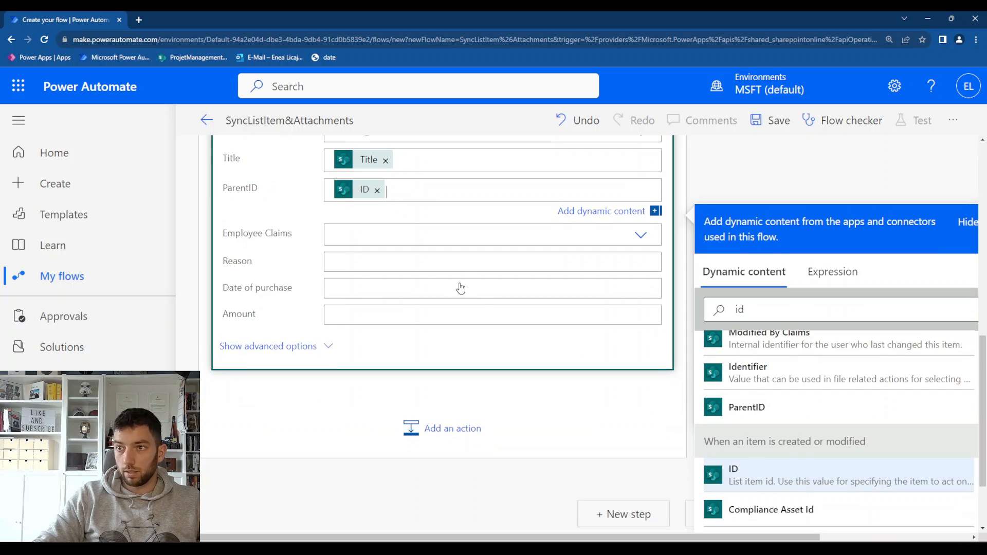
Give the Create item action's Employee Claims a custom value: the trigger's Employee Claims dynamic content
{"action": "left_click", "coordinate": [637, 331]}
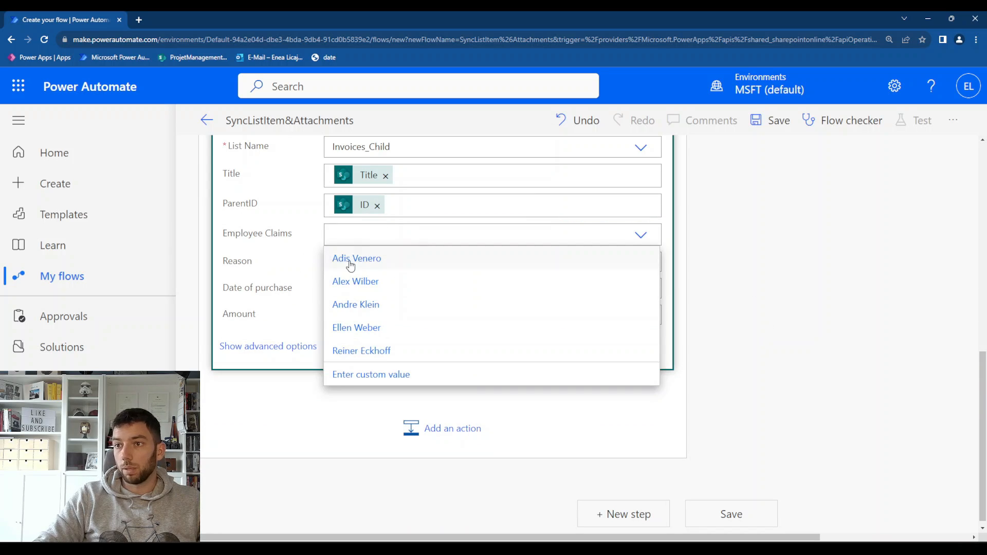
{"action": "left_click", "coordinate": [381, 374]}
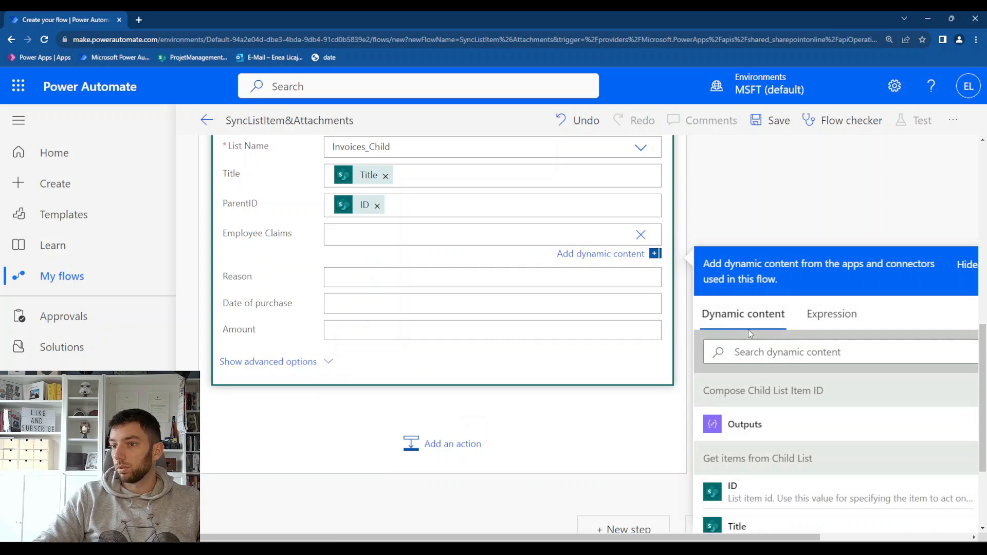
{"action": "left_click", "coordinate": [783, 352]}
{"action": "type", "text": "emplo"}
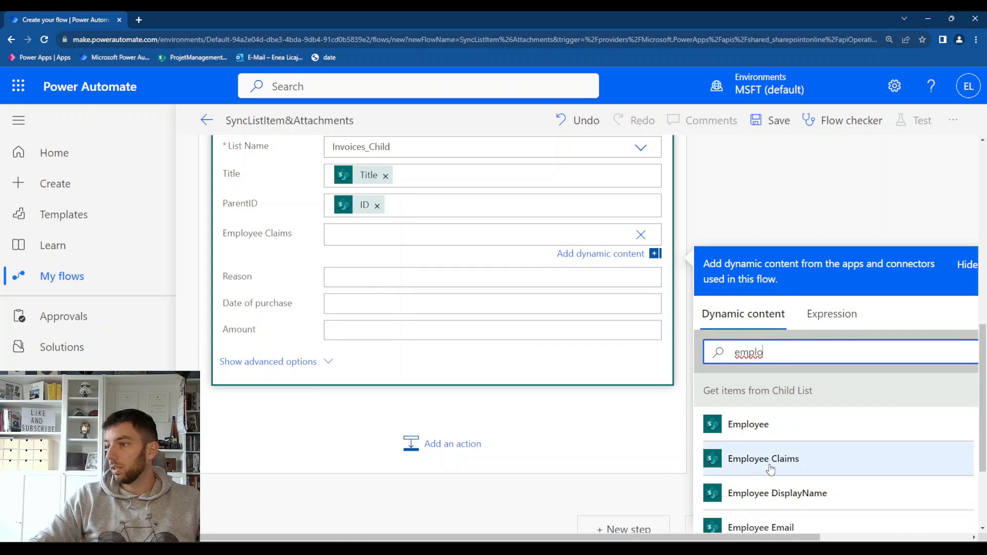
{"action": "scroll", "coordinate": [771, 463], "scroll_direction": "down", "scroll_amount": 5}
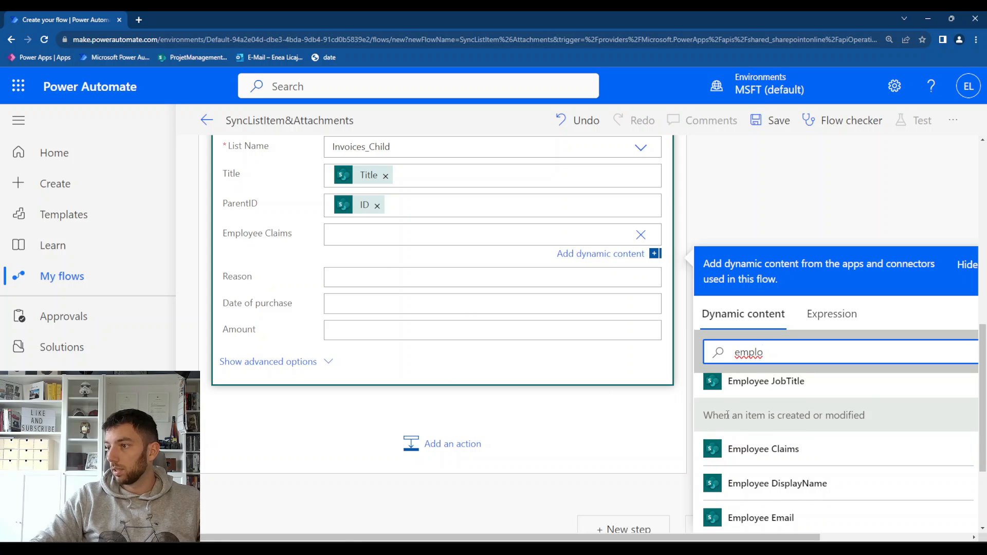
{"action": "left_click_drag", "start_coordinate": [712, 415], "coordinate": [884, 425]}
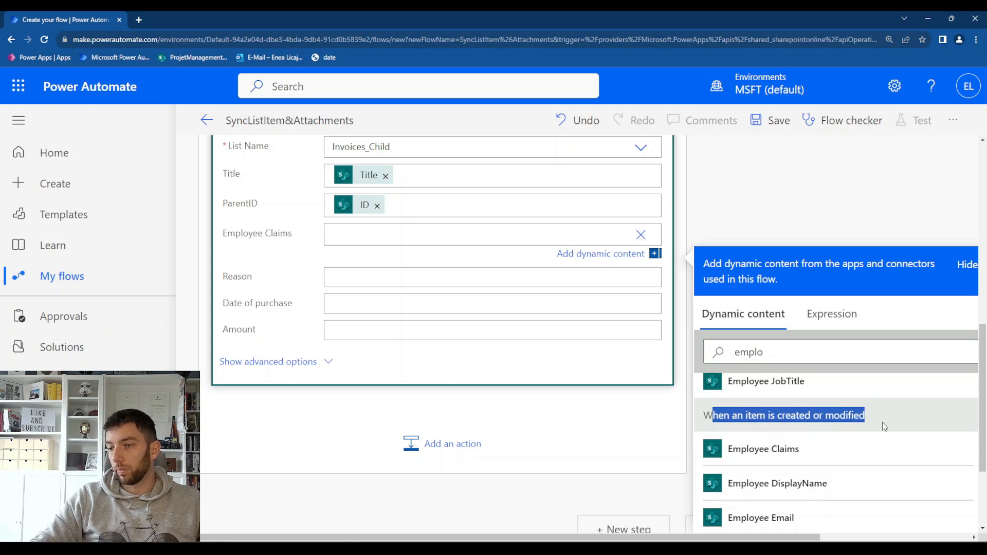
{"action": "left_click", "coordinate": [800, 457]}
Fill the Create item action's Reason and Date of purchase with the trigger's dynamic content of the same names
{"action": "key", "text": "Tab"}
{"action": "left_click", "coordinate": [767, 396]}
{"action": "type", "text": "reao"}
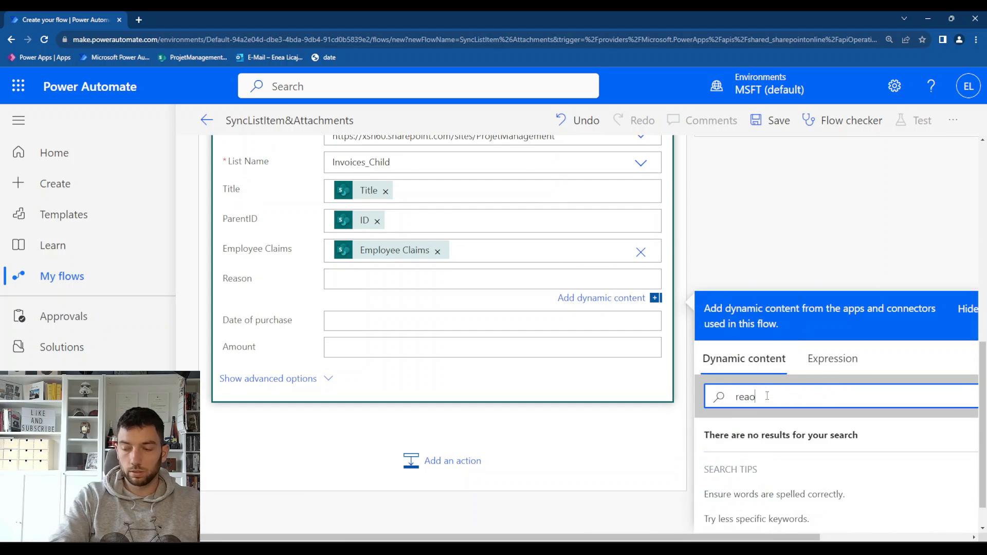
{"action": "left_click", "coordinate": [493, 273]}
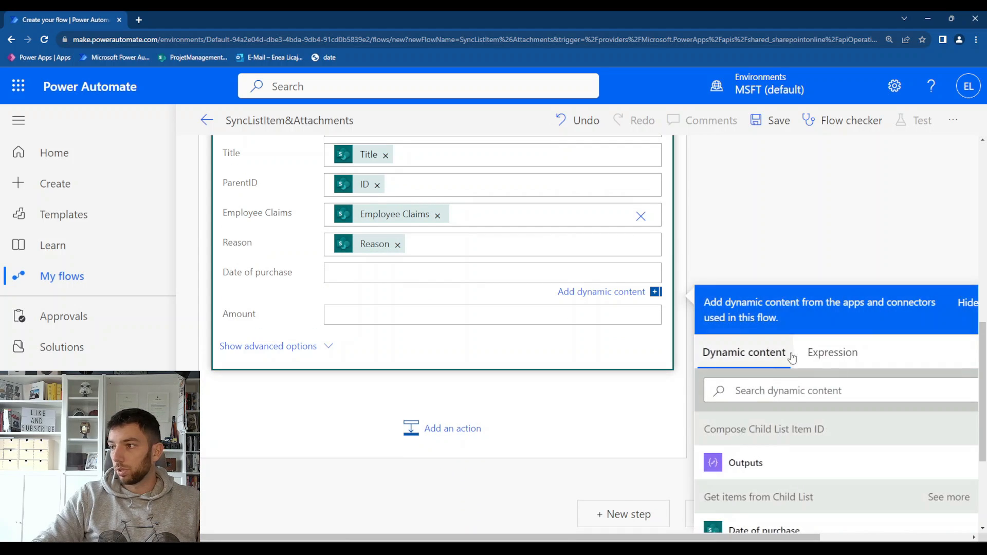
{"action": "left_click", "coordinate": [793, 395]}
Fill the Create item action's Amount with the Amount dynamic content from the "When an item is created or modified" trigger
{"action": "type", "text": "am"}
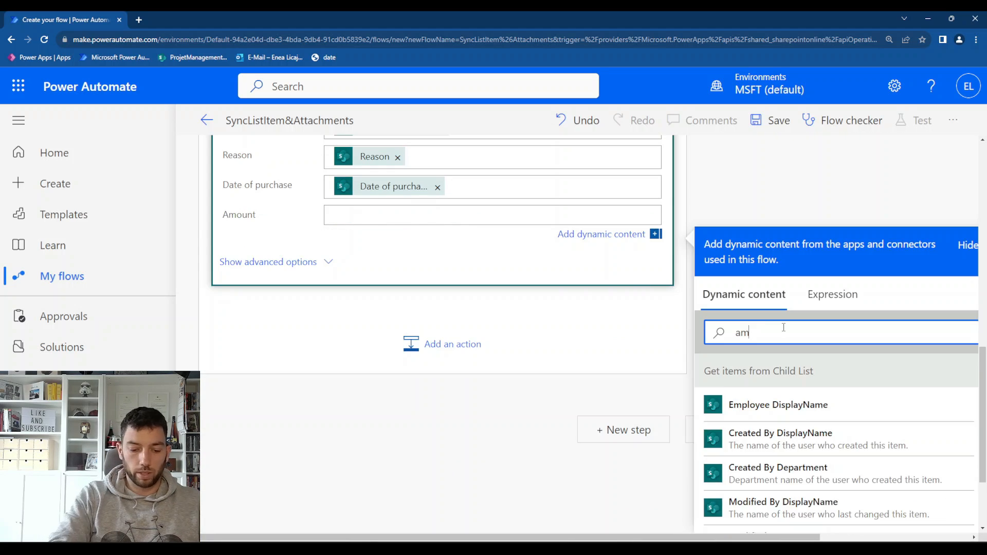
{"action": "type", "text": "o"}
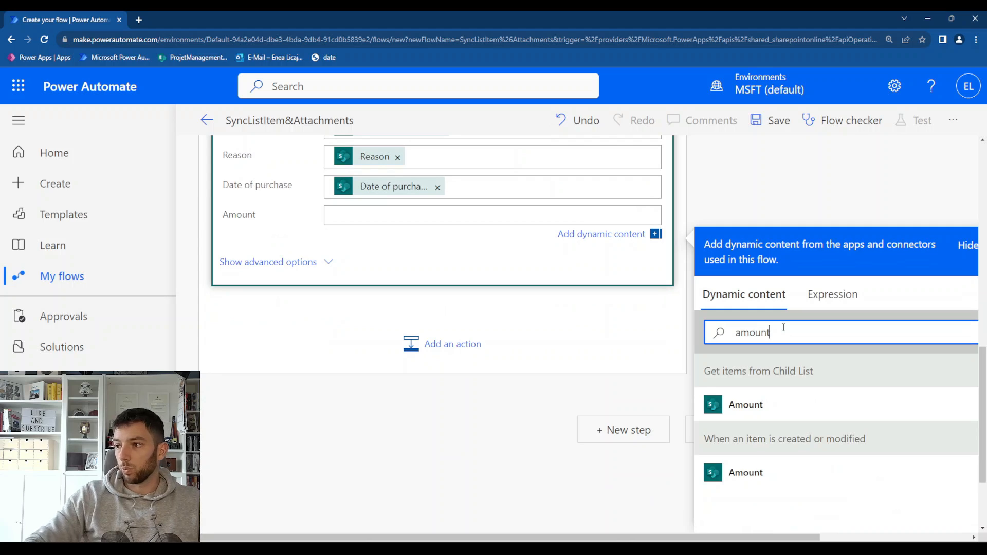
{"action": "type", "text": "unt"}
{"action": "left_click", "coordinate": [793, 399]}
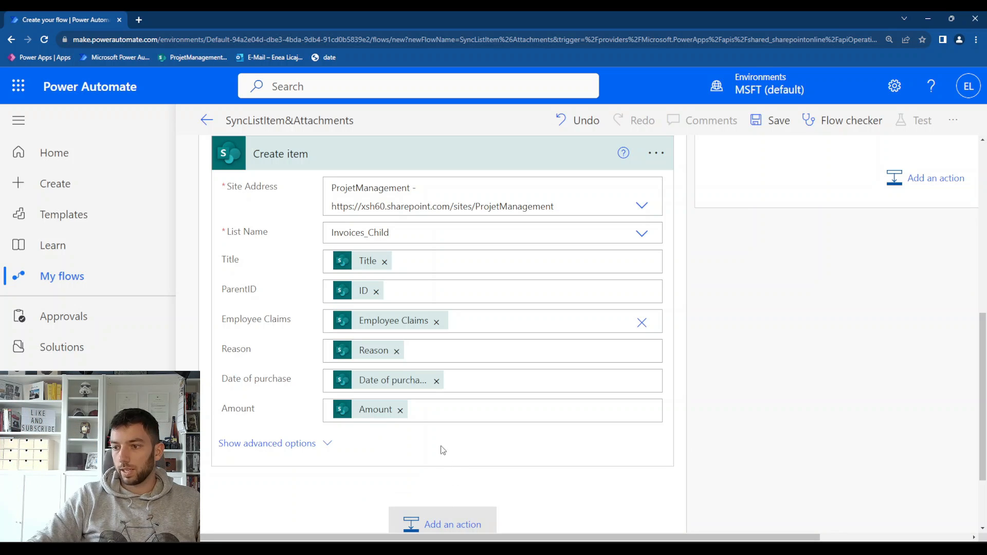
Add a SharePoint Get attachments action below Create item for the ProjetManagement site and the Invoices_Parent list
{"action": "left_click", "coordinate": [442, 523]}
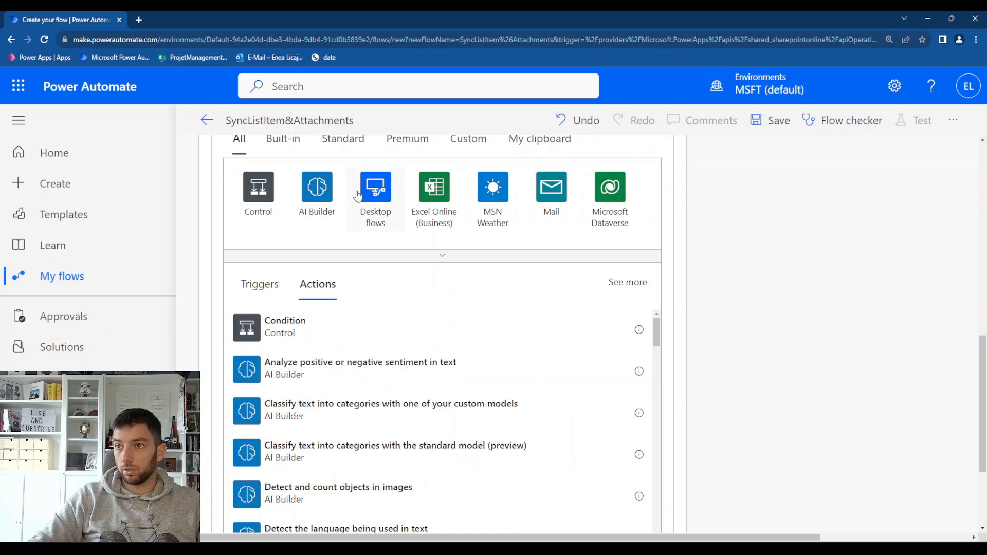
{"action": "type", "text": "get a"}
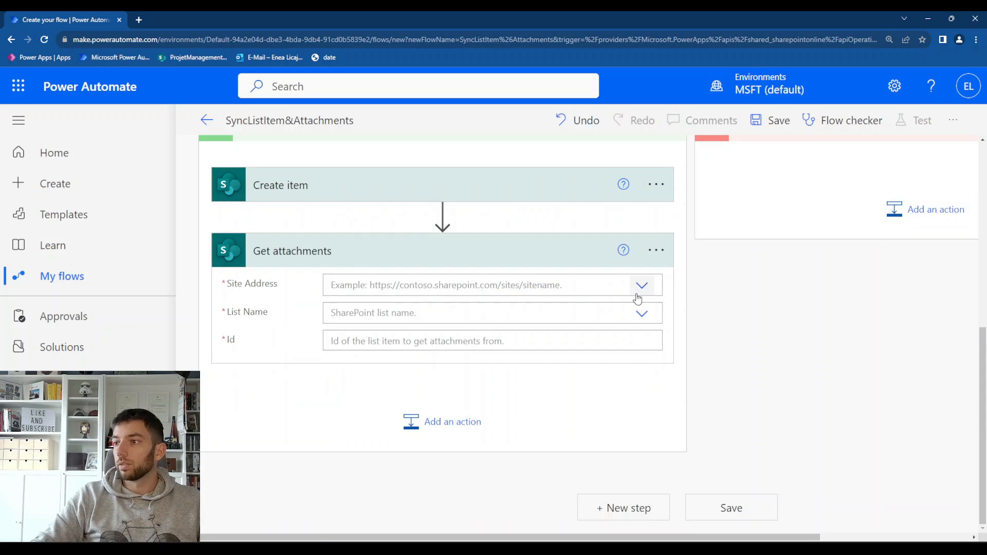
{"action": "left_click", "coordinate": [639, 292]}
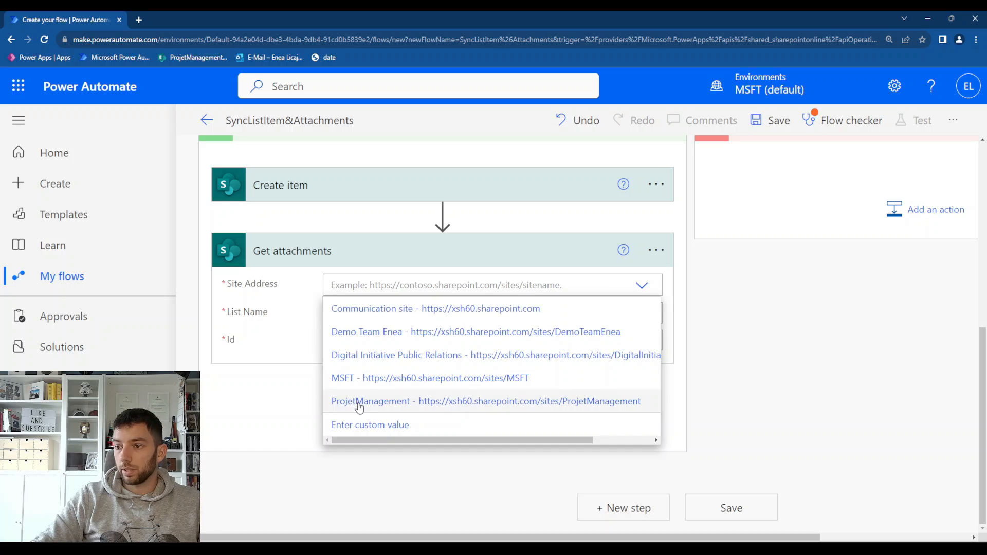
{"action": "left_click", "coordinate": [360, 403]}
{"action": "left_click", "coordinate": [403, 358]}
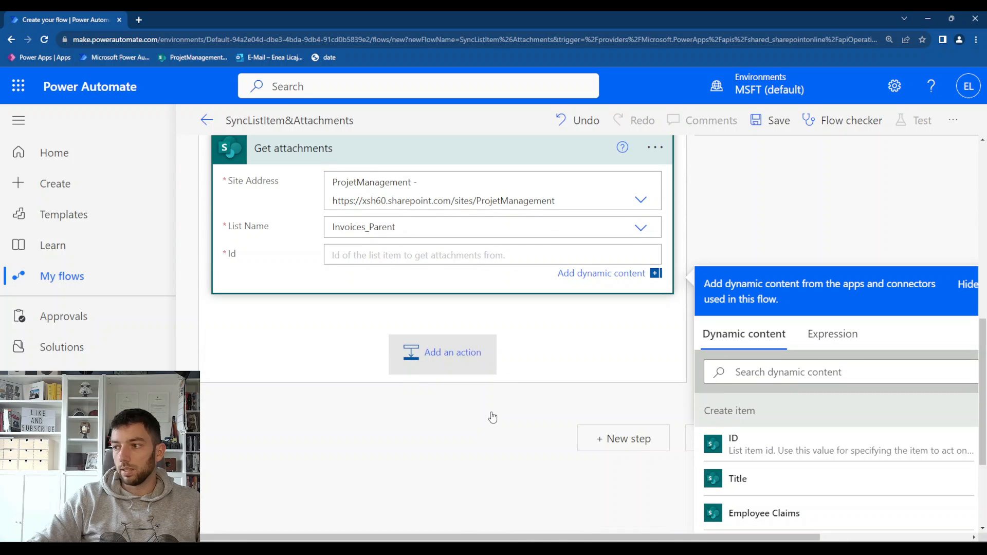
Set the Get attachments action's Id to the ID dynamic content from the "When an item is created or modified" trigger
{"action": "left_click", "coordinate": [758, 379]}
{"action": "type", "text": "id"}
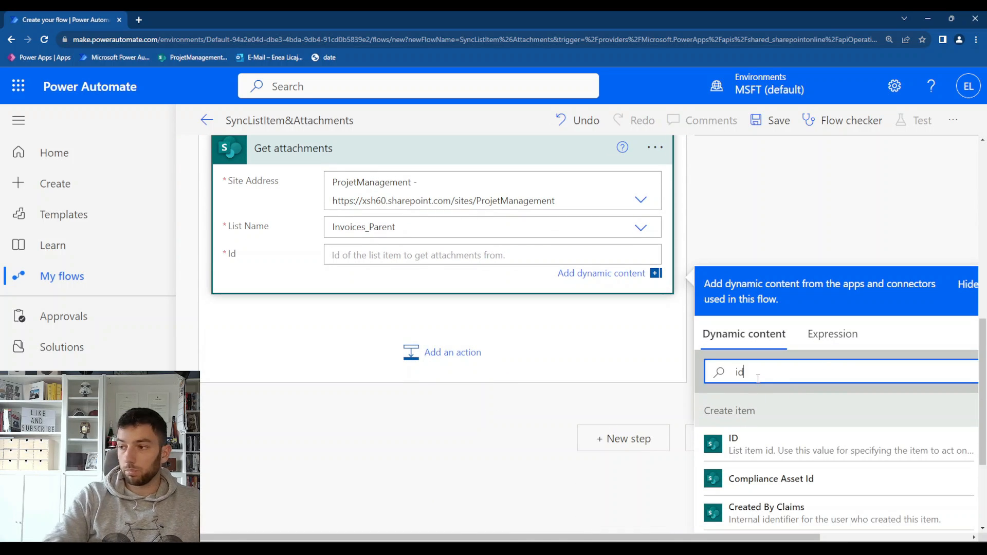
{"action": "scroll", "coordinate": [819, 481], "scroll_direction": "down", "scroll_amount": 5}
{"action": "scroll", "coordinate": [819, 480], "scroll_direction": "down", "scroll_amount": 10}
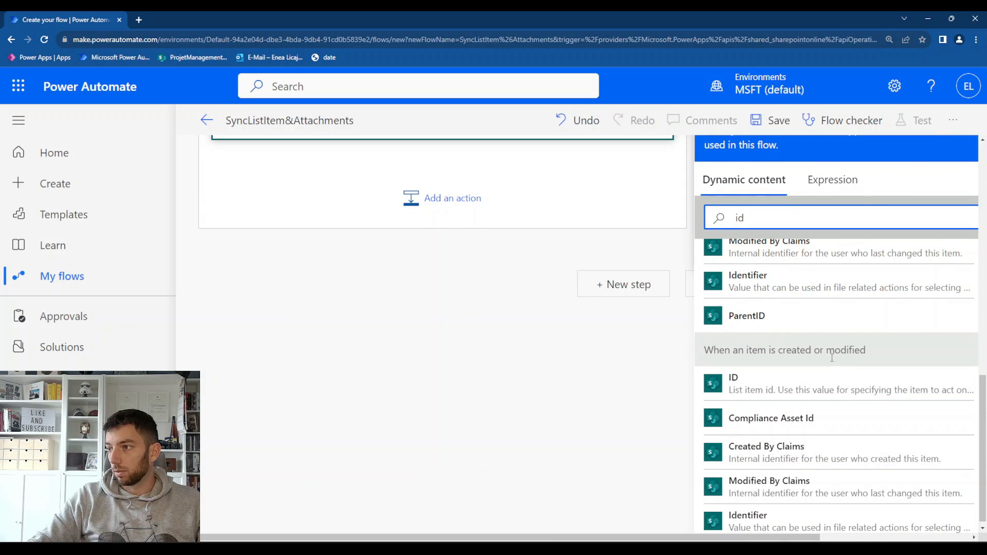
{"action": "left_click", "coordinate": [774, 381]}
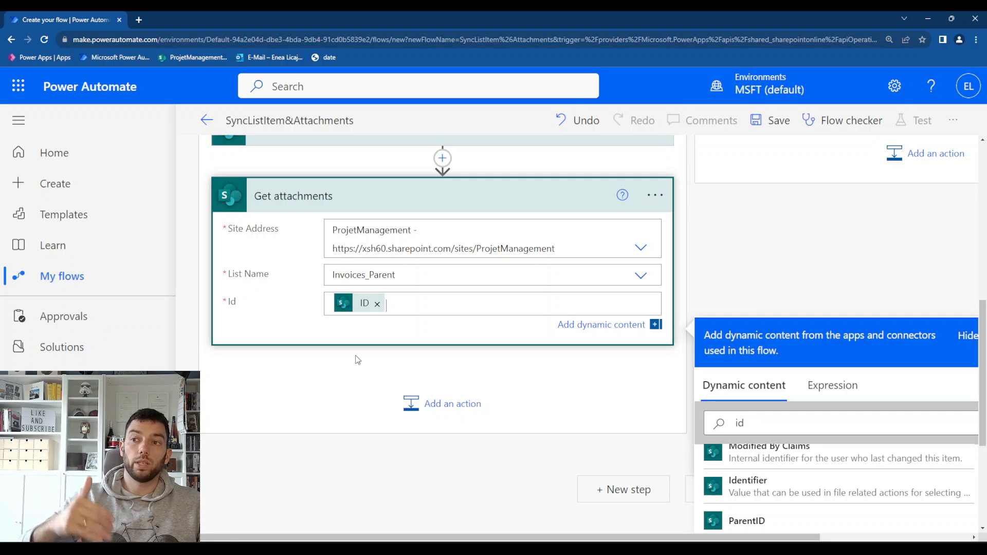
Add a SharePoint Get attachment content action below Get attachments for the ProjetManagement site and the Invoices_Parent list
{"action": "left_click", "coordinate": [417, 403]}
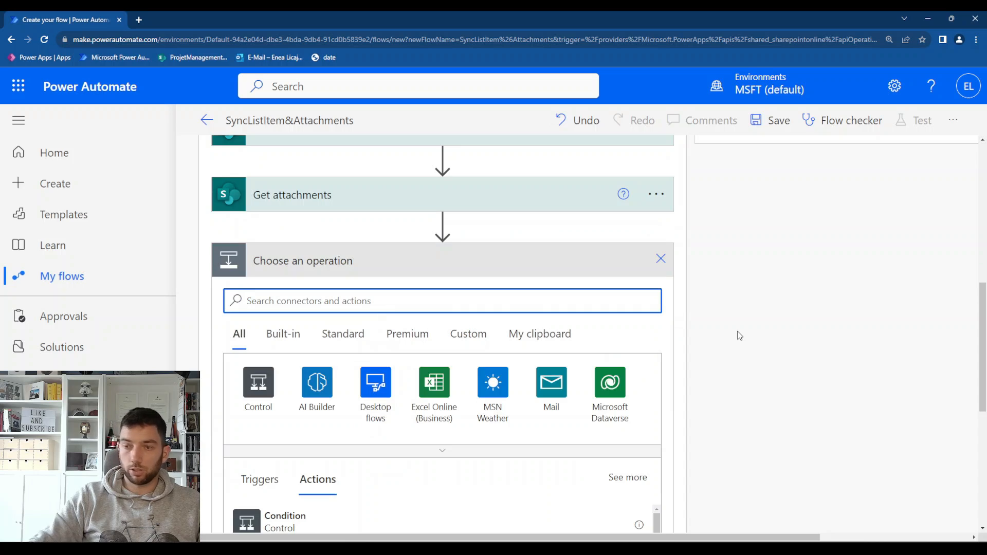
{"action": "type", "text": "get atta"}
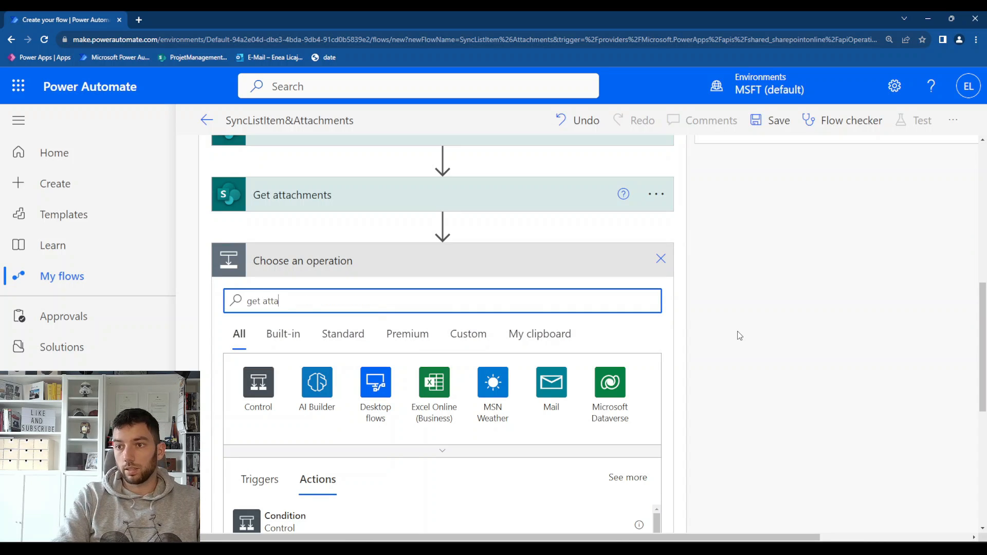
{"action": "type", "text": "chm"}
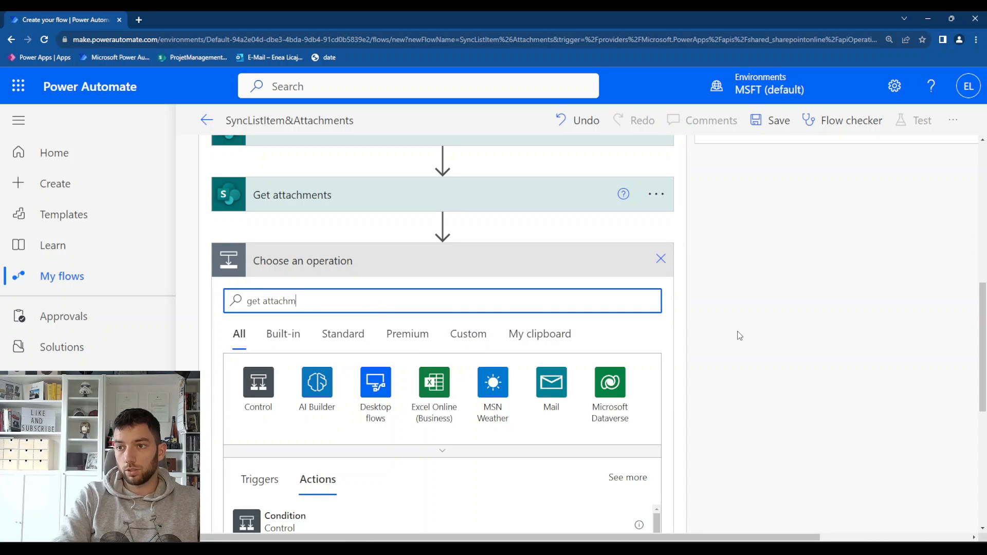
{"action": "type", "text": "ent content"}
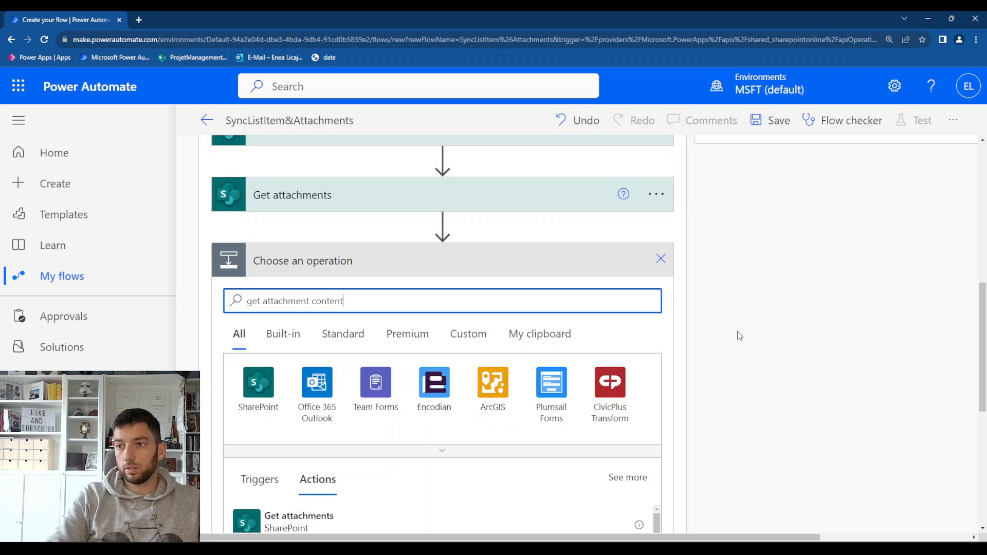
{"action": "scroll", "coordinate": [336, 455], "scroll_direction": "down", "scroll_amount": 2}
{"action": "left_click", "coordinate": [335, 455]}
{"action": "left_click", "coordinate": [641, 263]}
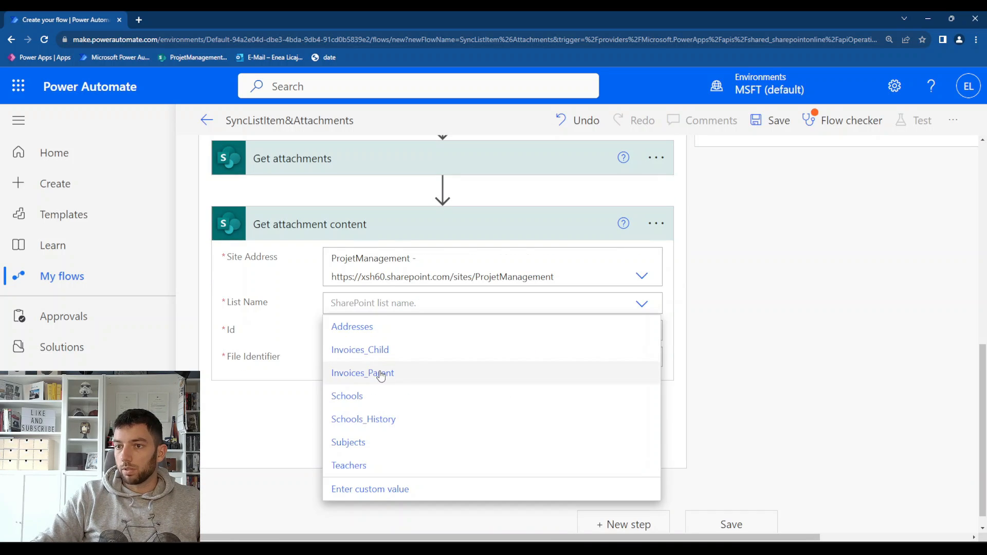
{"action": "left_click", "coordinate": [380, 376]}
Set the Get attachment content action's Id to the ID dynamic content from the "When an item is created or modified" trigger
{"action": "left_click", "coordinate": [419, 331]}
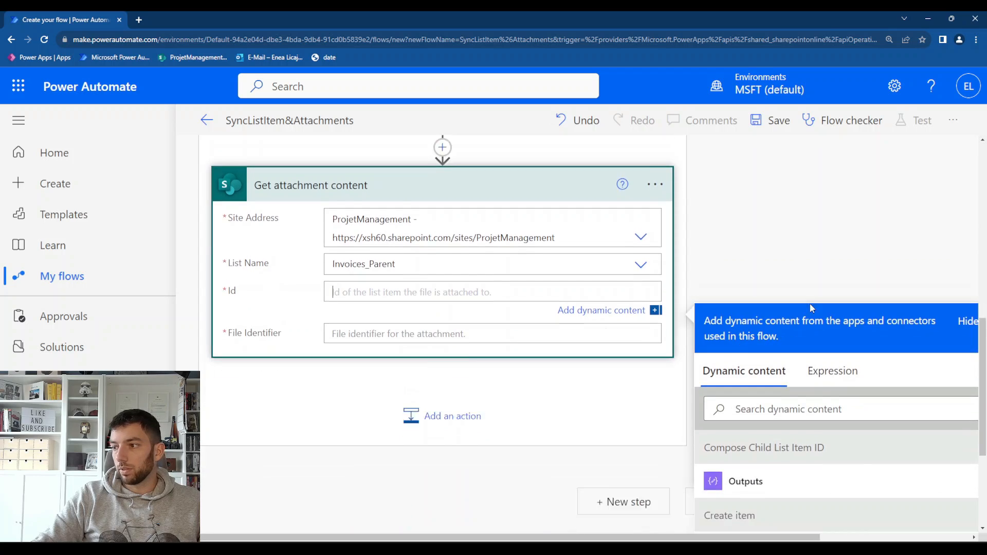
{"action": "scroll", "coordinate": [811, 308], "scroll_direction": "down", "scroll_amount": 2}
{"action": "left_click", "coordinate": [816, 297]}
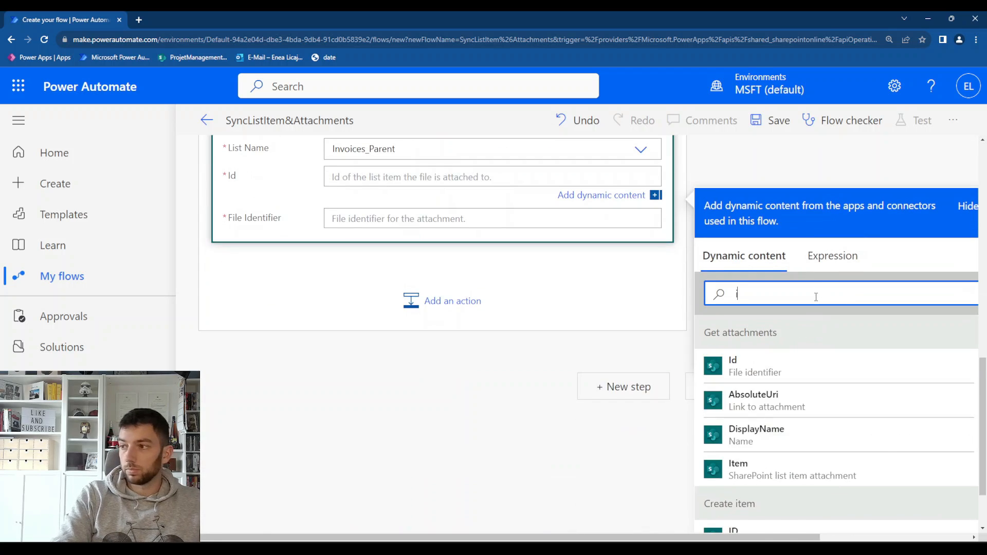
{"action": "type", "text": "id"}
{"action": "scroll", "coordinate": [778, 405], "scroll_direction": "down", "scroll_amount": 5}
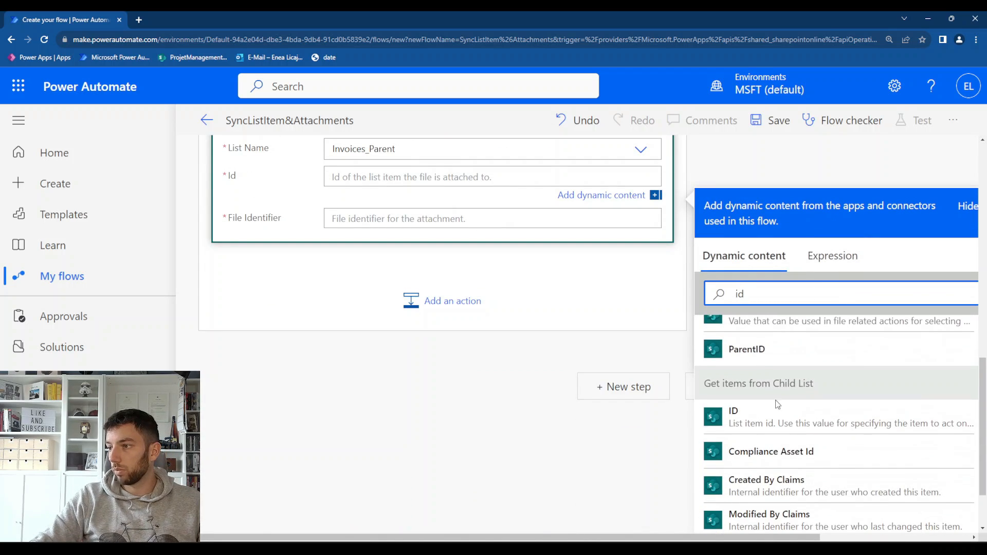
{"action": "scroll", "coordinate": [771, 406], "scroll_direction": "down", "scroll_amount": 4}
{"action": "left_click", "coordinate": [741, 460]}
Set the Get attachment content action's File Identifier to the Id dynamic content from Get attachments
{"action": "scroll", "coordinate": [462, 358], "scroll_direction": "up", "scroll_amount": 2}
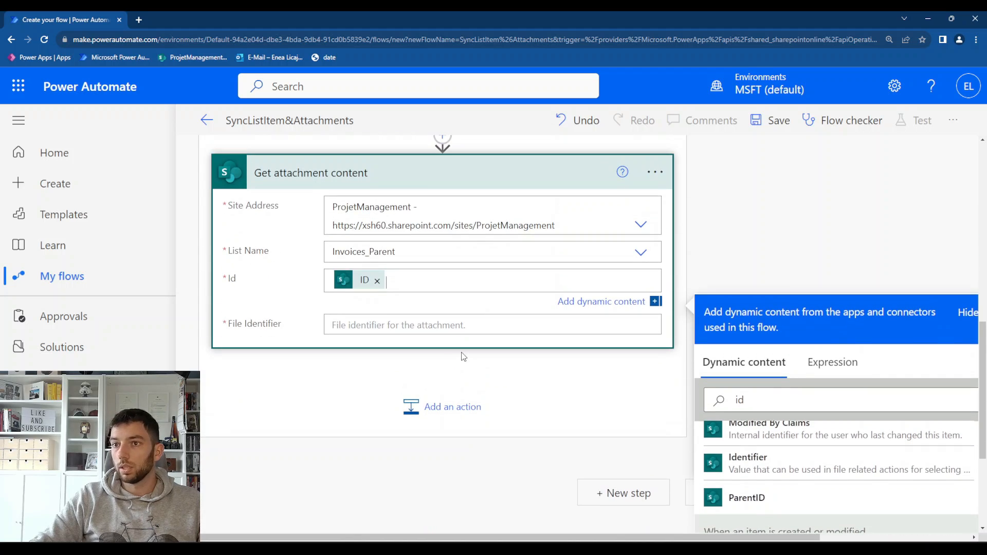
{"action": "left_click", "coordinate": [386, 325]}
{"action": "scroll", "coordinate": [383, 339], "scroll_direction": "up", "scroll_amount": 2}
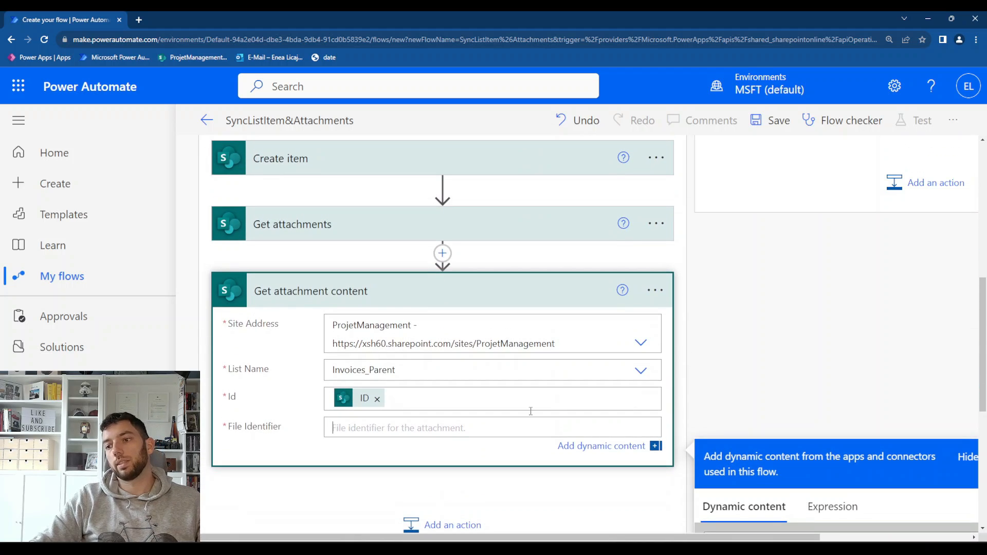
{"action": "scroll", "coordinate": [530, 411], "scroll_direction": "down", "scroll_amount": 3}
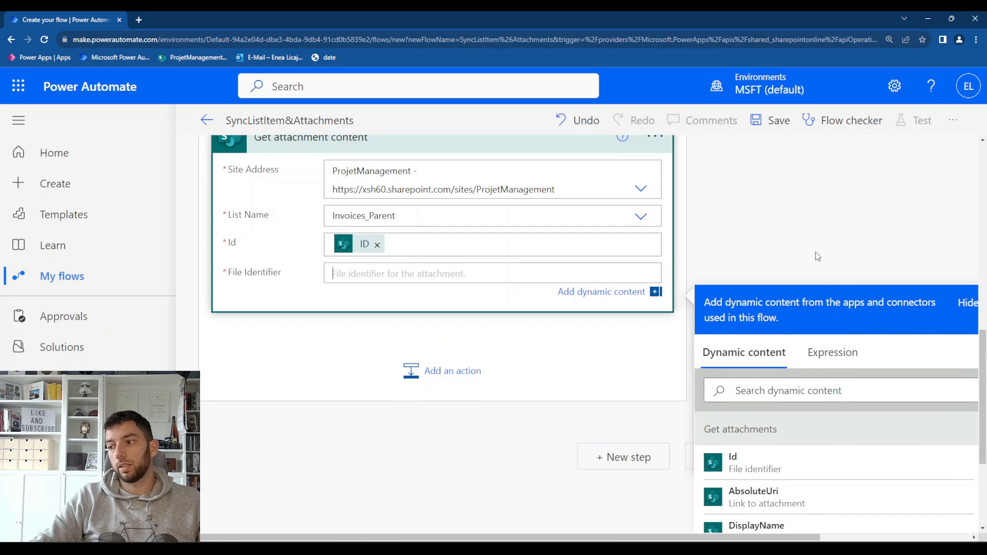
{"action": "scroll", "coordinate": [816, 253], "scroll_direction": "down", "scroll_amount": 1}
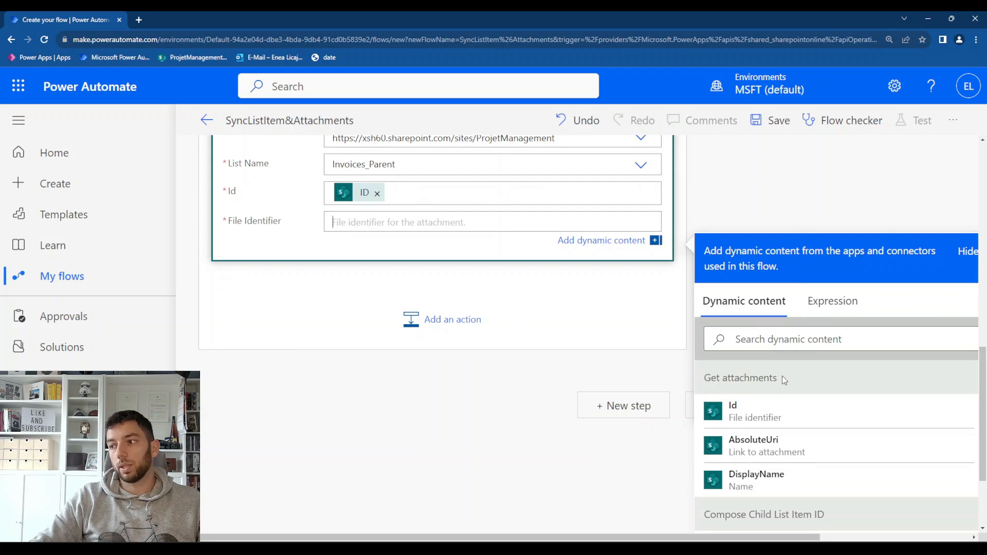
{"action": "scroll", "coordinate": [779, 380], "scroll_direction": "up", "scroll_amount": 4}
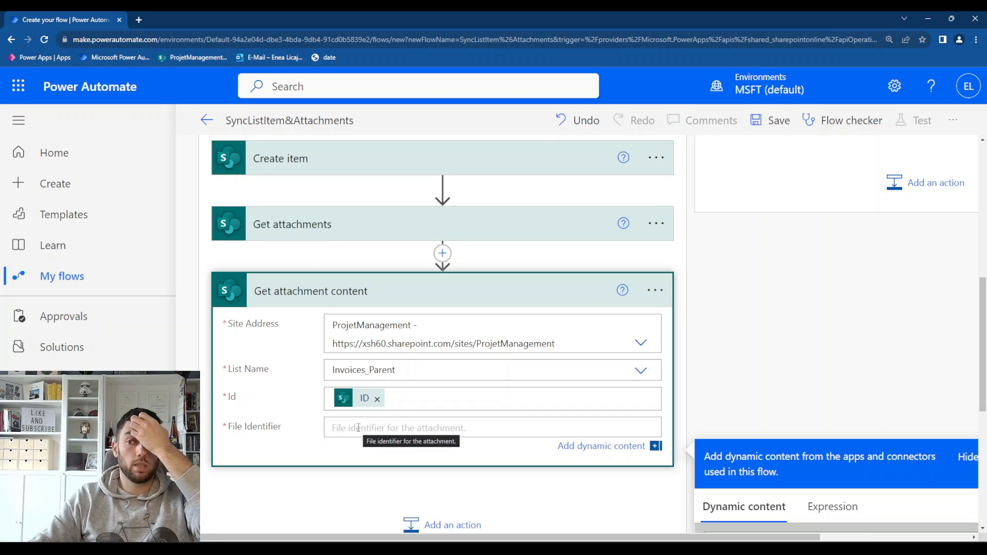
{"action": "scroll", "coordinate": [358, 428], "scroll_direction": "down", "scroll_amount": 2}
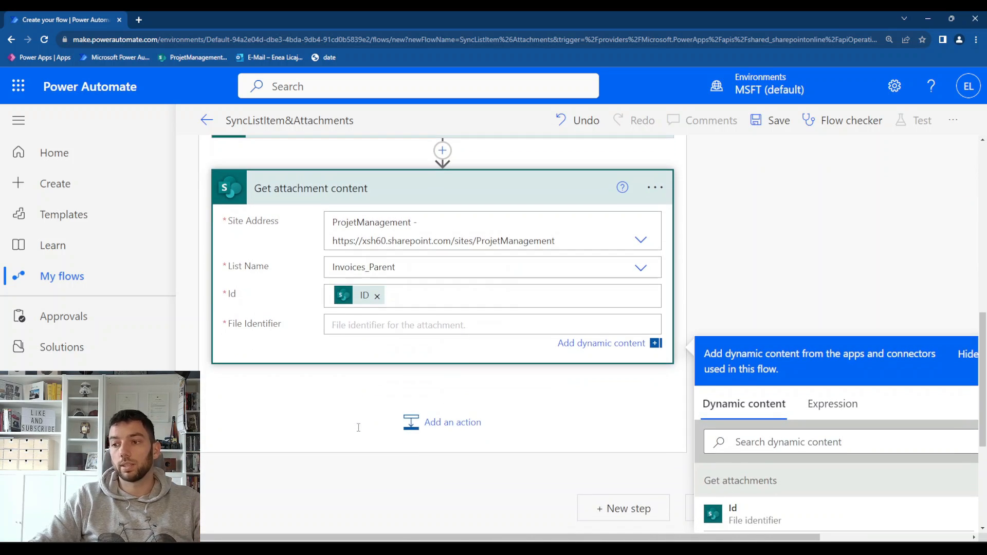
{"action": "scroll", "coordinate": [761, 460], "scroll_direction": "down", "scroll_amount": 1}
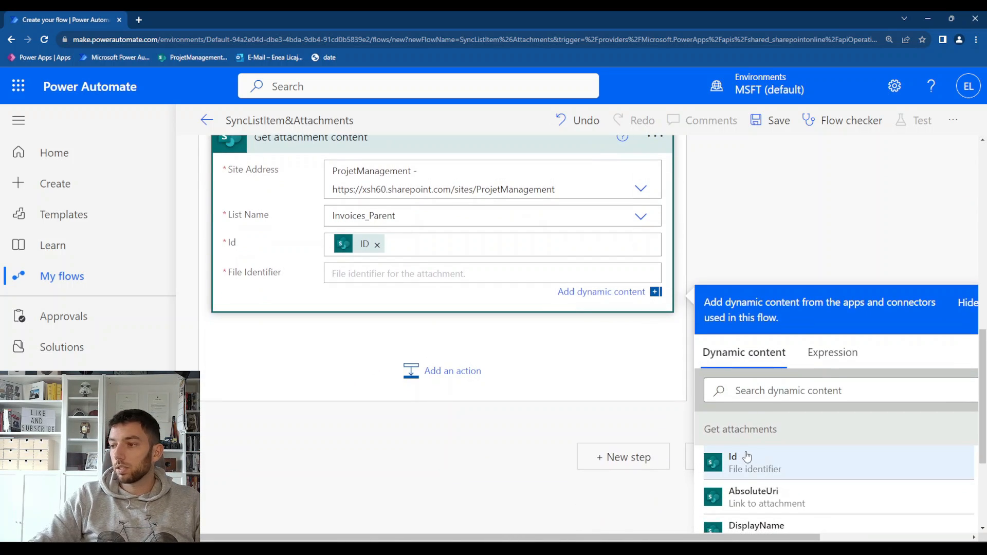
{"action": "left_click", "coordinate": [747, 457]}
{"action": "scroll", "coordinate": [410, 355], "scroll_direction": "up", "scroll_amount": 2}
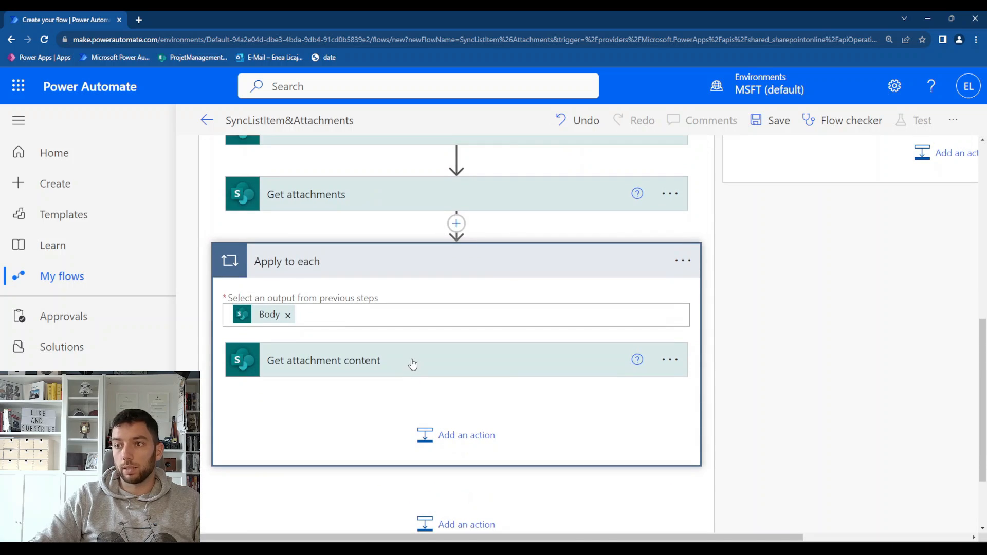
Add a SharePoint Add attachment action after Get attachment content inside the Apply to each loop
{"action": "left_click", "coordinate": [482, 365]}
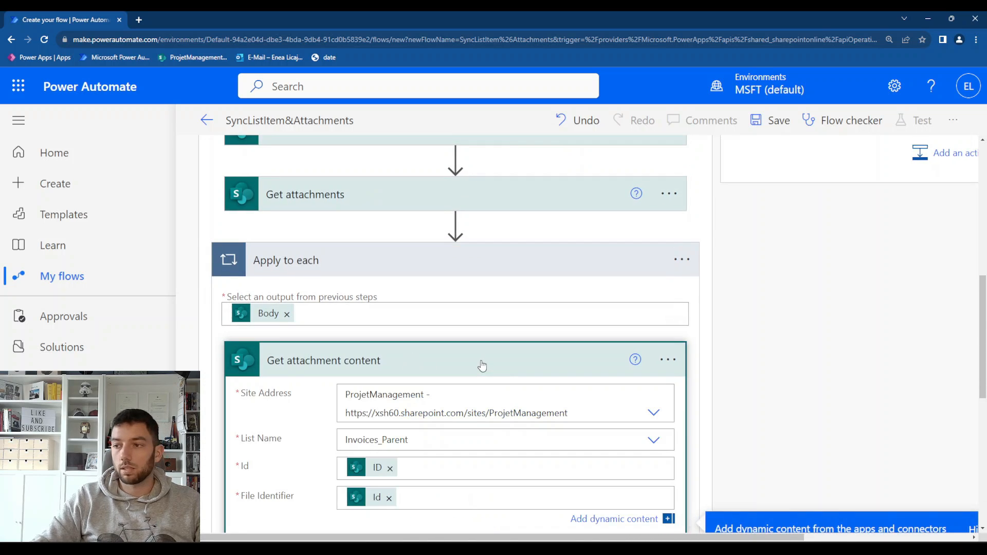
{"action": "scroll", "coordinate": [481, 365], "scroll_direction": "down", "scroll_amount": 2}
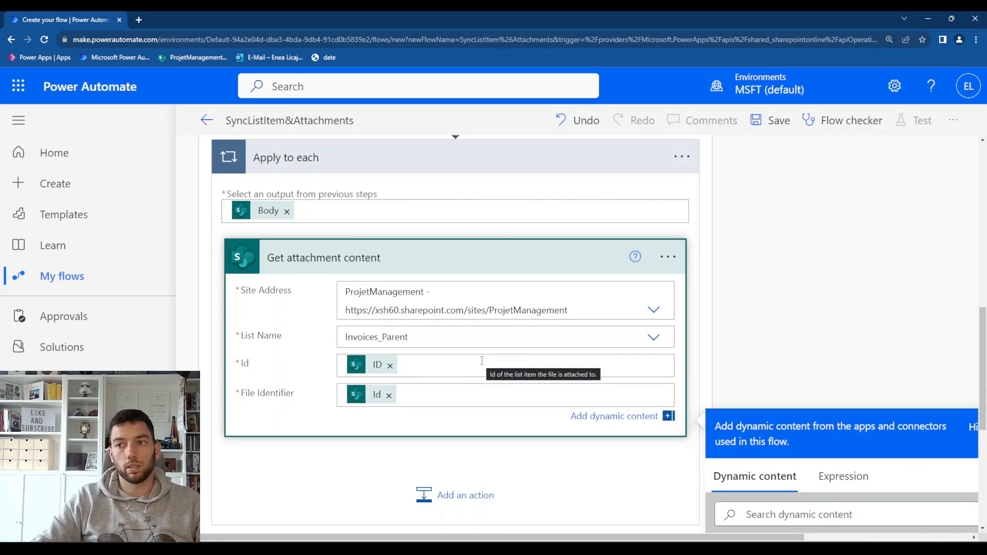
{"action": "scroll", "coordinate": [482, 361], "scroll_direction": "down", "scroll_amount": 1}
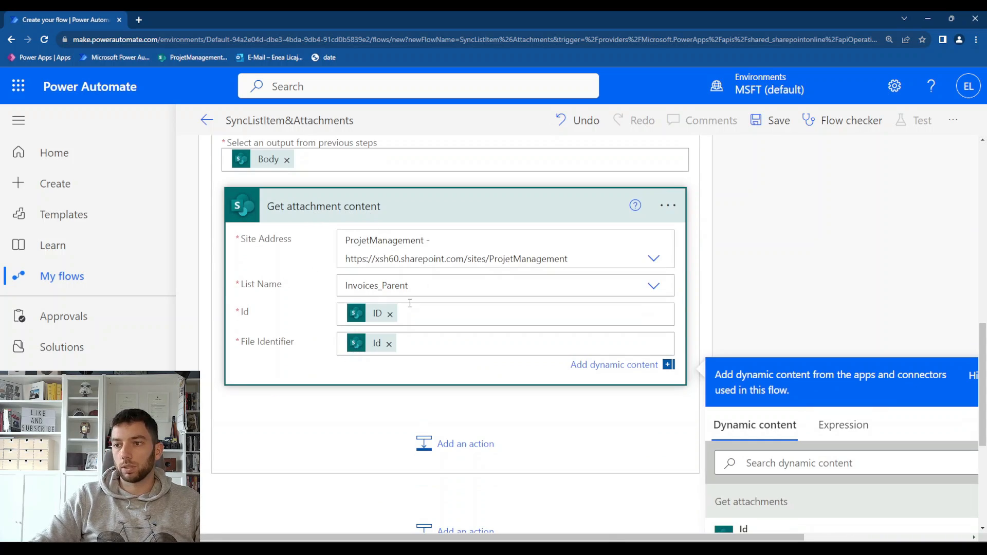
{"action": "scroll", "coordinate": [410, 303], "scroll_direction": "up", "scroll_amount": 2}
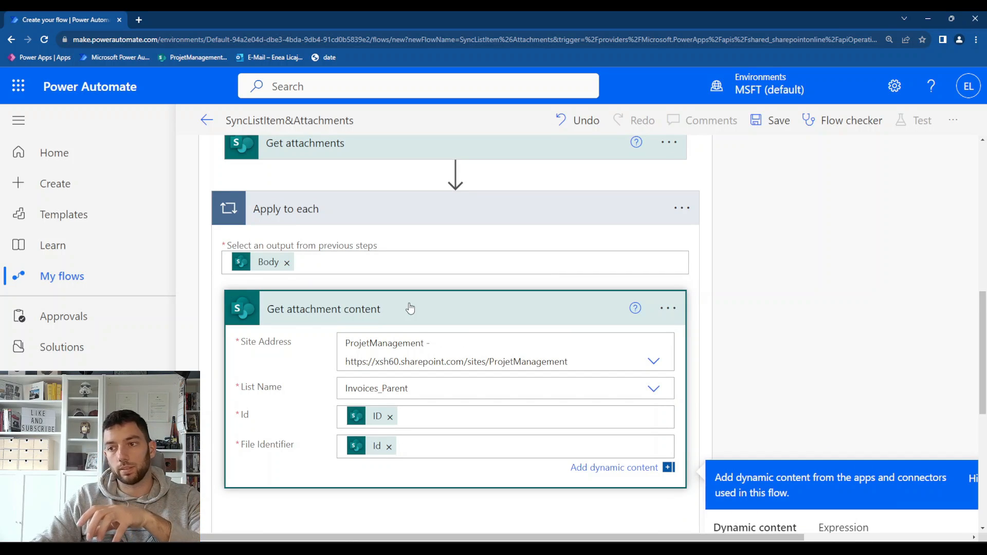
{"action": "scroll", "coordinate": [409, 308], "scroll_direction": "down", "scroll_amount": 3}
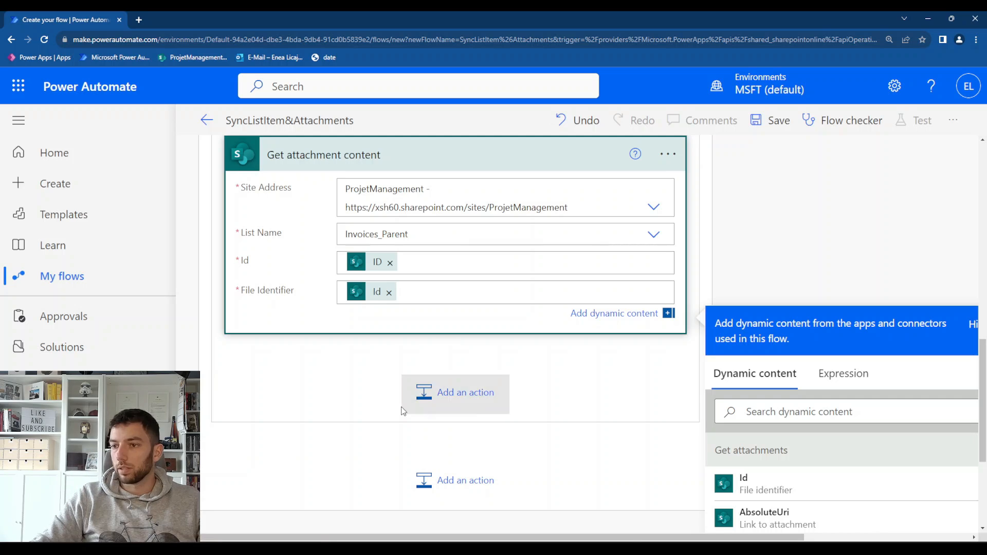
{"action": "left_click", "coordinate": [426, 393]}
{"action": "left_click", "coordinate": [384, 256]}
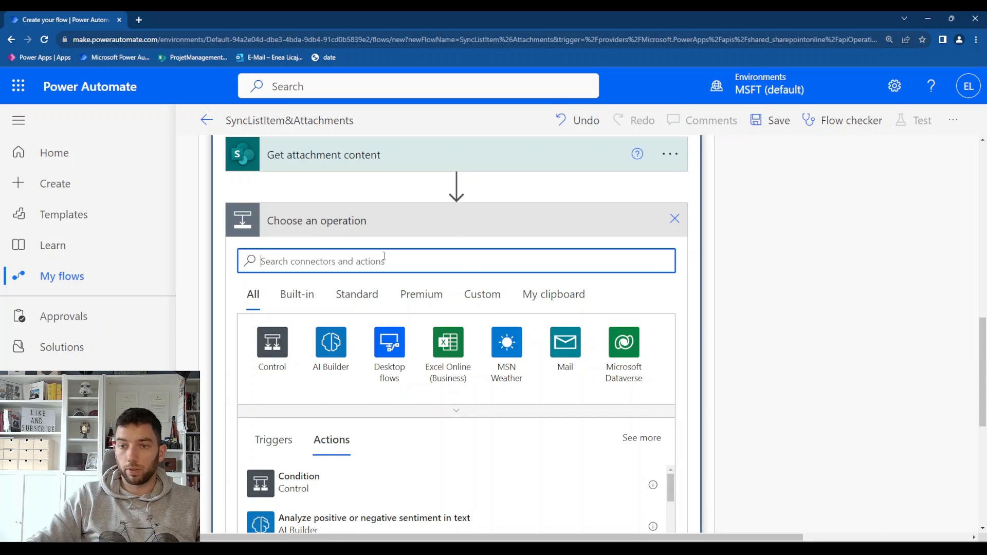
{"action": "type", "text": "add attachment"}
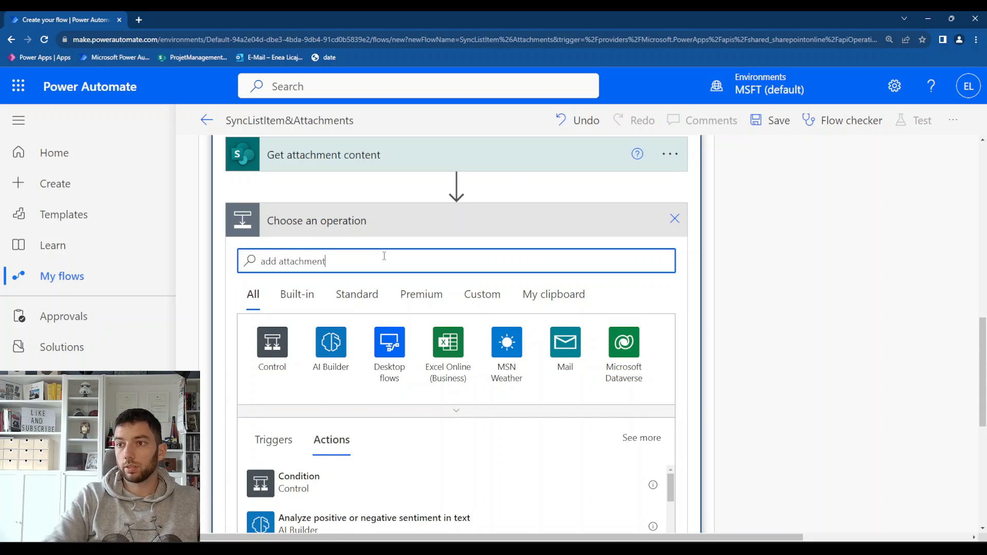
{"action": "left_click", "coordinate": [314, 429]}
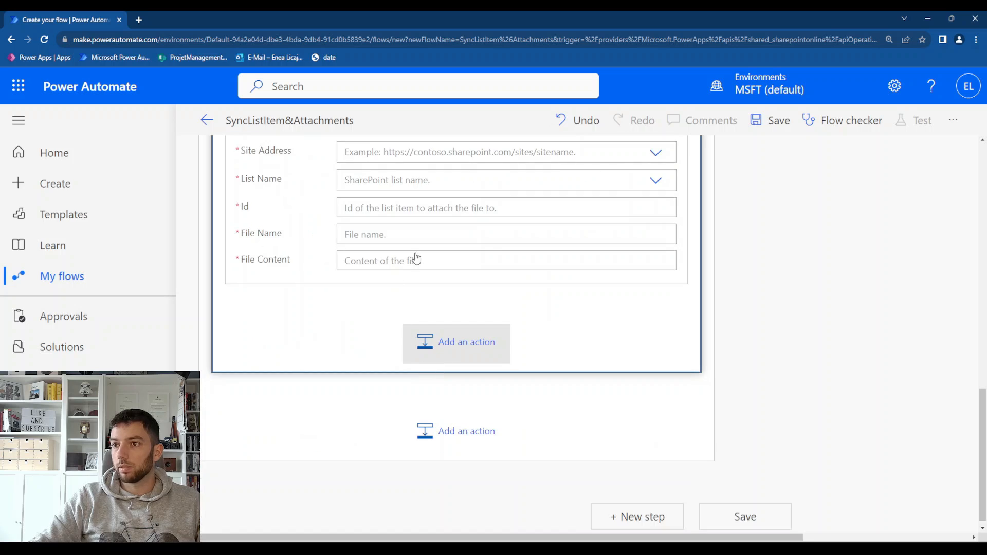
Point the Add attachment action to the ProjetManagement site and the Invoices_Child list
{"action": "scroll", "coordinate": [424, 270], "scroll_direction": "up", "scroll_amount": 3}
{"action": "left_click", "coordinate": [378, 306]}
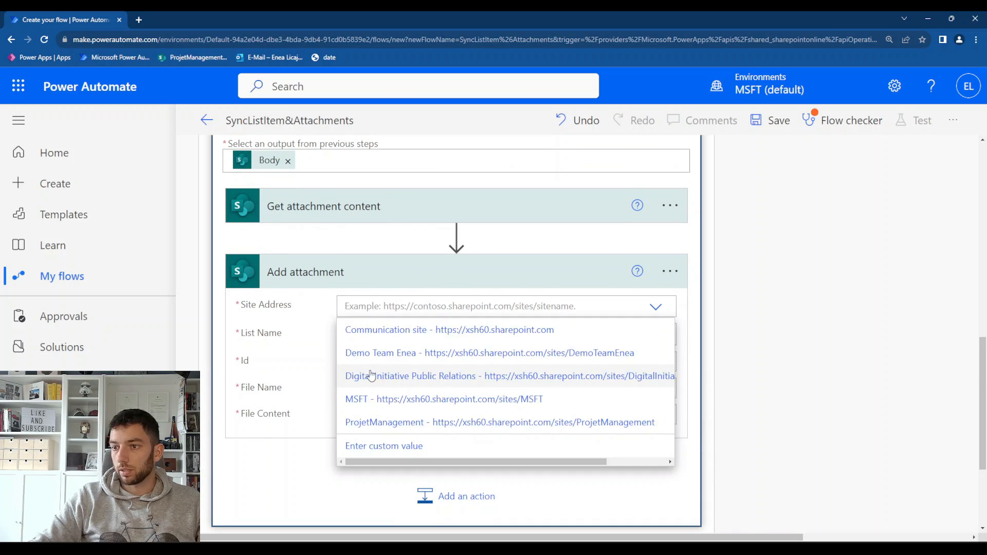
{"action": "left_click", "coordinate": [400, 422]}
{"action": "left_click", "coordinate": [667, 356]}
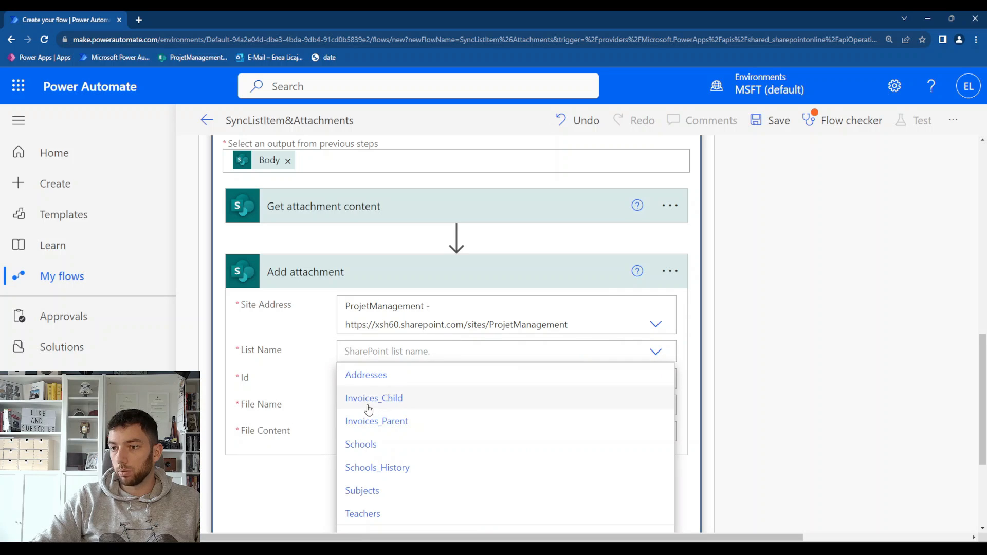
{"action": "left_click", "coordinate": [381, 398]}
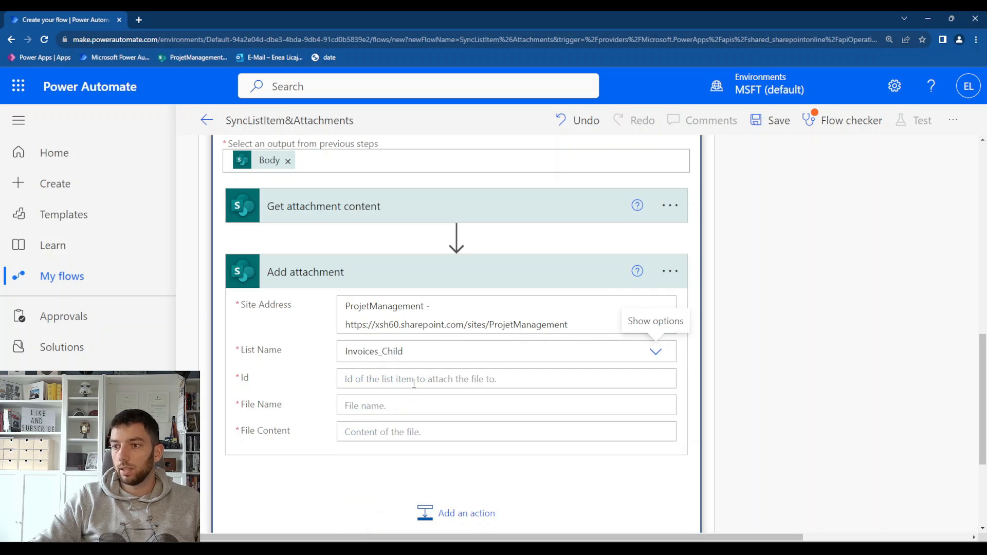
Set the Add attachment action's Id to the ID dynamic content from Create item
{"action": "left_click", "coordinate": [411, 377]}
{"action": "scroll", "coordinate": [793, 391], "scroll_direction": "down", "scroll_amount": 4}
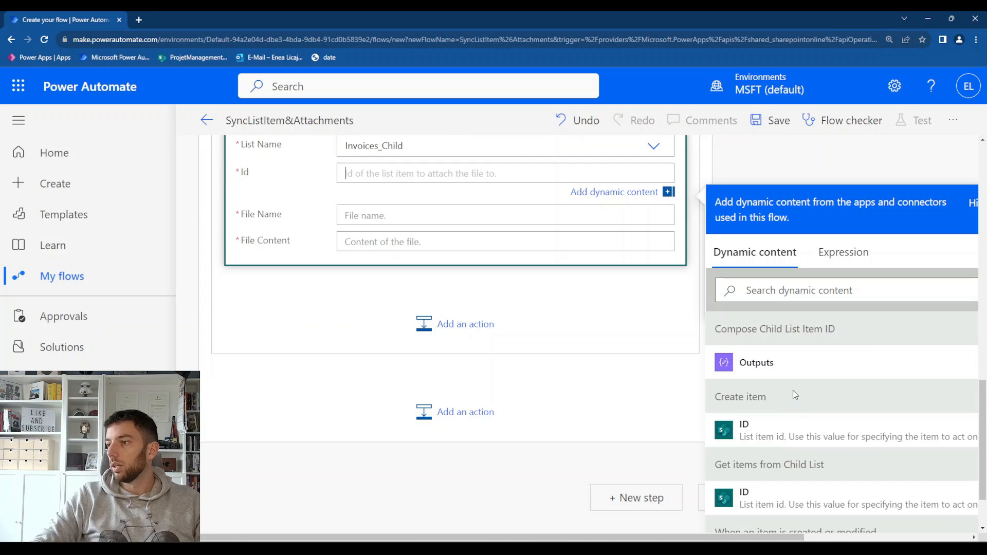
{"action": "scroll", "coordinate": [793, 390], "scroll_direction": "down", "scroll_amount": 1}
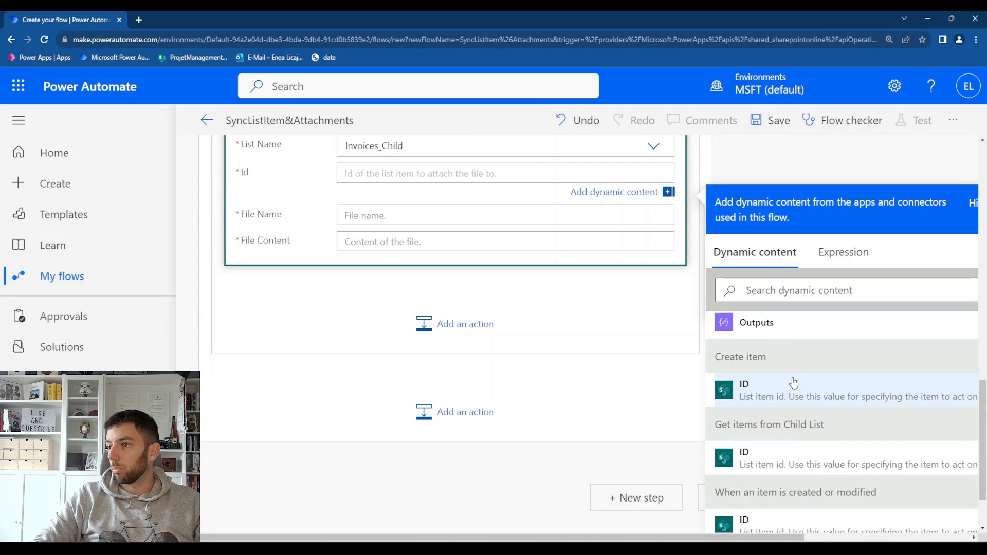
{"action": "scroll", "coordinate": [393, 249], "scroll_direction": "up", "scroll_amount": 5}
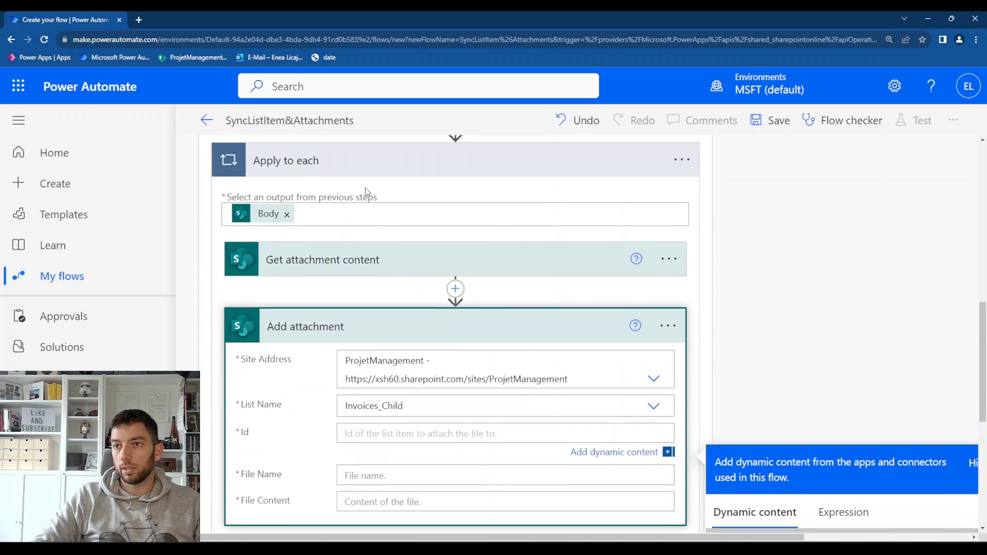
{"action": "scroll", "coordinate": [368, 221], "scroll_direction": "up", "scroll_amount": 3}
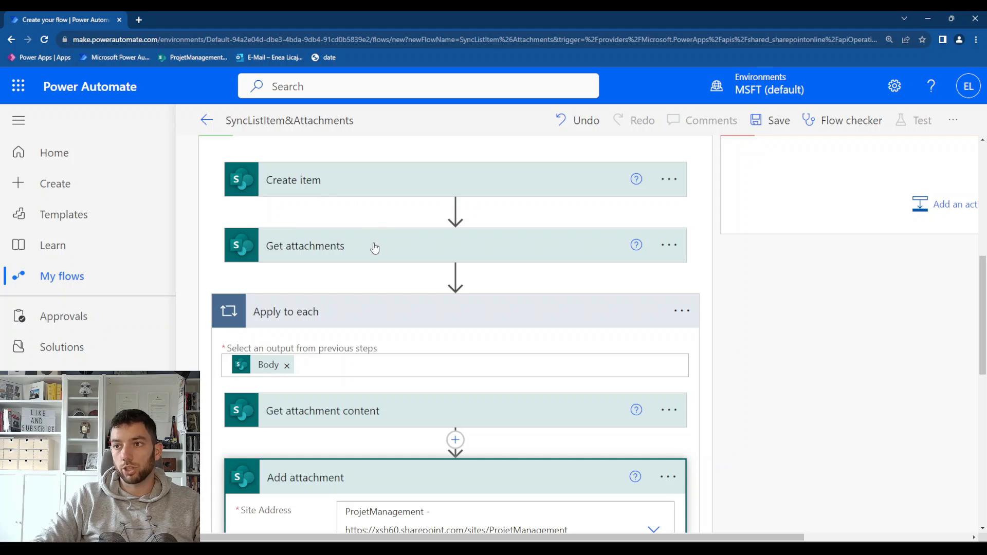
{"action": "left_click", "coordinate": [374, 186]}
{"action": "scroll", "coordinate": [406, 277], "scroll_direction": "down", "scroll_amount": 5}
{"action": "scroll", "coordinate": [410, 284], "scroll_direction": "down", "scroll_amount": 7}
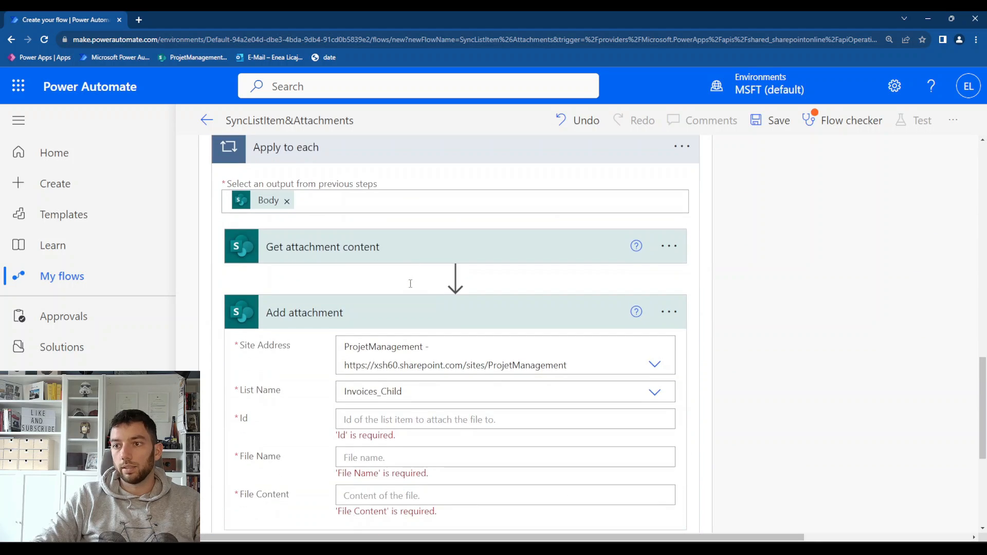
{"action": "scroll", "coordinate": [412, 288], "scroll_direction": "up", "scroll_amount": 1}
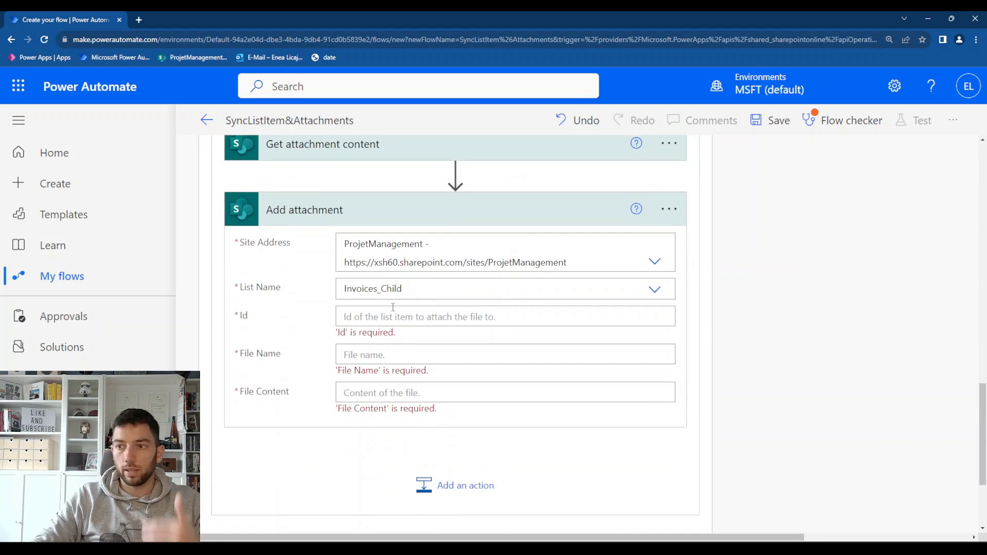
{"action": "left_click", "coordinate": [396, 318]}
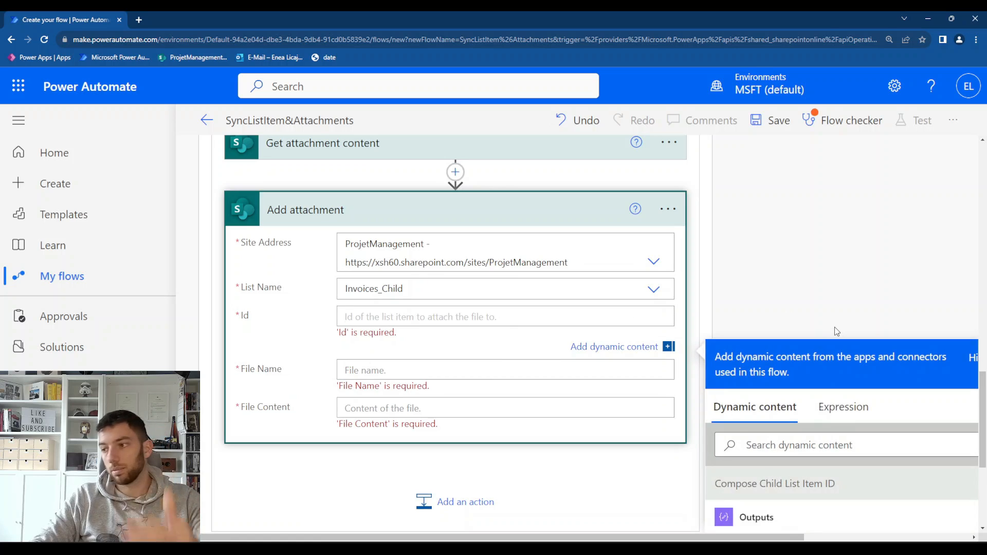
{"action": "scroll", "coordinate": [837, 331], "scroll_direction": "down", "scroll_amount": 5}
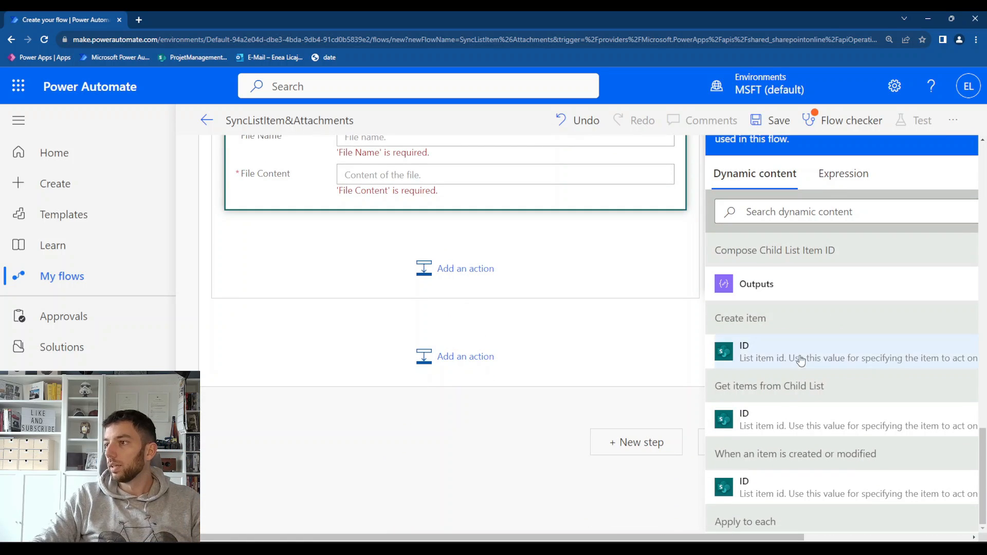
{"action": "left_click", "coordinate": [742, 352]}
{"action": "scroll", "coordinate": [456, 355], "scroll_direction": "up", "scroll_amount": 2}
{"action": "scroll", "coordinate": [456, 350], "scroll_direction": "up", "scroll_amount": 2}
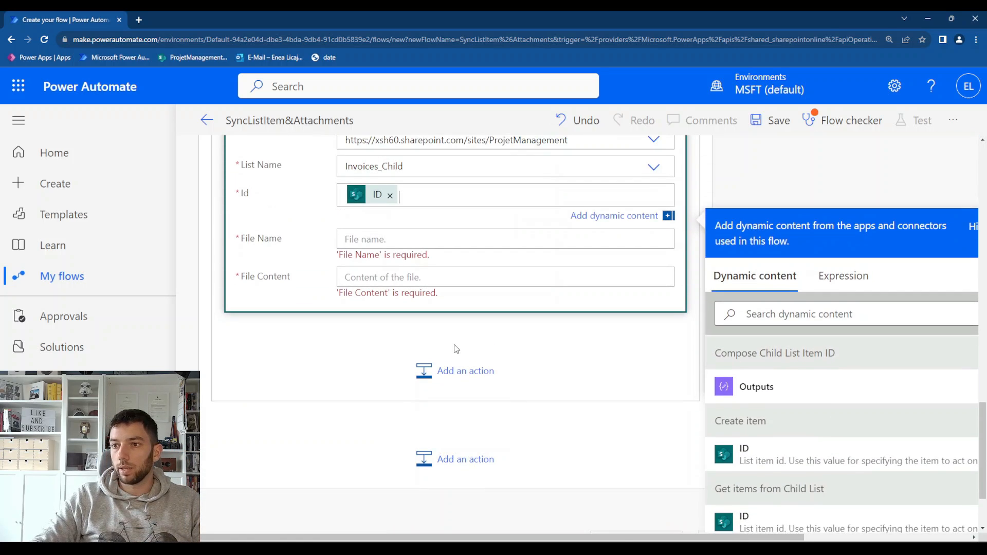
Set the Add attachment action's File Name to the DisplayName dynamic content from Get attachments
{"action": "left_click", "coordinate": [393, 345]}
{"action": "scroll", "coordinate": [843, 244], "scroll_direction": "down", "scroll_amount": 2}
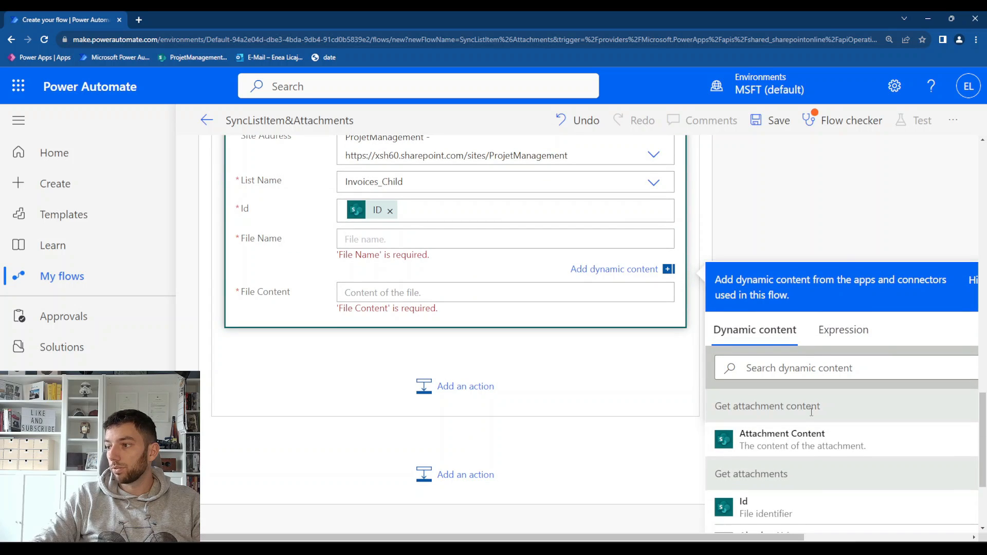
{"action": "scroll", "coordinate": [810, 416], "scroll_direction": "down", "scroll_amount": 3}
{"action": "scroll", "coordinate": [802, 448], "scroll_direction": "up", "scroll_amount": 1}
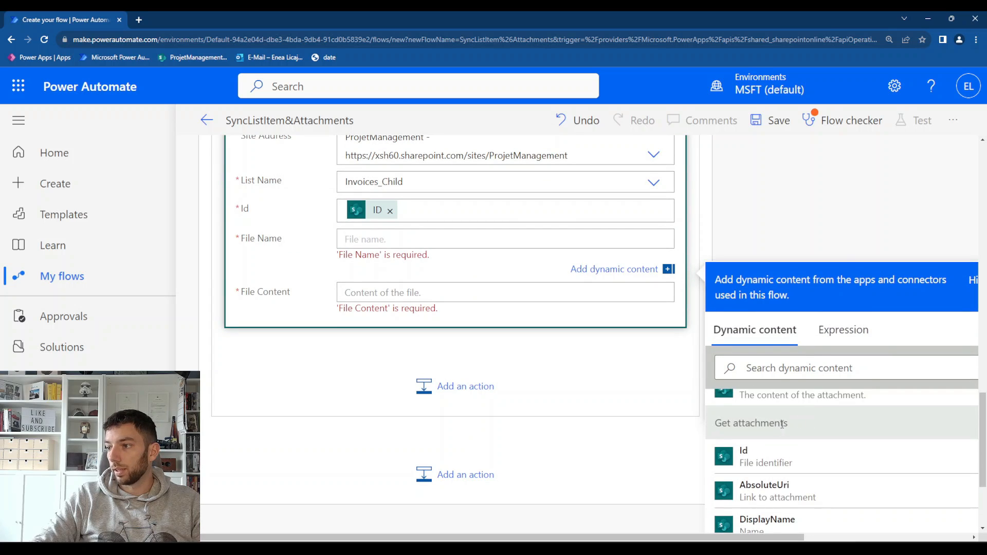
{"action": "left_click", "coordinate": [779, 522]}
Set the Add attachment action's File Content to the Attachment Content dynamic content from Get attachment content
{"action": "scroll", "coordinate": [532, 257], "scroll_direction": "up", "scroll_amount": 3}
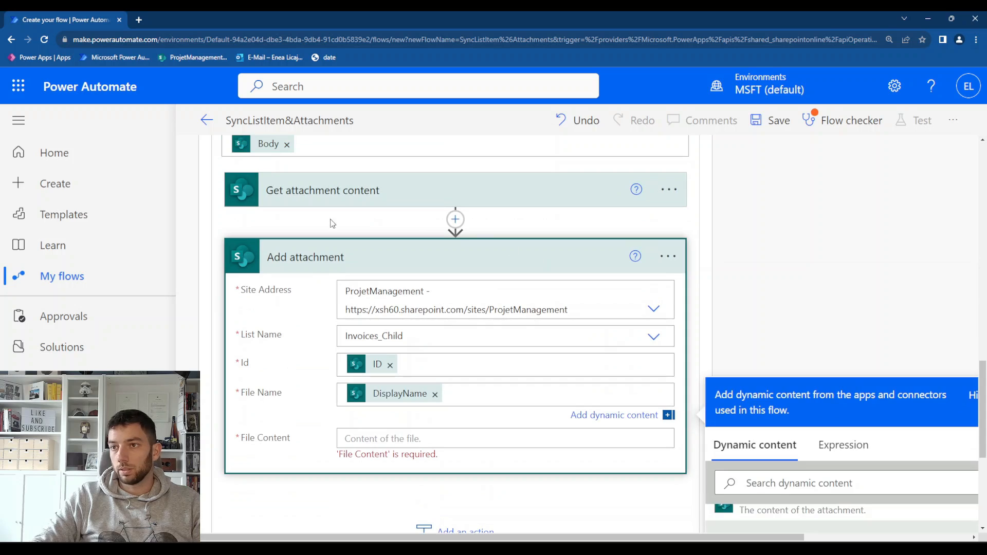
{"action": "scroll", "coordinate": [318, 247], "scroll_direction": "up", "scroll_amount": 5}
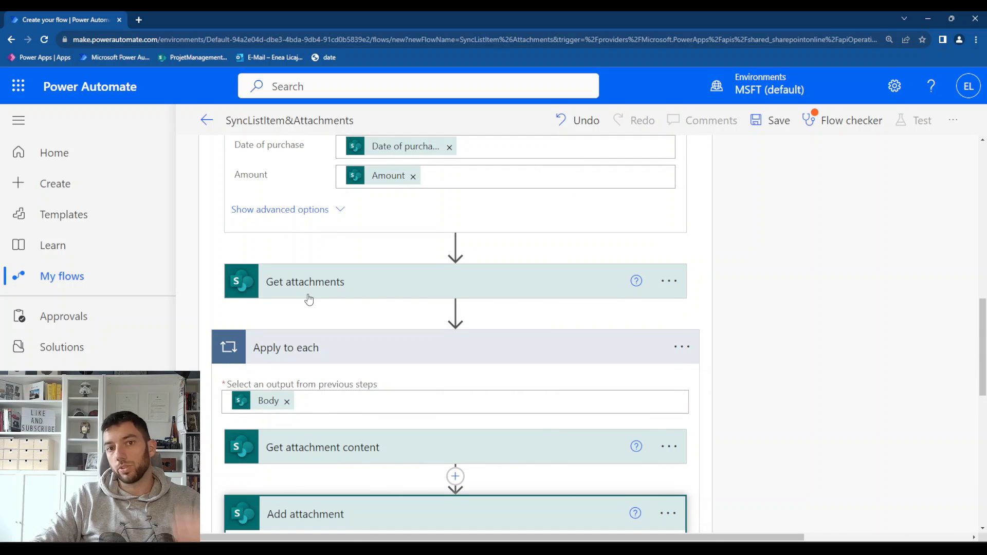
{"action": "scroll", "coordinate": [308, 299], "scroll_direction": "down", "scroll_amount": 4}
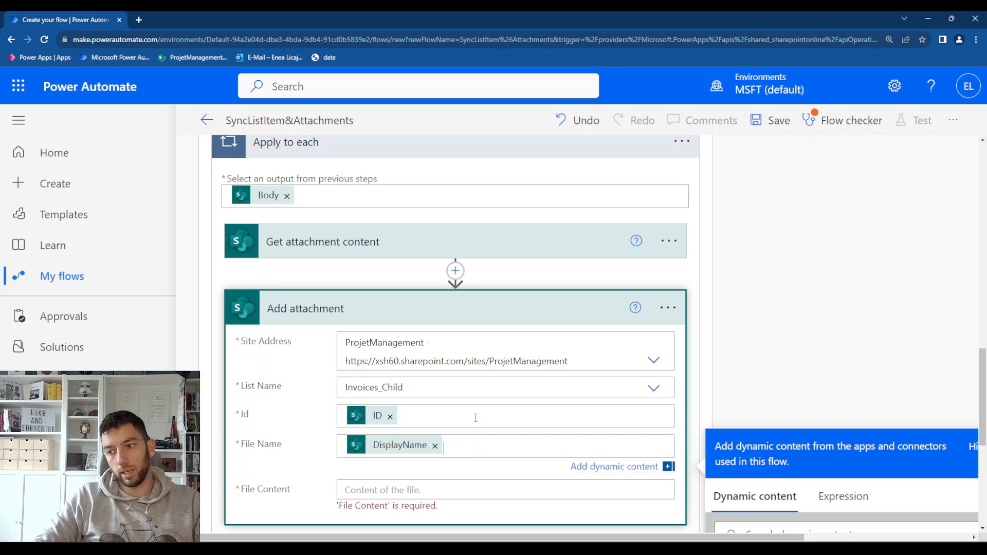
{"action": "scroll", "coordinate": [333, 394], "scroll_direction": "down", "scroll_amount": 2}
{"action": "left_click", "coordinate": [333, 394]}
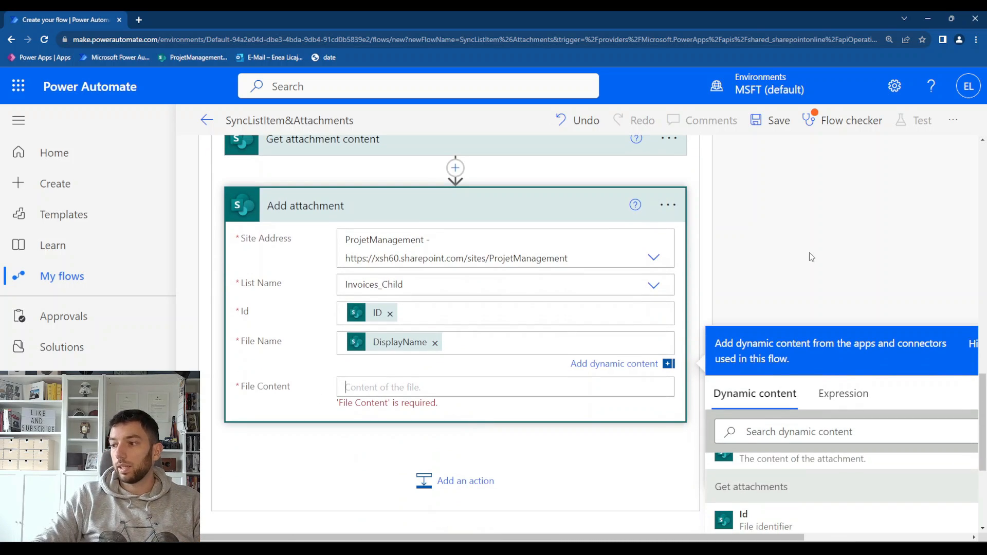
{"action": "scroll", "coordinate": [807, 251], "scroll_direction": "down", "scroll_amount": 2}
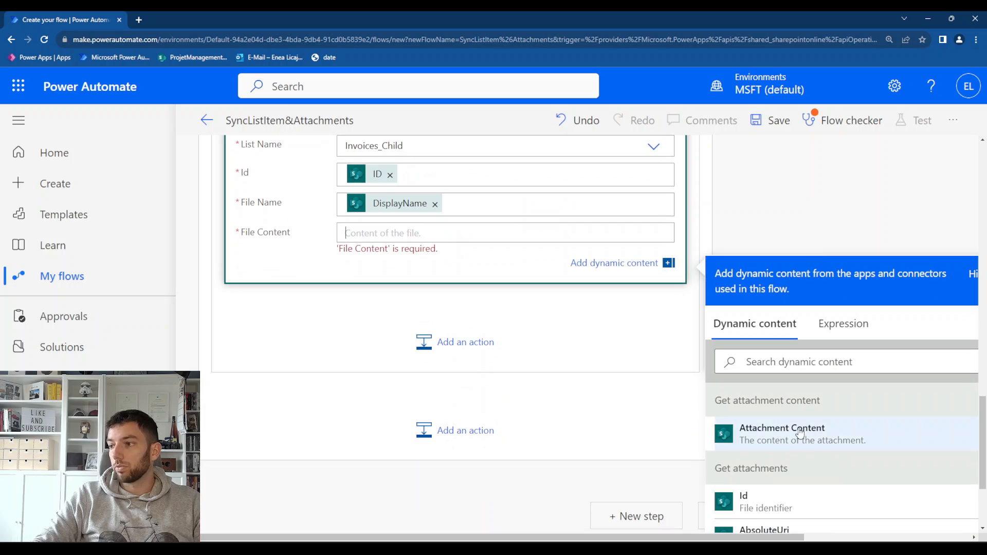
{"action": "left_click", "coordinate": [809, 438]}
Add a SharePoint Update item action to the condition's If no branch, searching for "update item"
{"action": "scroll", "coordinate": [425, 283], "scroll_direction": "up", "scroll_amount": 5}
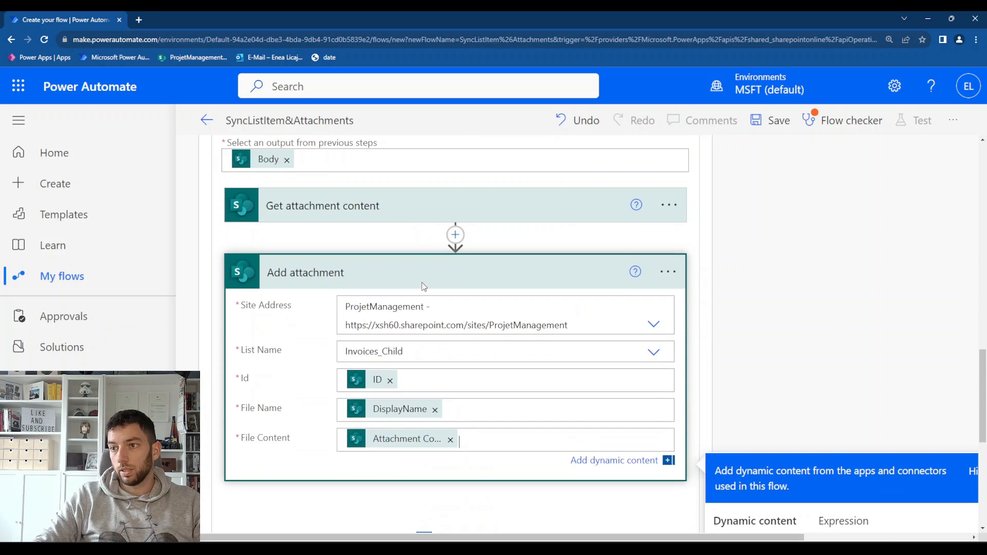
{"action": "scroll", "coordinate": [329, 268], "scroll_direction": "up", "scroll_amount": 4}
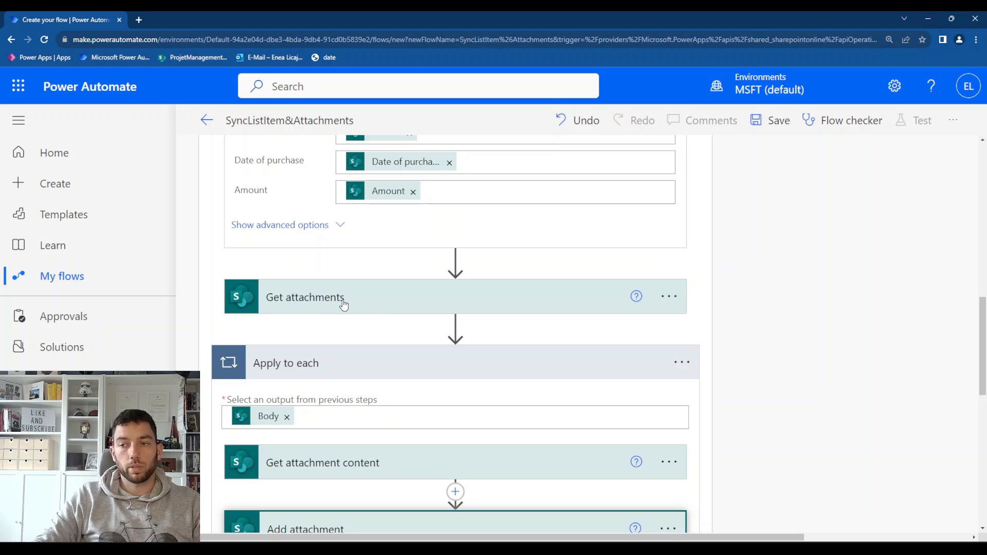
{"action": "scroll", "coordinate": [341, 303], "scroll_direction": "down", "scroll_amount": 4}
{"action": "scroll", "coordinate": [714, 344], "scroll_direction": "up", "scroll_amount": 11}
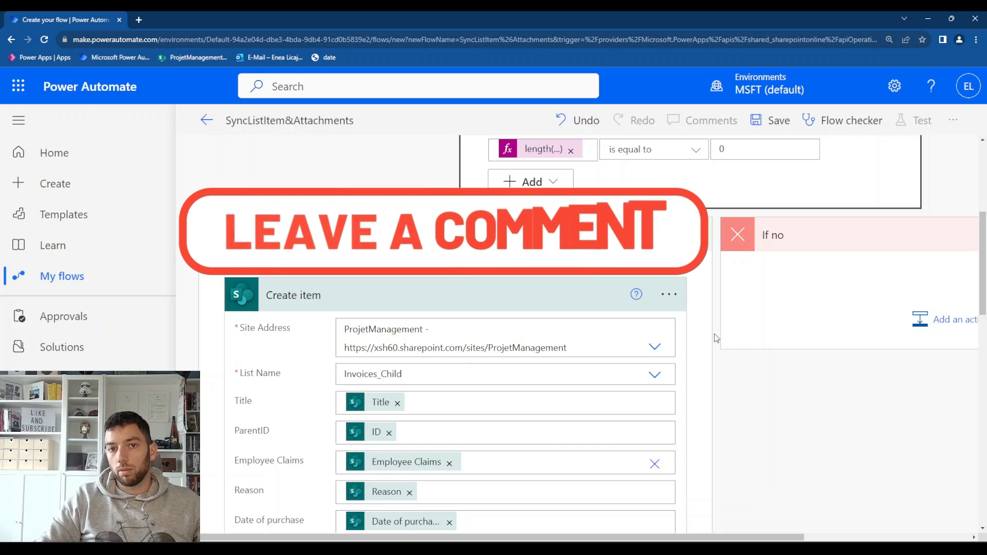
{"action": "scroll", "coordinate": [716, 338], "scroll_direction": "right", "scroll_amount": 5}
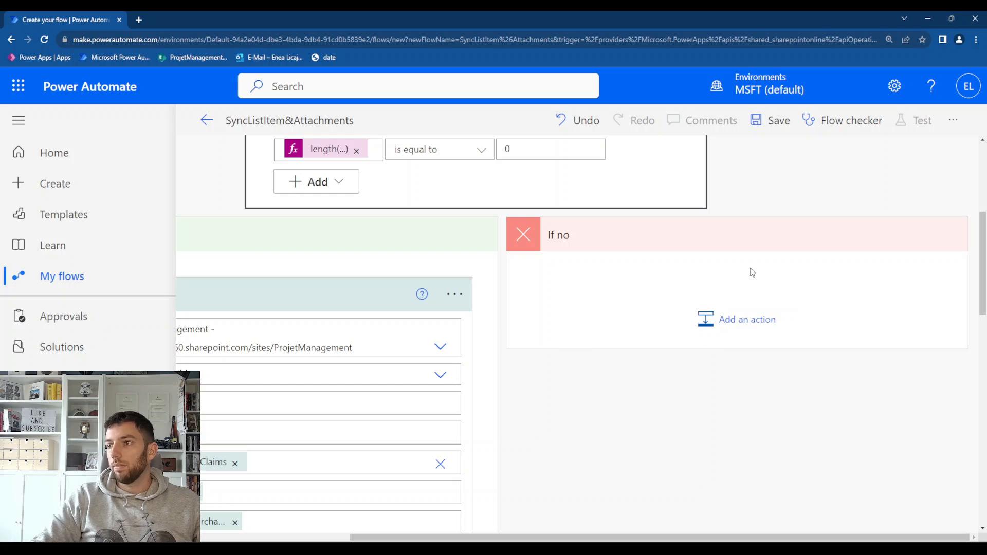
{"action": "scroll", "coordinate": [674, 266], "scroll_direction": "up", "scroll_amount": 2}
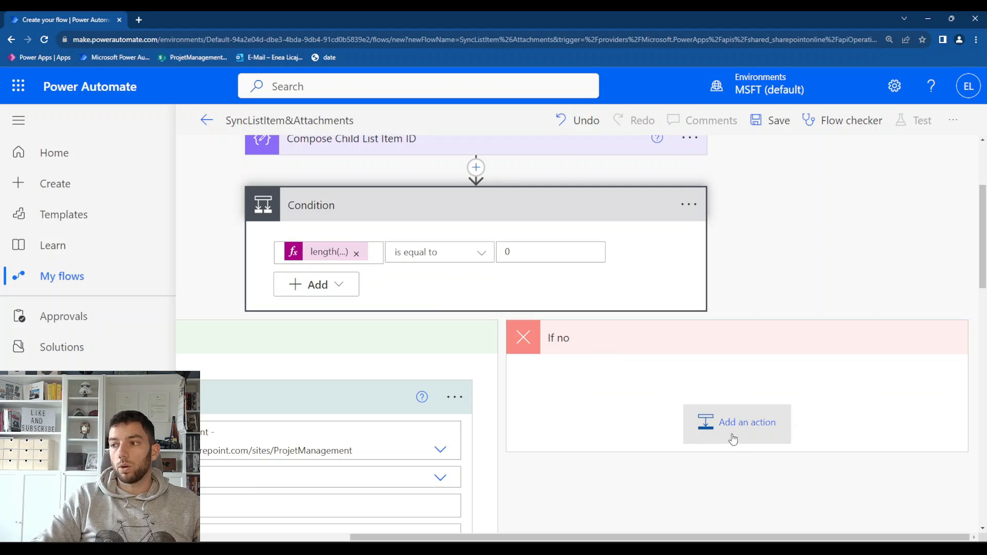
{"action": "left_click", "coordinate": [734, 410]}
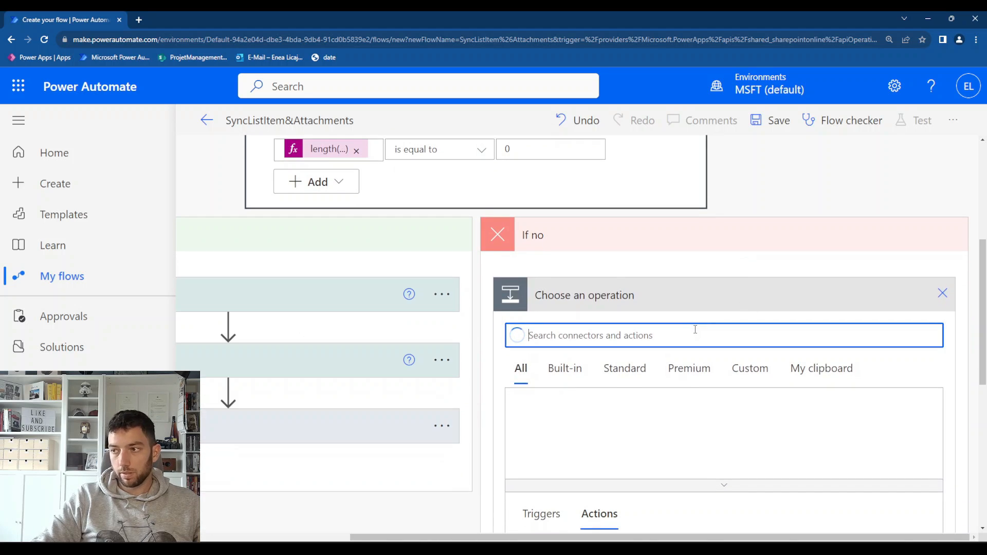
{"action": "type", "text": "upa"}
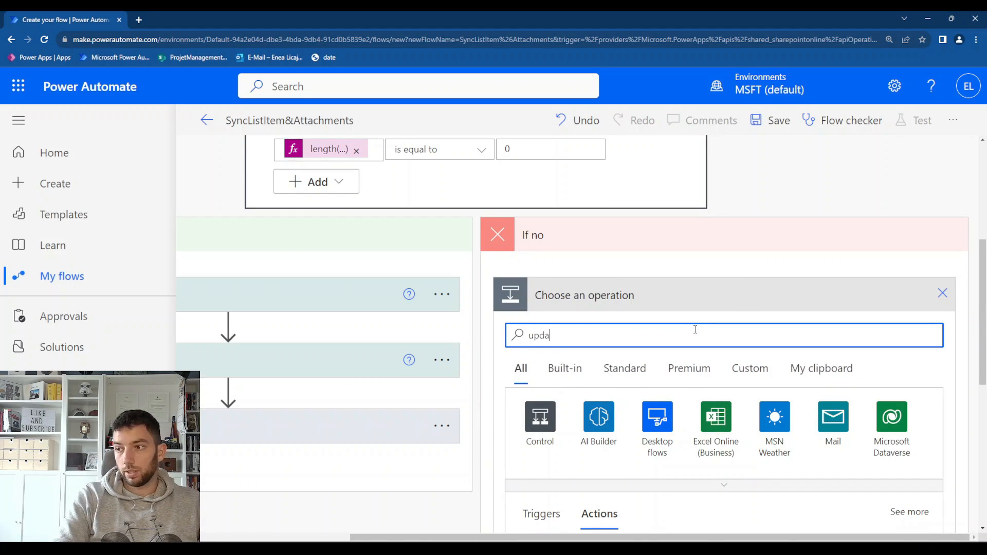
{"action": "type", "text": "te item"}
Point the Update item action to the ProjetManagement site's Invoices_Child list and set its Id to the Compose Child List Item ID Outputs
{"action": "left_click", "coordinate": [663, 250]}
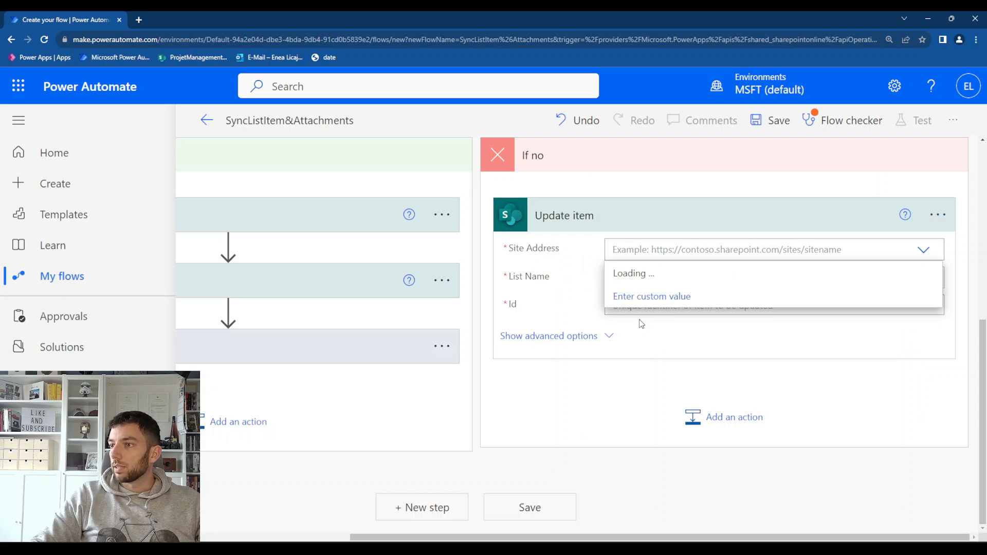
{"action": "left_click", "coordinate": [639, 365]}
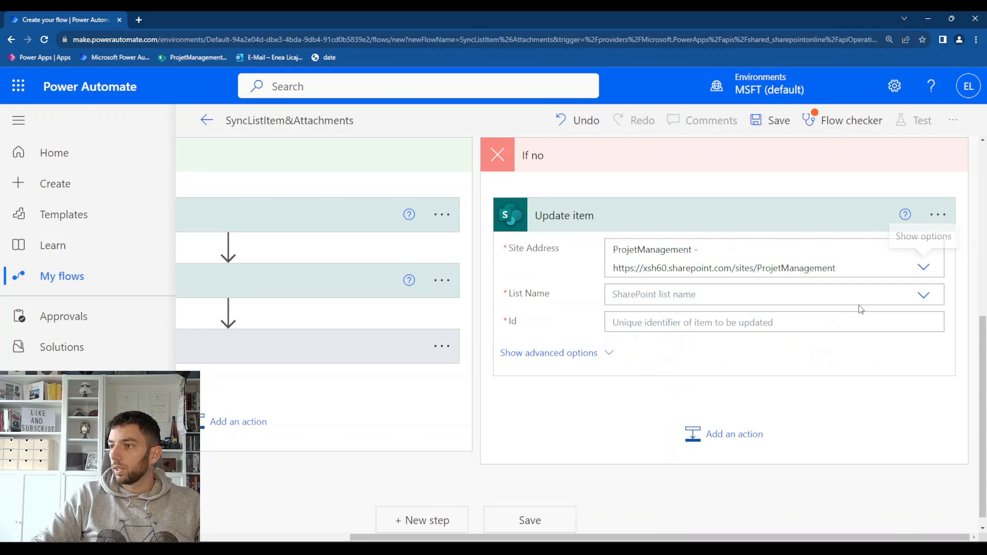
{"action": "left_click", "coordinate": [924, 302]}
{"action": "left_click", "coordinate": [623, 373]}
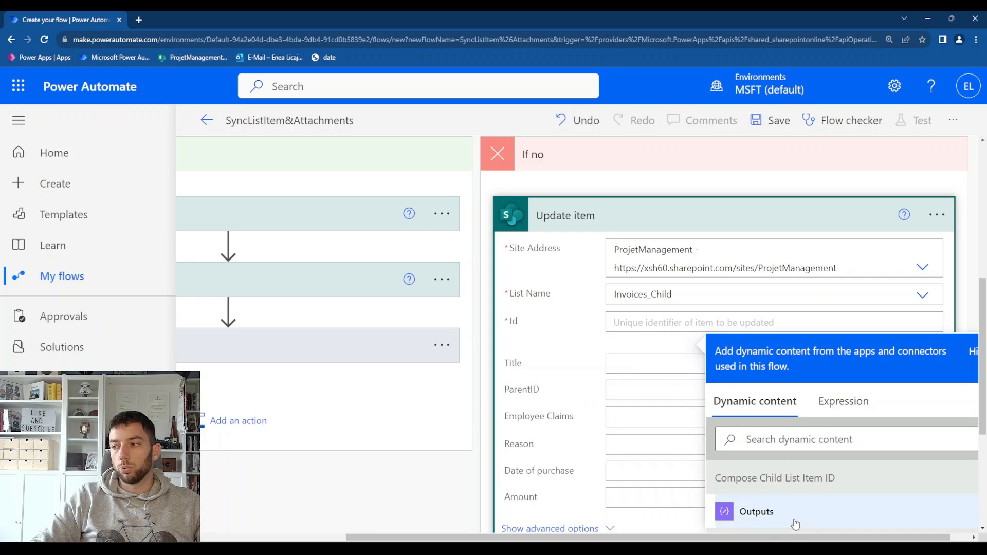
{"action": "scroll", "coordinate": [794, 523], "scroll_direction": "down", "scroll_amount": 1}
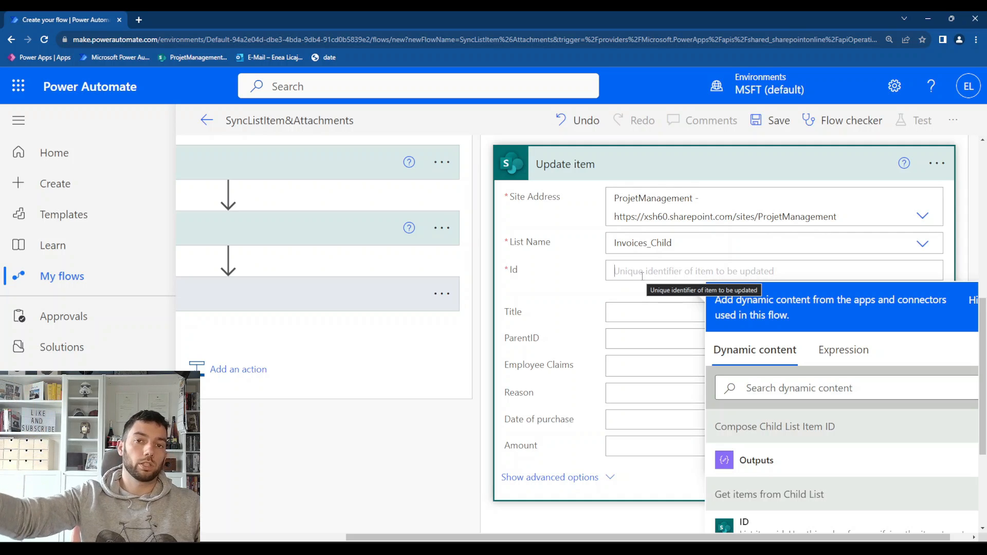
{"action": "left_click", "coordinate": [748, 462]}
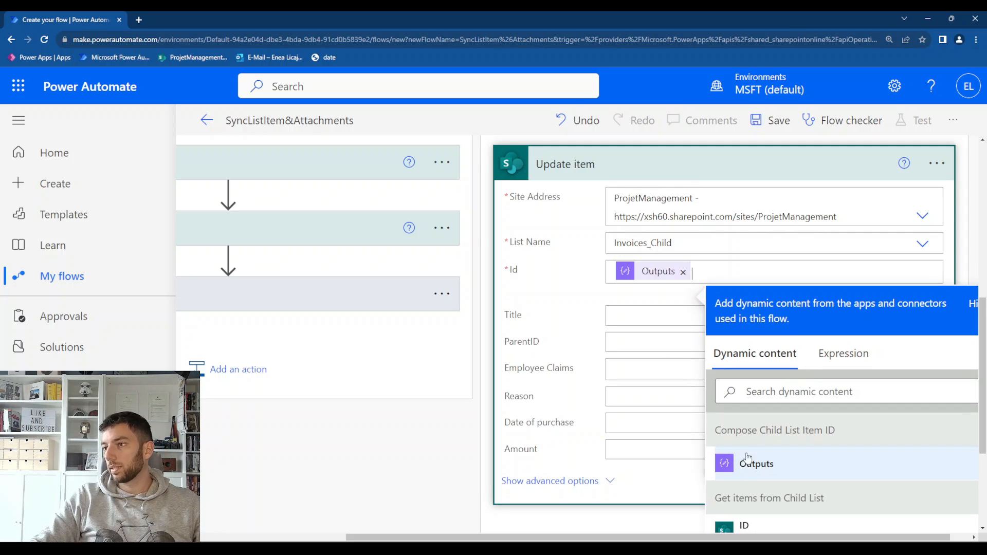
Set the Update item action's Title to the Title dynamic content from When an item is created or modified
{"action": "scroll", "coordinate": [827, 392], "scroll_direction": "down", "scroll_amount": 1}
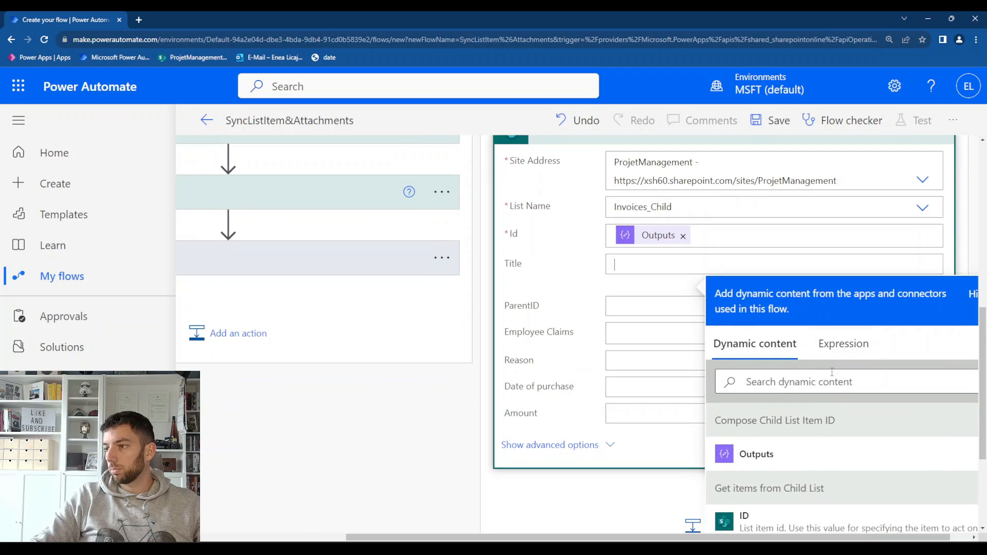
{"action": "left_click", "coordinate": [843, 341]}
{"action": "left_click", "coordinate": [749, 360]}
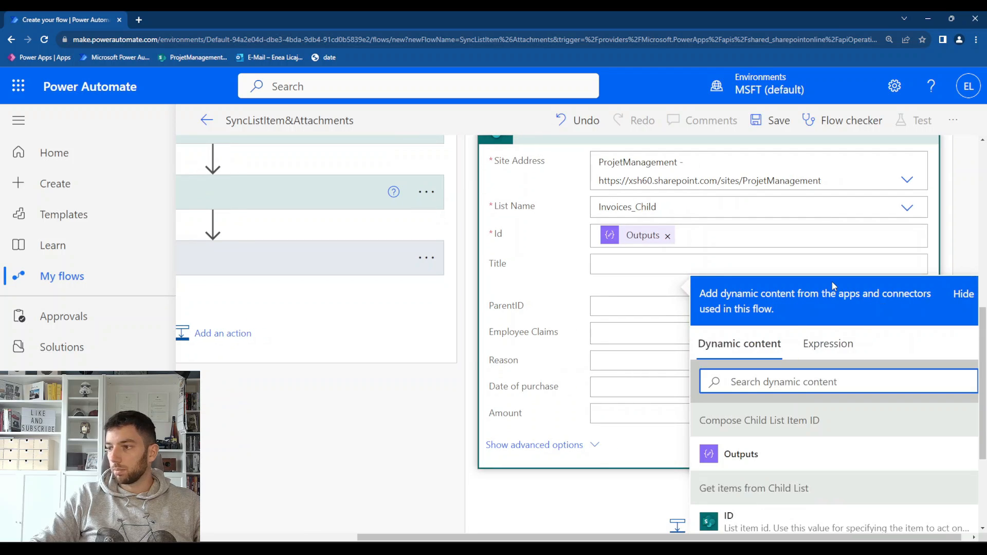
{"action": "type", "text": "title"}
{"action": "scroll", "coordinate": [867, 477], "scroll_direction": "down", "scroll_amount": 1}
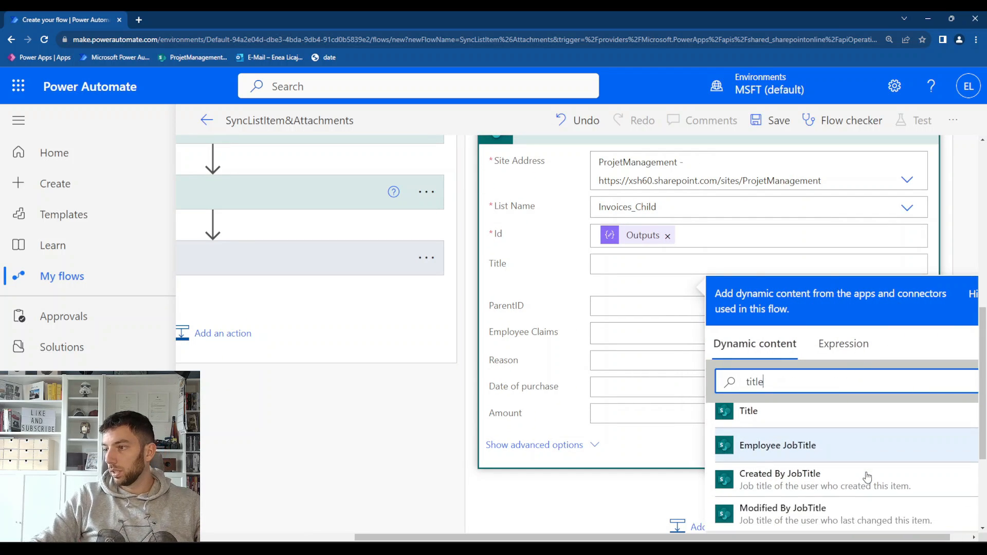
{"action": "scroll", "coordinate": [760, 383], "scroll_direction": "down", "scroll_amount": 3}
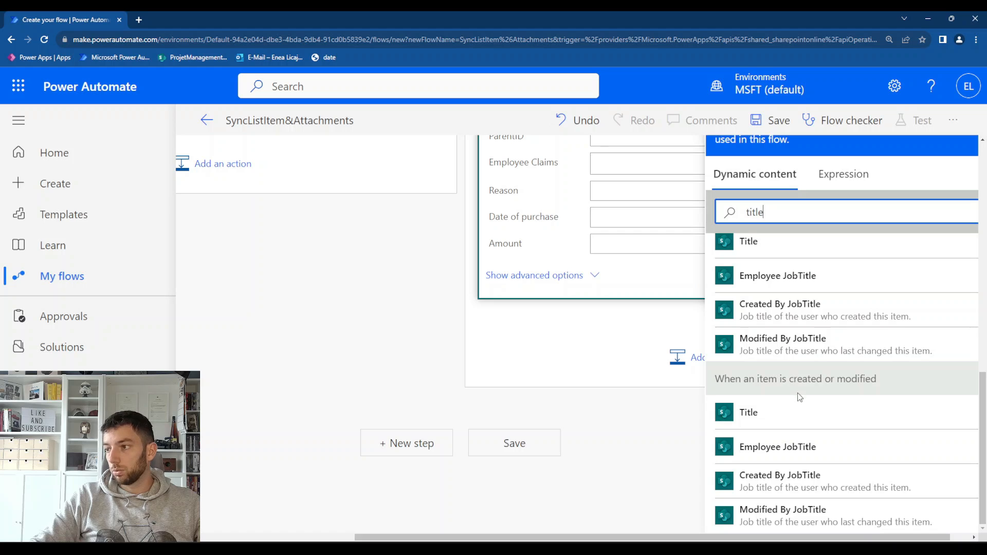
{"action": "scroll", "coordinate": [664, 229], "scroll_direction": "up", "scroll_amount": 1}
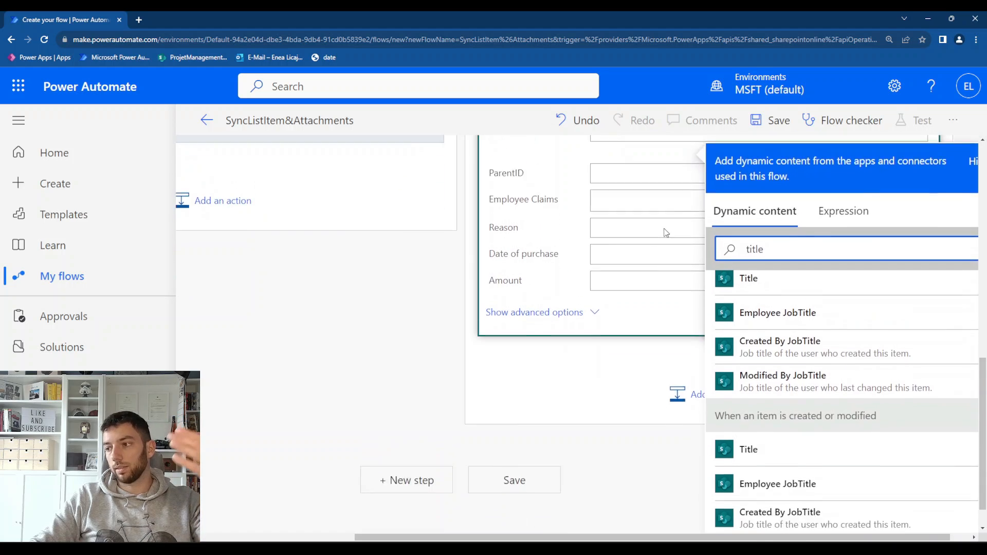
{"action": "scroll", "coordinate": [665, 233], "scroll_direction": "down", "scroll_amount": 1}
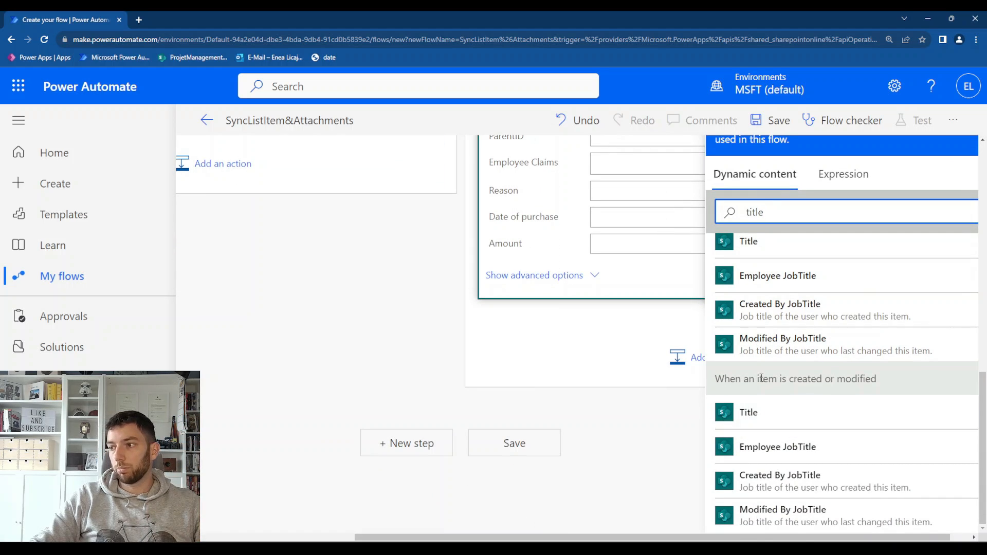
{"action": "left_click_drag", "start_coordinate": [730, 379], "coordinate": [875, 394]}
{"action": "left_click", "coordinate": [826, 412]}
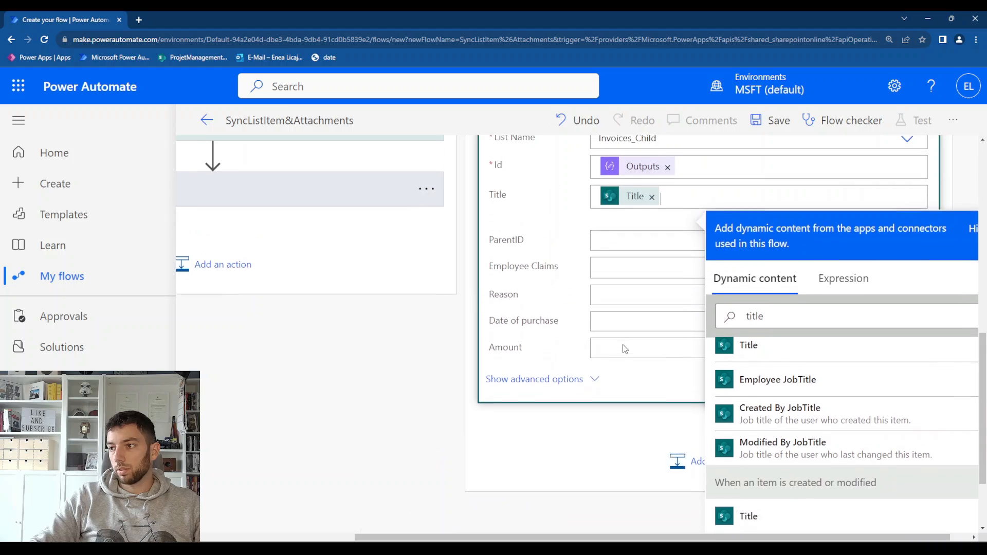
Set the Update item action's ParentID to the ID dynamic content from When an item is created or modified
{"action": "left_click", "coordinate": [787, 360]}
{"action": "type", "text": "id"}
{"action": "scroll", "coordinate": [790, 383], "scroll_direction": "down", "scroll_amount": 3}
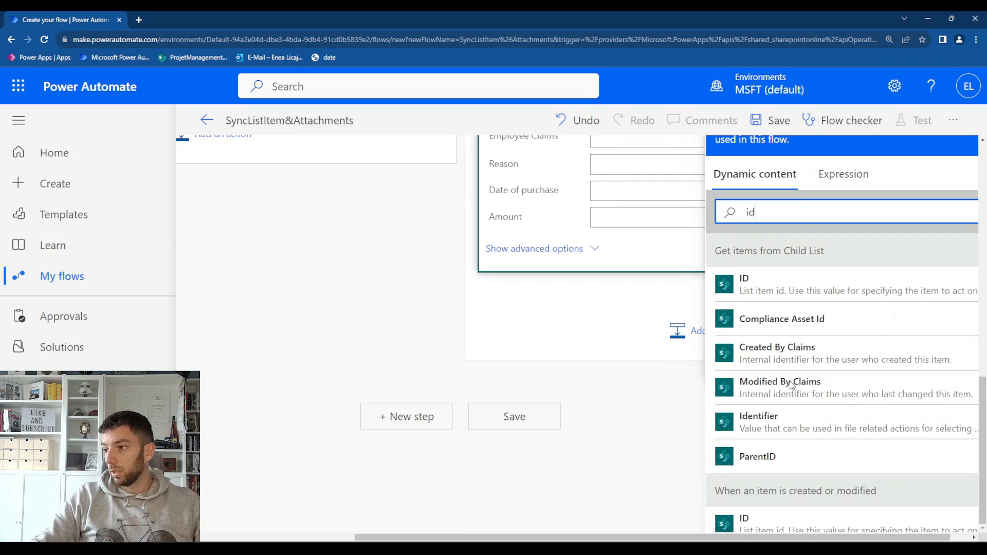
{"action": "left_click", "coordinate": [766, 486]}
Set the Update item action's Employee Claims to the Employee Claims dynamic content as a custom value
{"action": "left_click", "coordinate": [653, 244]}
{"action": "left_click", "coordinate": [664, 382]}
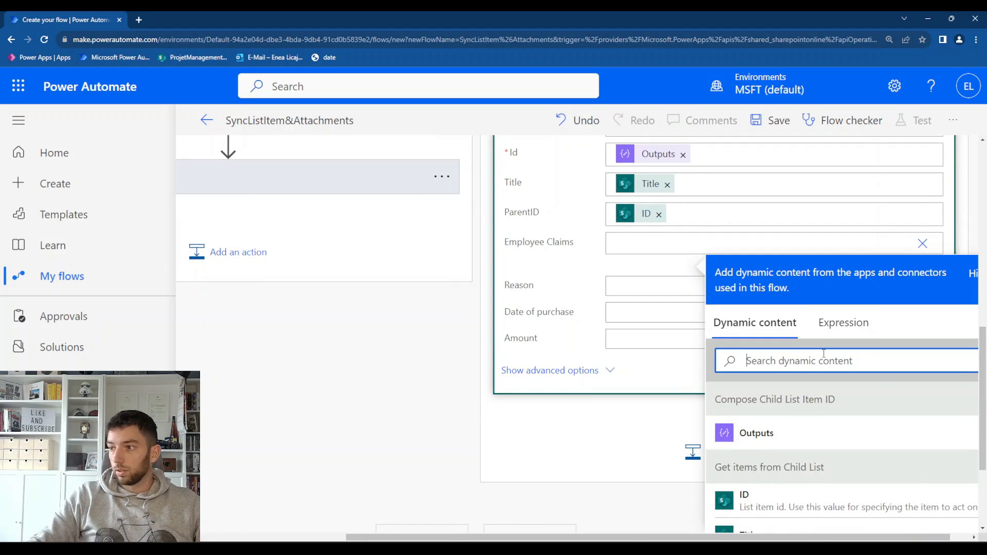
{"action": "type", "text": "employee"}
{"action": "scroll", "coordinate": [867, 449], "scroll_direction": "down", "scroll_amount": 3}
{"action": "left_click", "coordinate": [866, 452]}
Set the Update item action's Reason to the Reason dynamic content
{"action": "left_click", "coordinate": [628, 288]}
{"action": "left_click", "coordinate": [778, 405]}
{"action": "type", "text": "reason"}
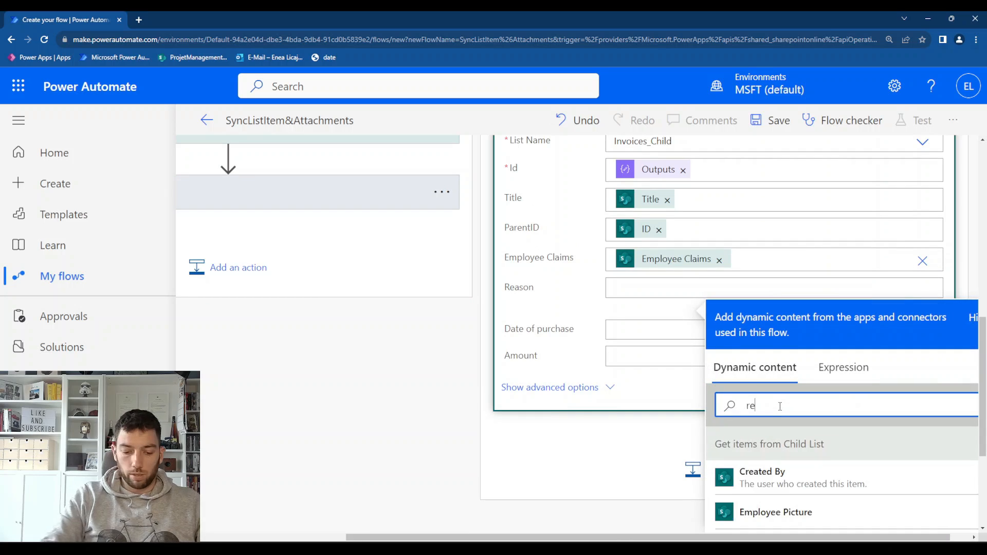
{"action": "scroll", "coordinate": [797, 386], "scroll_direction": "down", "scroll_amount": 4}
{"action": "left_click", "coordinate": [792, 354]}
Set the Update item action's Date of purchase to the Date of purchase dynamic content from When an item is created or modified
{"action": "scroll", "coordinate": [663, 257], "scroll_direction": "up", "scroll_amount": 2}
{"action": "left_click", "coordinate": [653, 243]}
{"action": "left_click", "coordinate": [806, 363]}
{"action": "type", "text": "date"}
{"action": "left_click", "coordinate": [794, 494]}
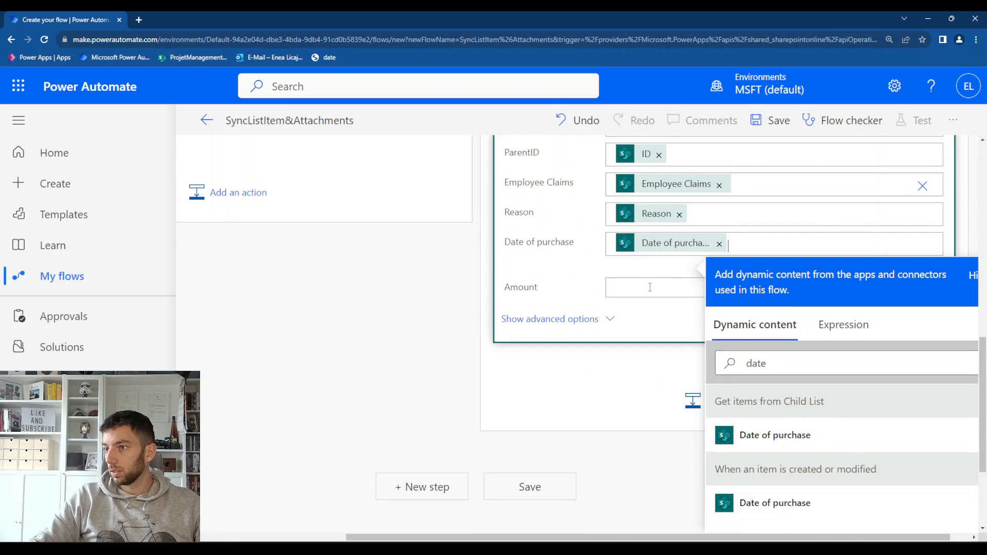
Set the Update item action's Amount to the Amount dynamic content from When an item is created or modified
{"action": "left_click", "coordinate": [650, 286]}
{"action": "left_click", "coordinate": [793, 405]}
{"action": "type", "text": "amount"}
{"action": "scroll", "coordinate": [819, 466], "scroll_direction": "down", "scroll_amount": 2}
{"action": "left_click", "coordinate": [817, 447]}
{"action": "scroll", "coordinate": [569, 375], "scroll_direction": "up", "scroll_amount": 5}
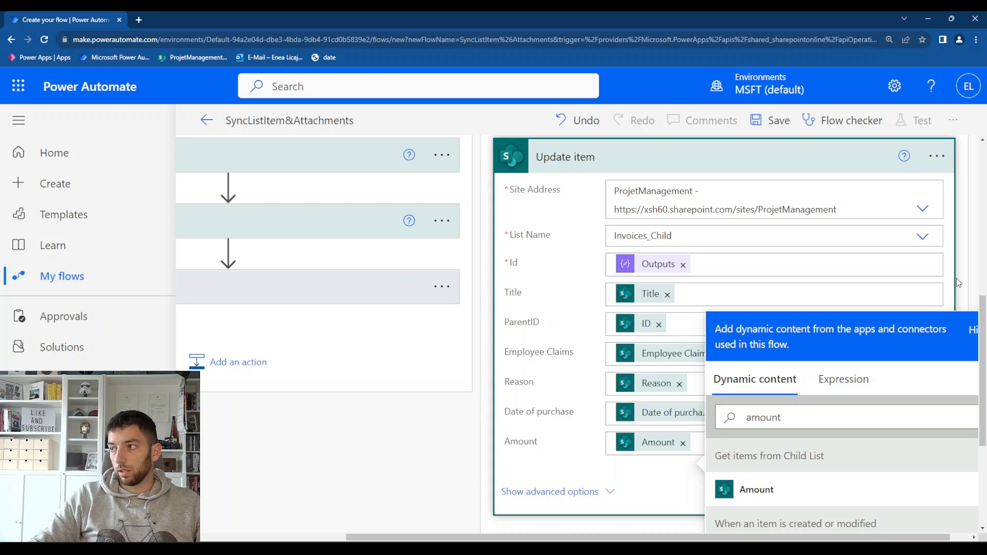
{"action": "left_click", "coordinate": [956, 279]}
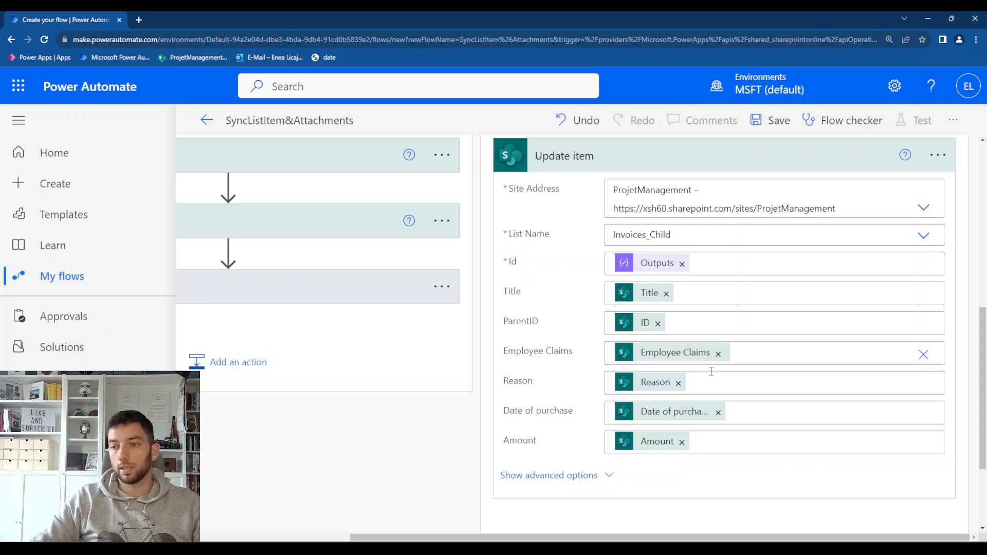
Collapse the Update item action and add a SharePoint Get attachments action below it in the If no branch
{"action": "left_click", "coordinate": [718, 156]}
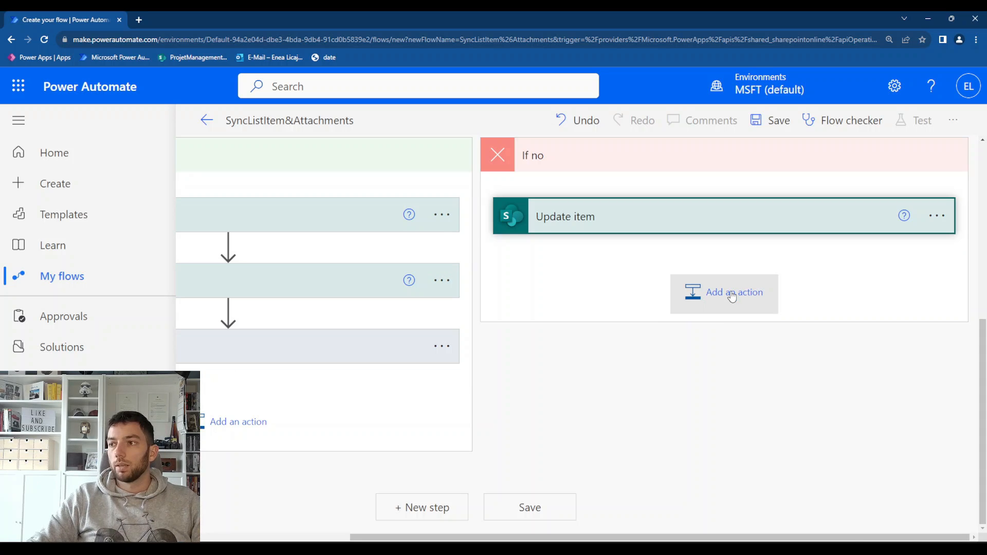
{"action": "left_click", "coordinate": [732, 296]}
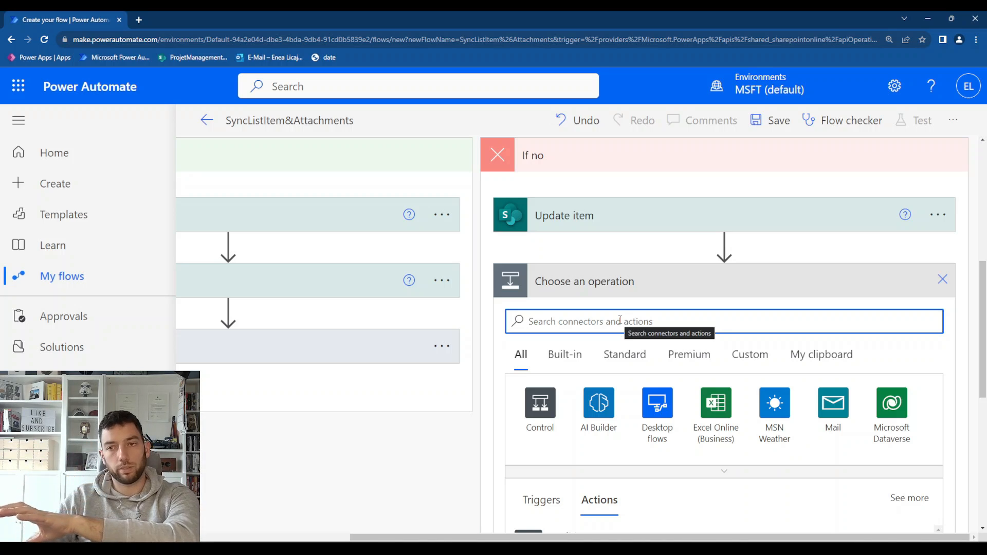
{"action": "scroll", "coordinate": [293, 269], "scroll_direction": "left", "scroll_amount": 4}
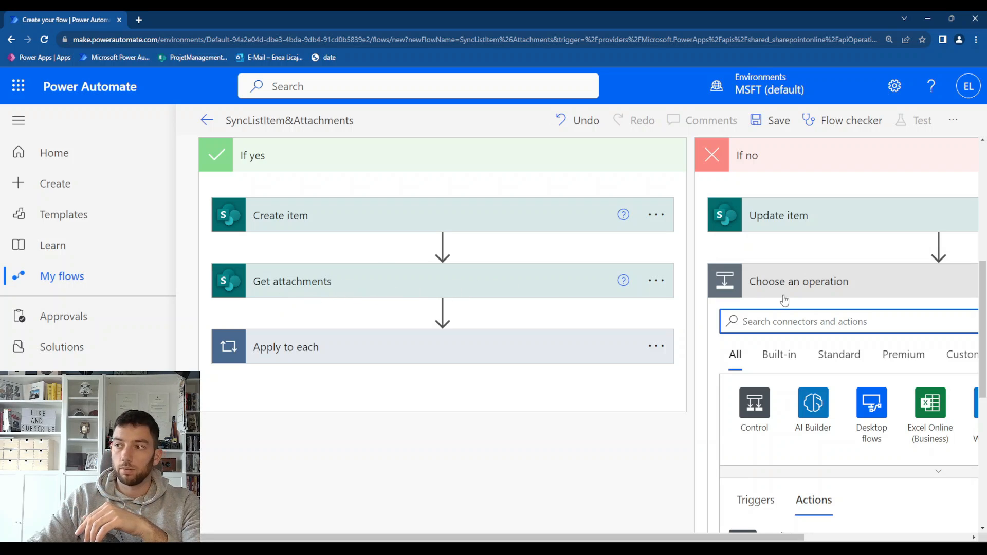
{"action": "scroll", "coordinate": [794, 313], "scroll_direction": "right", "scroll_amount": 4}
{"action": "type", "text": "get "}
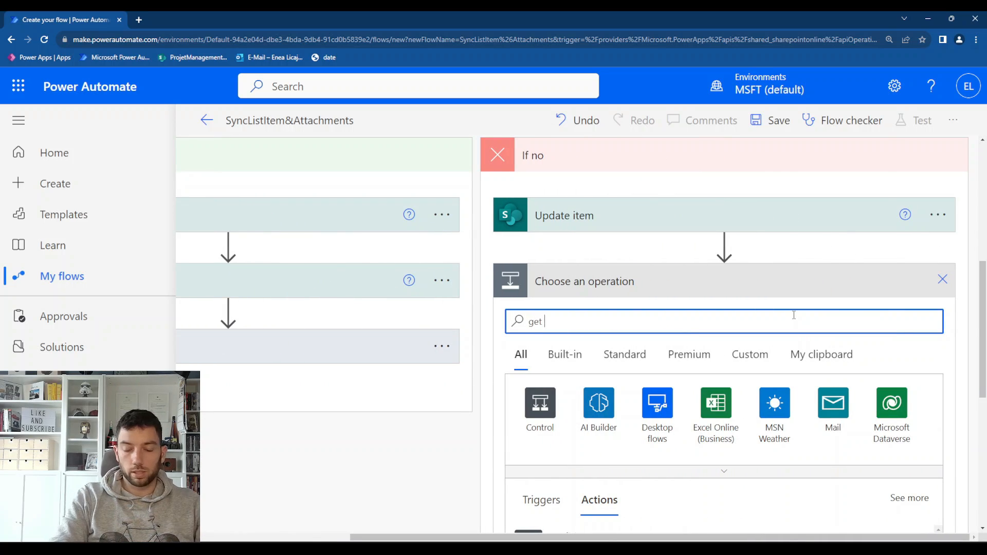
{"action": "type", "text": "attachme"}
{"action": "type", "text": "nts"}
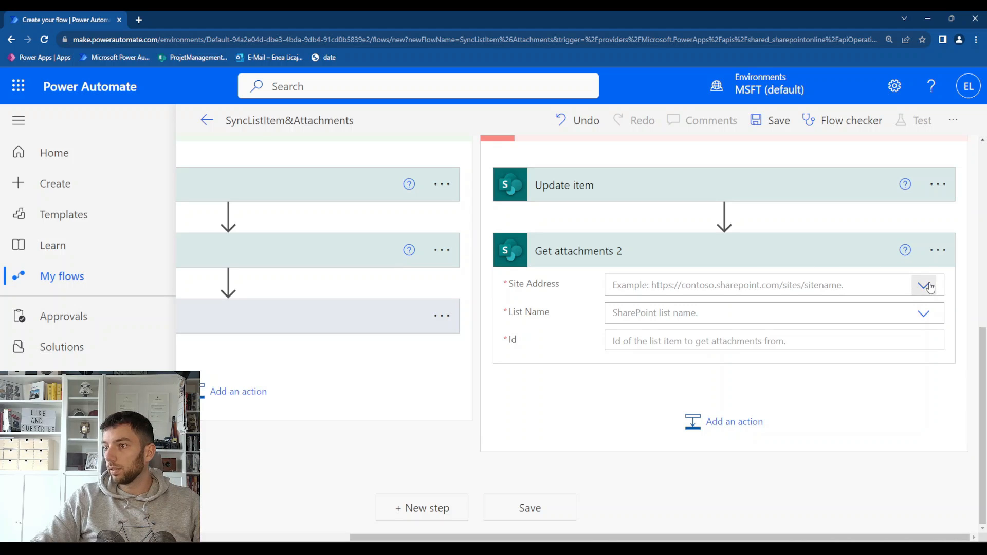
Point Get attachments 2 to the ProjetManagement site's Invoices_Parent list and set its Id to the ID from When an item is created or modified
{"action": "left_click", "coordinate": [928, 287]}
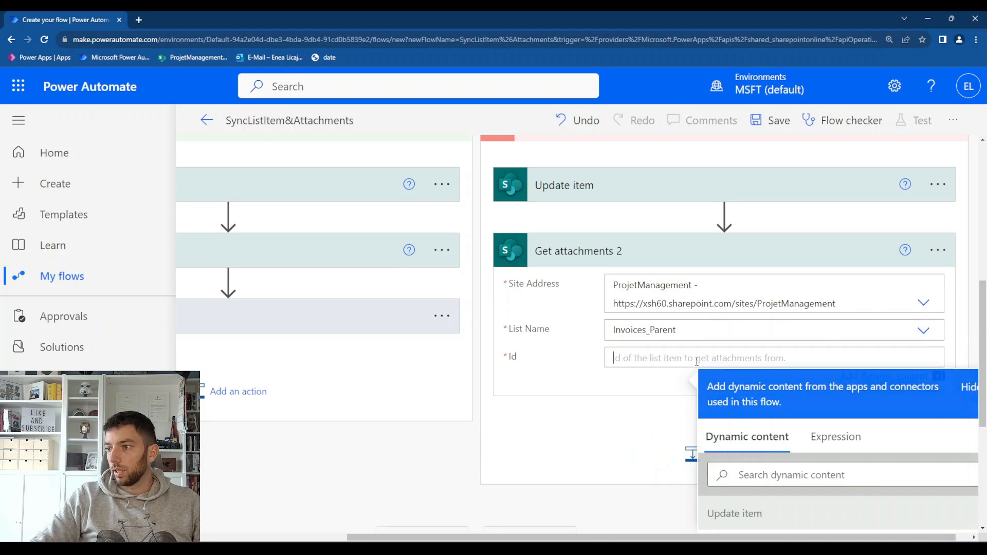
{"action": "scroll", "coordinate": [776, 399], "scroll_direction": "down", "scroll_amount": 10}
{"action": "type", "text": "id"}
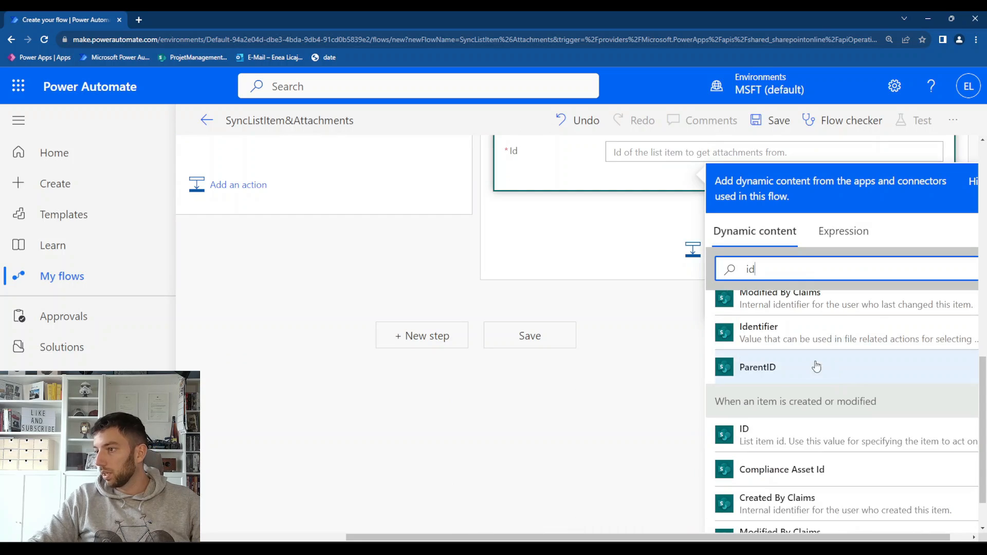
{"action": "left_click", "coordinate": [851, 436]}
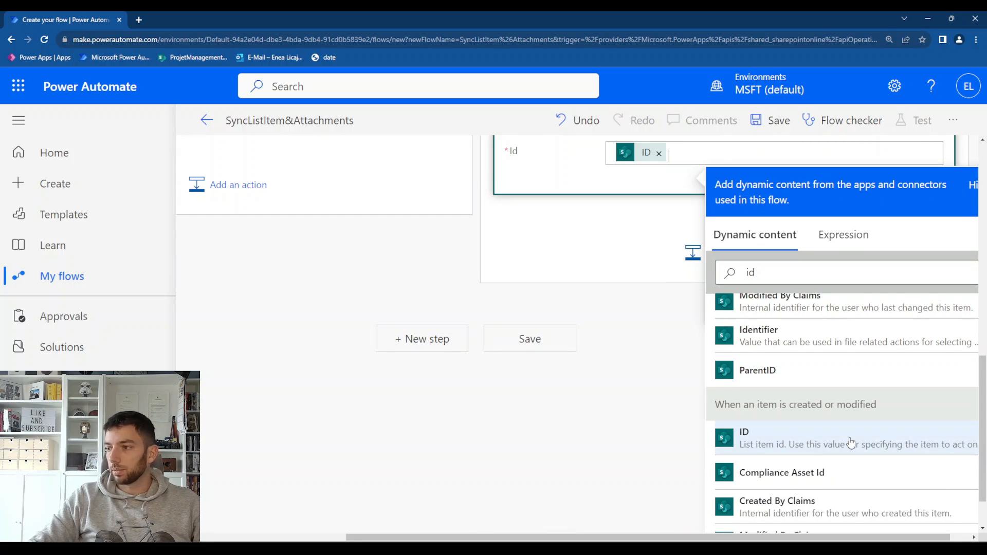
{"action": "scroll", "coordinate": [630, 385], "scroll_direction": "up", "scroll_amount": 4}
{"action": "left_click", "coordinate": [648, 409]}
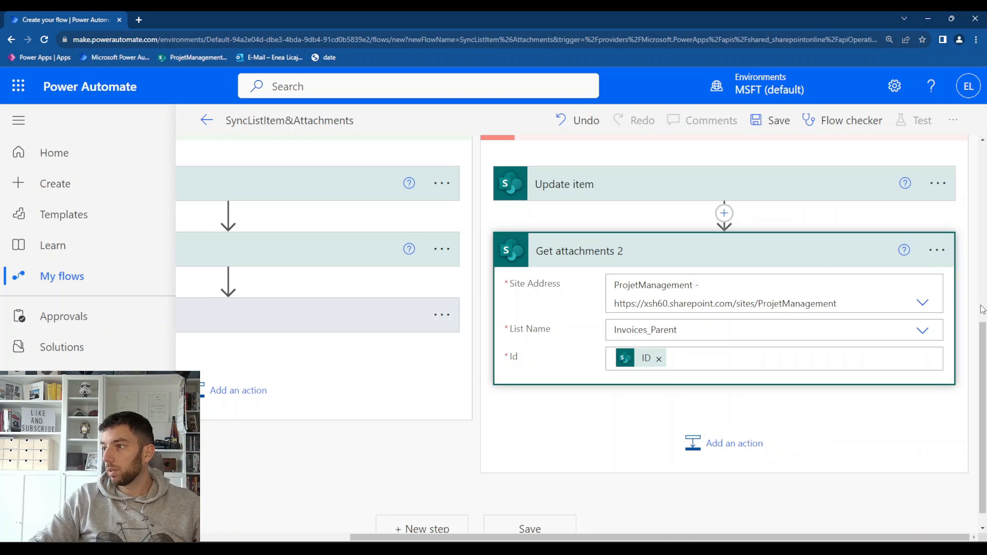
Rename the Get attachments 2 action to "Get attachments from Parent List Item 2" and collapse it
{"action": "left_click", "coordinate": [936, 250]}
{"action": "left_click", "coordinate": [840, 249]}
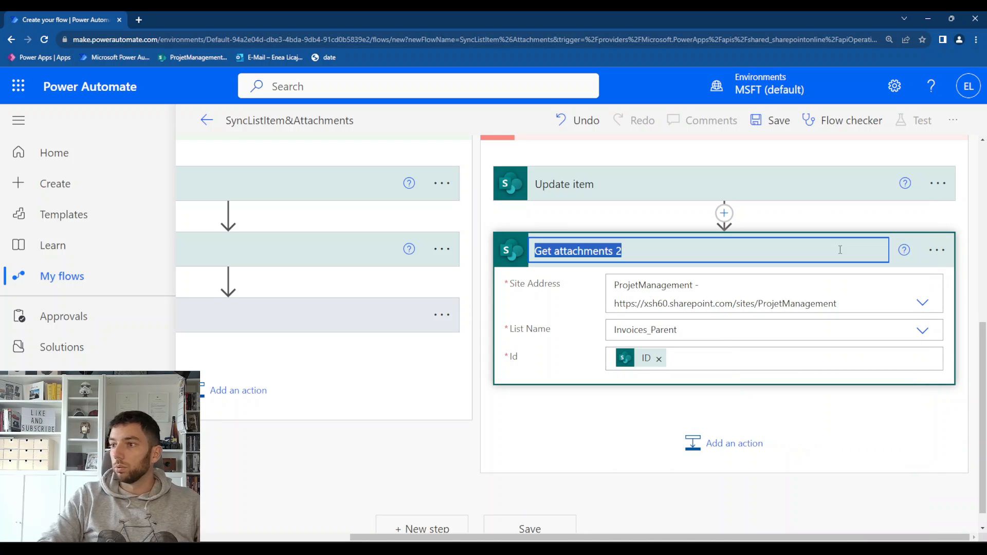
{"action": "key", "text": "Left"}
{"action": "key", "text": "Right"}
{"action": "type", "text": "from Parent List "}
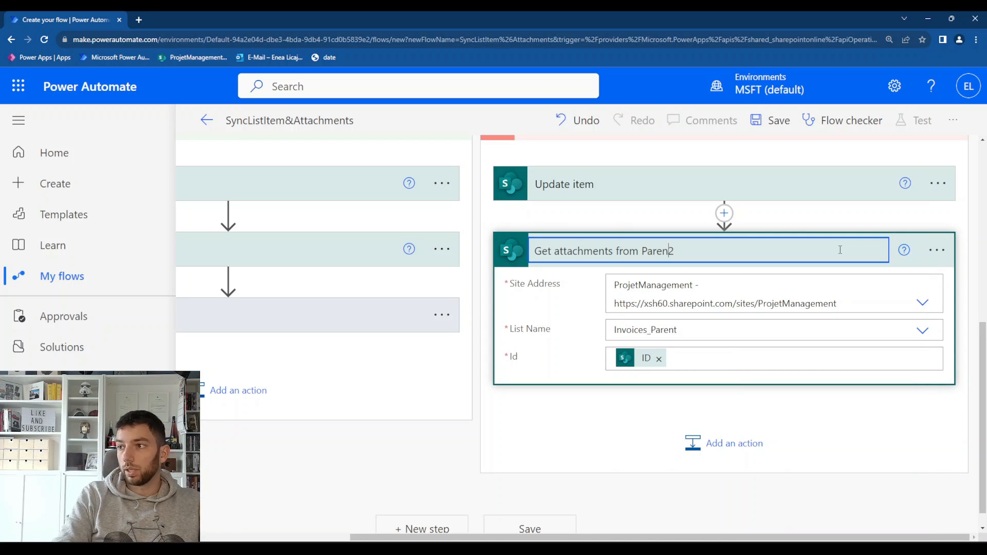
{"action": "type", "text": "Item"}
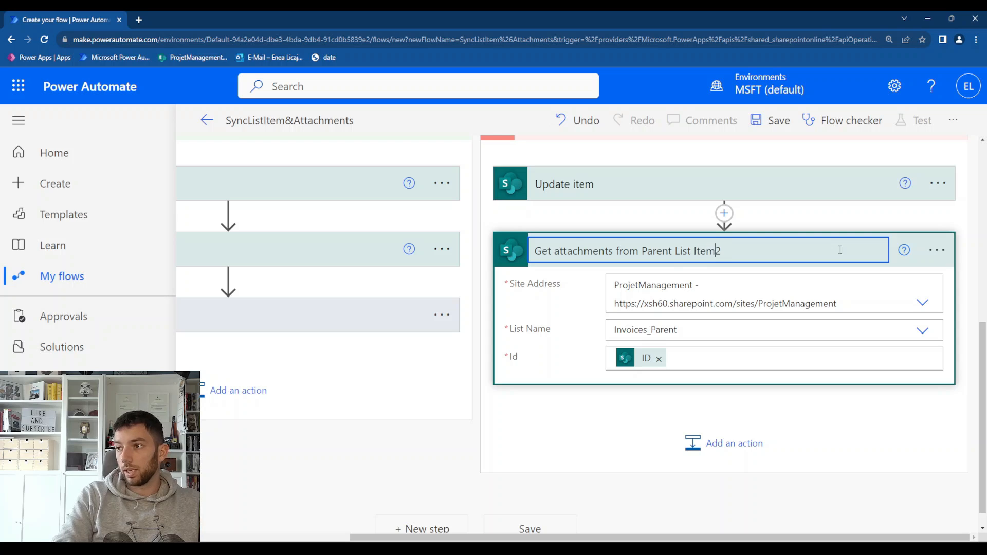
{"action": "key", "text": "Return"}
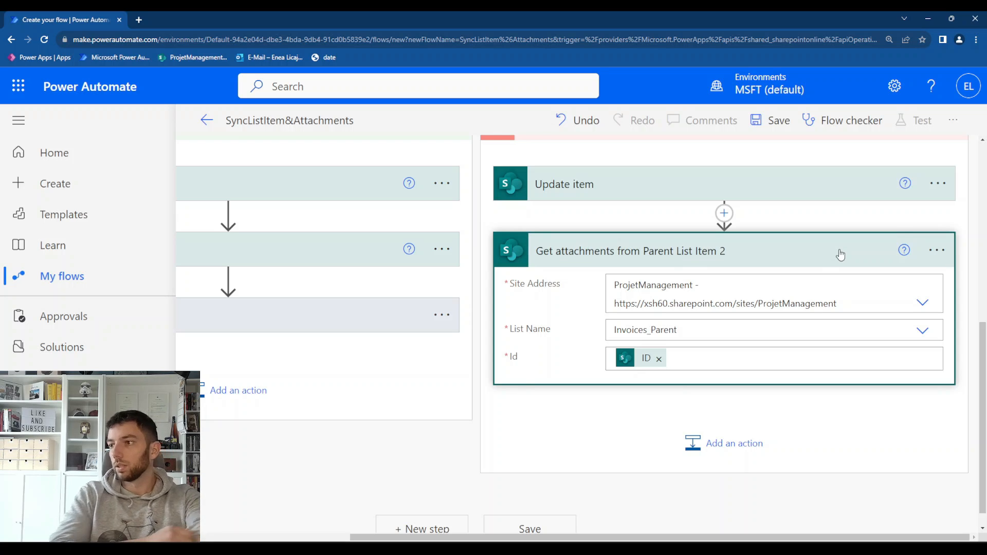
{"action": "left_click", "coordinate": [840, 254]}
Add another SharePoint Get attachments action below Get attachments from Parent List Item 2 in the If no branch
{"action": "left_click", "coordinate": [696, 355]}
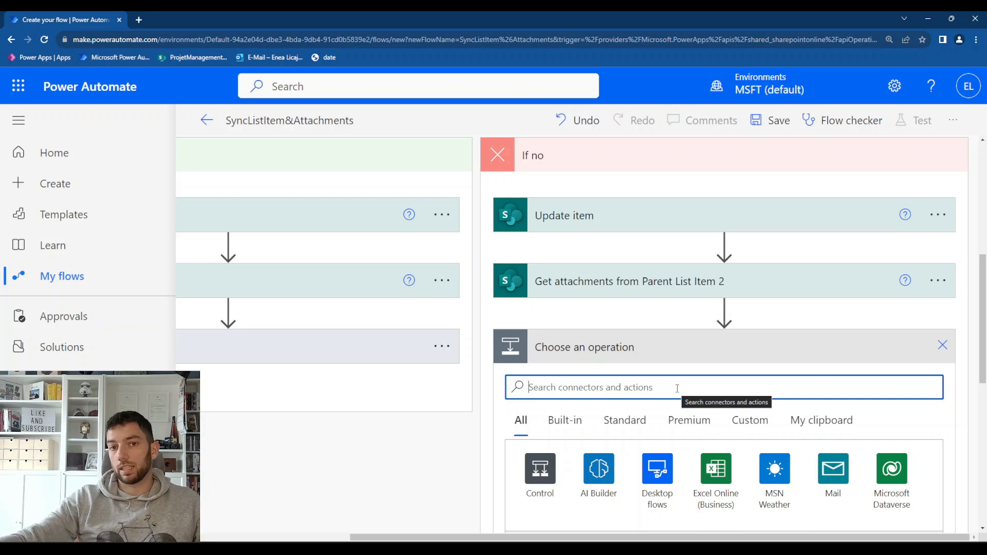
{"action": "type", "text": "get "}
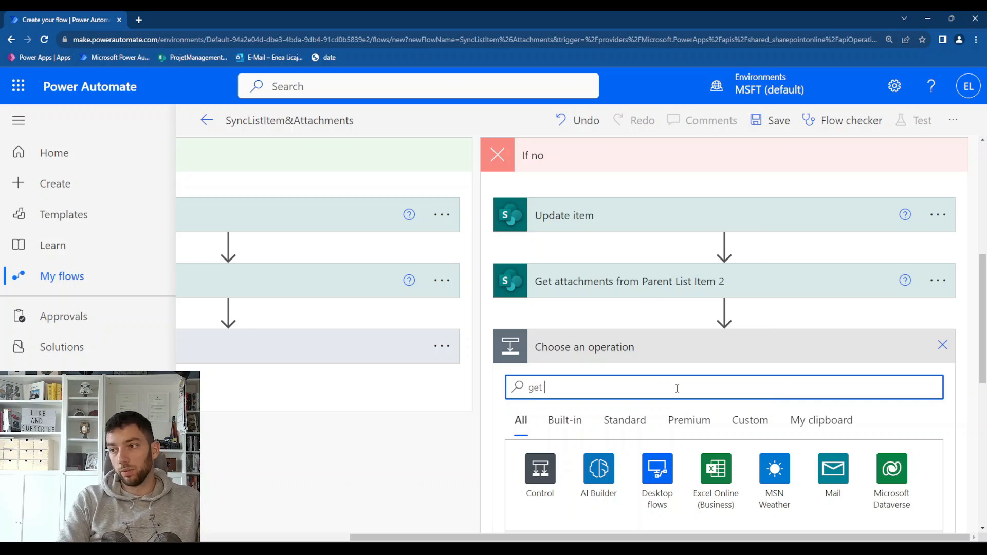
{"action": "type", "text": "attachments"}
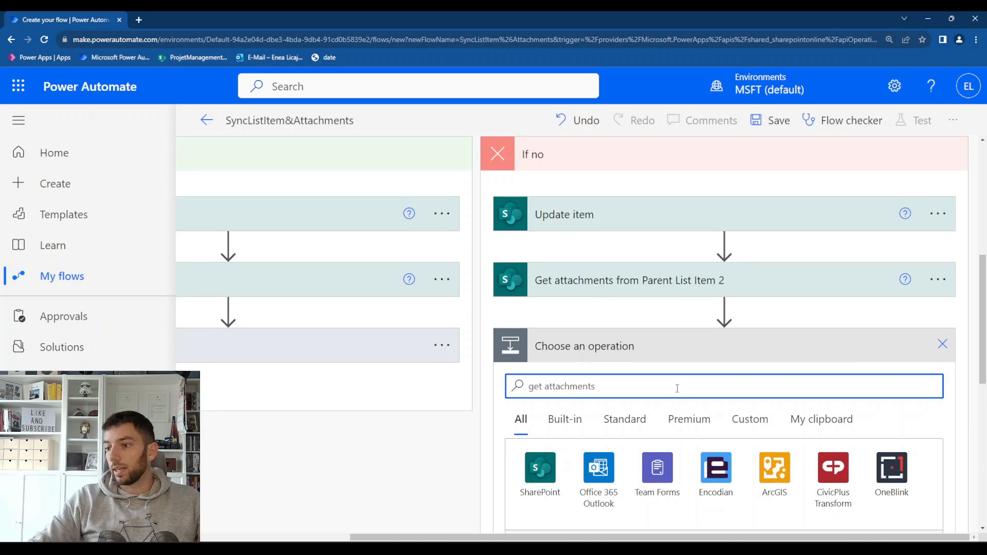
{"action": "scroll", "coordinate": [643, 426], "scroll_direction": "down", "scroll_amount": 2}
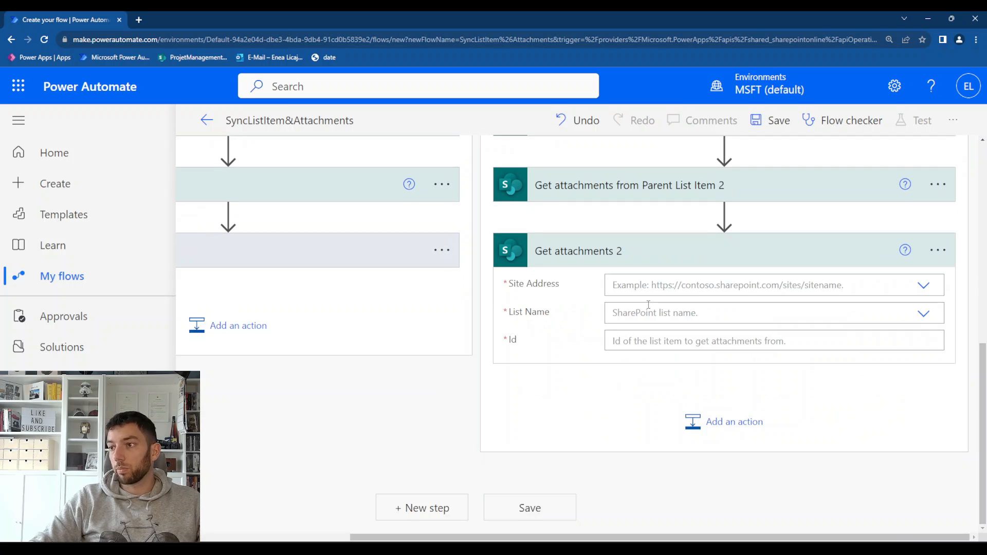
Point the new Get attachments 2 action to the ProjetManagement site's Invoices_Child list
{"action": "left_click", "coordinate": [924, 285]}
{"action": "left_click", "coordinate": [874, 313]}
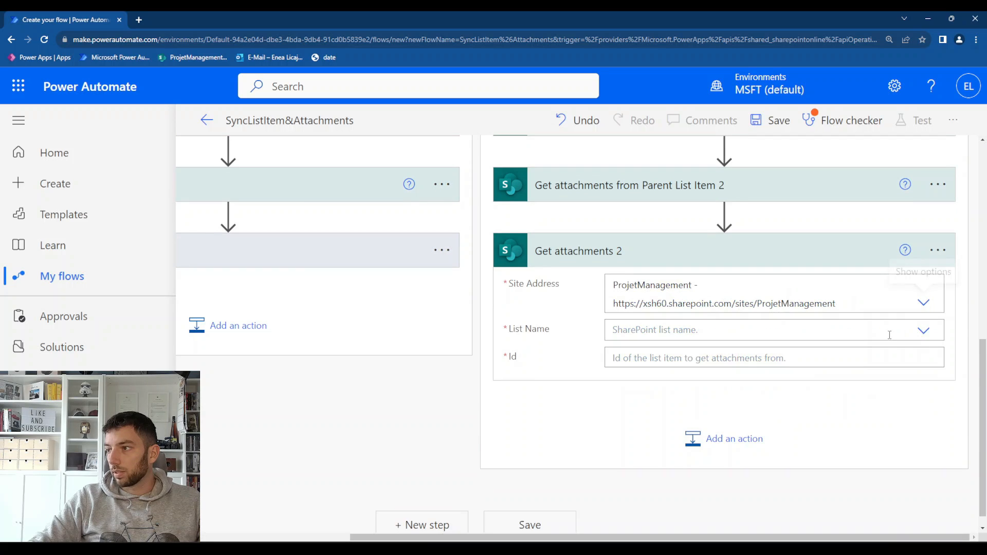
{"action": "left_click", "coordinate": [923, 329]}
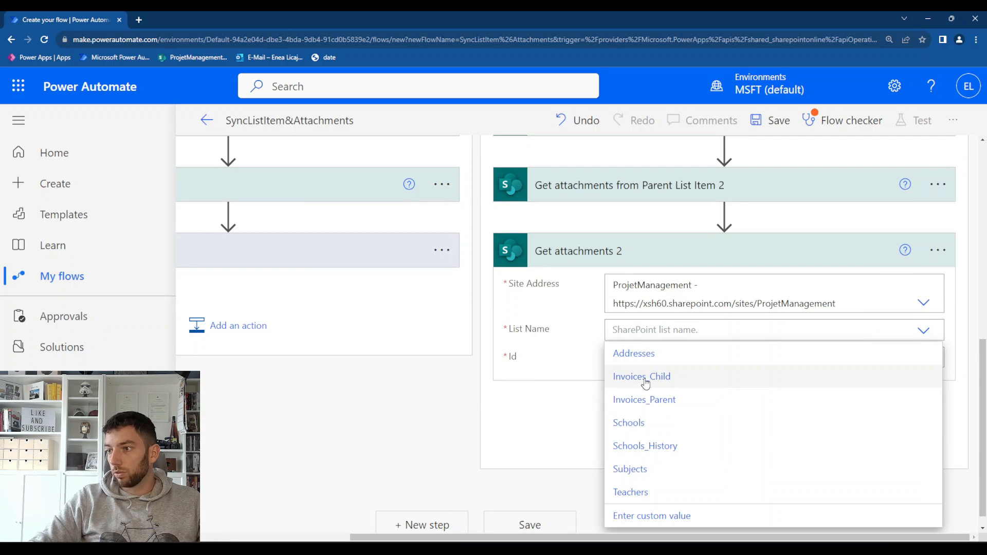
{"action": "left_click", "coordinate": [639, 377]}
Set the Get attachments 2 action's Id to the Outputs dynamic content from Compose Child List Item ID
{"action": "left_click", "coordinate": [647, 355]}
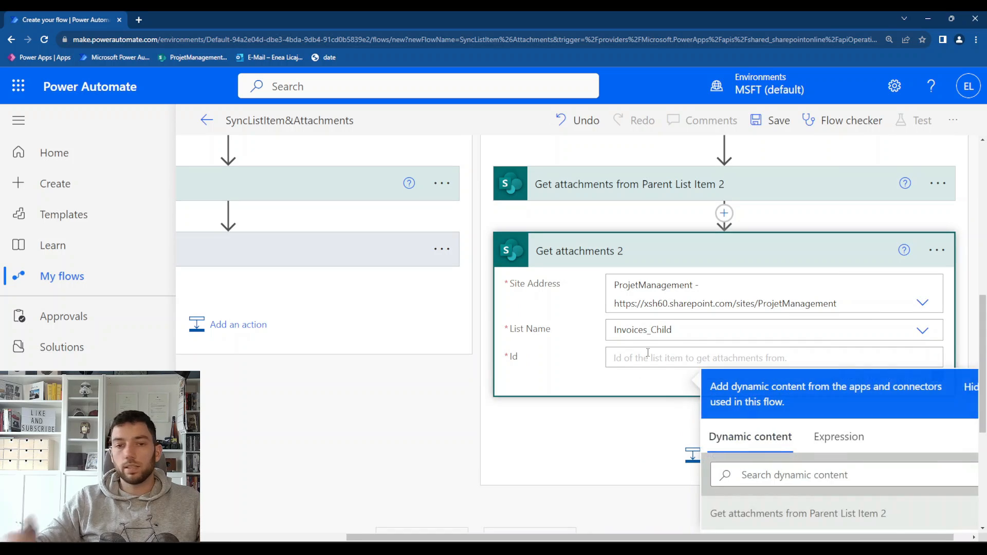
{"action": "scroll", "coordinate": [647, 353], "scroll_direction": "down", "scroll_amount": 2}
{"action": "scroll", "coordinate": [730, 418], "scroll_direction": "down", "scroll_amount": 3}
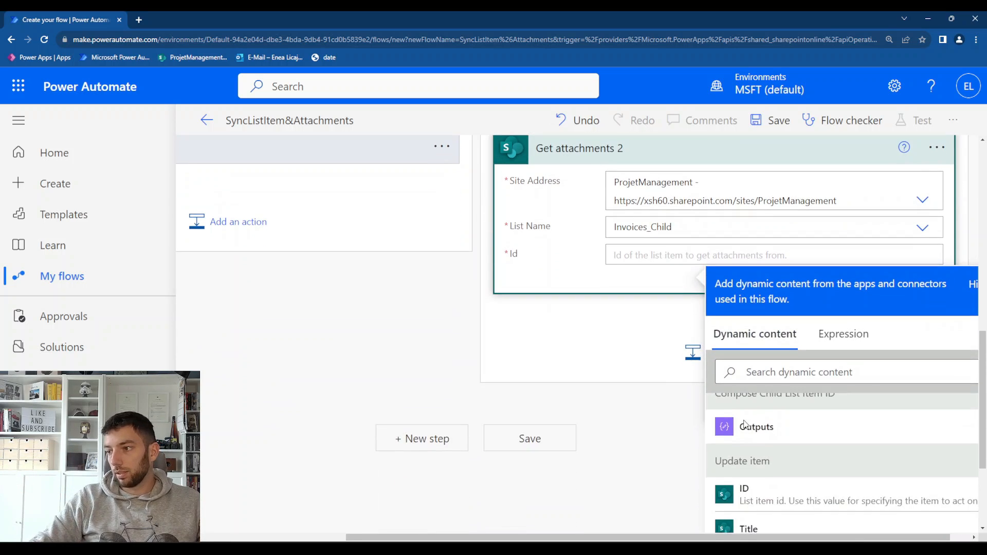
{"action": "left_click", "coordinate": [766, 432]}
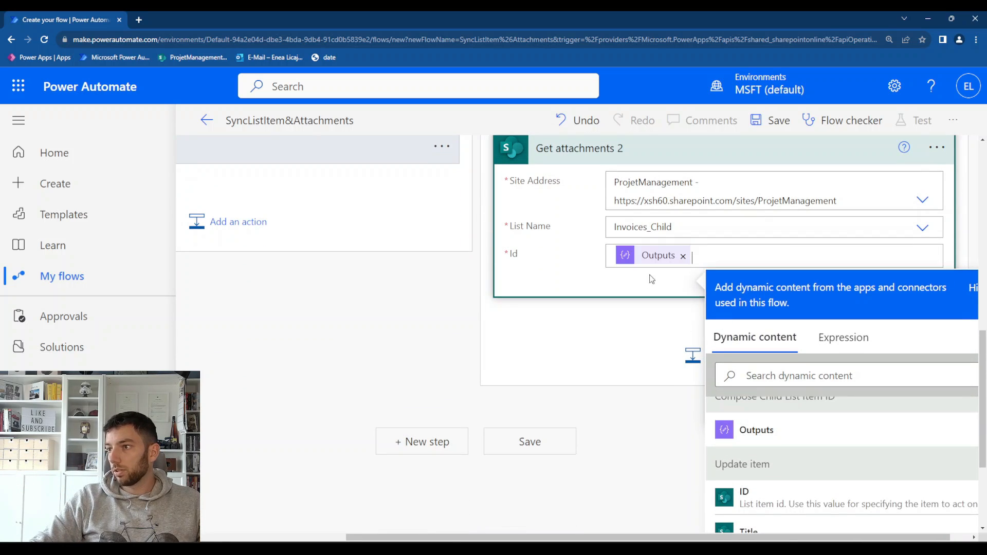
{"action": "scroll", "coordinate": [635, 291], "scroll_direction": "up", "scroll_amount": 2}
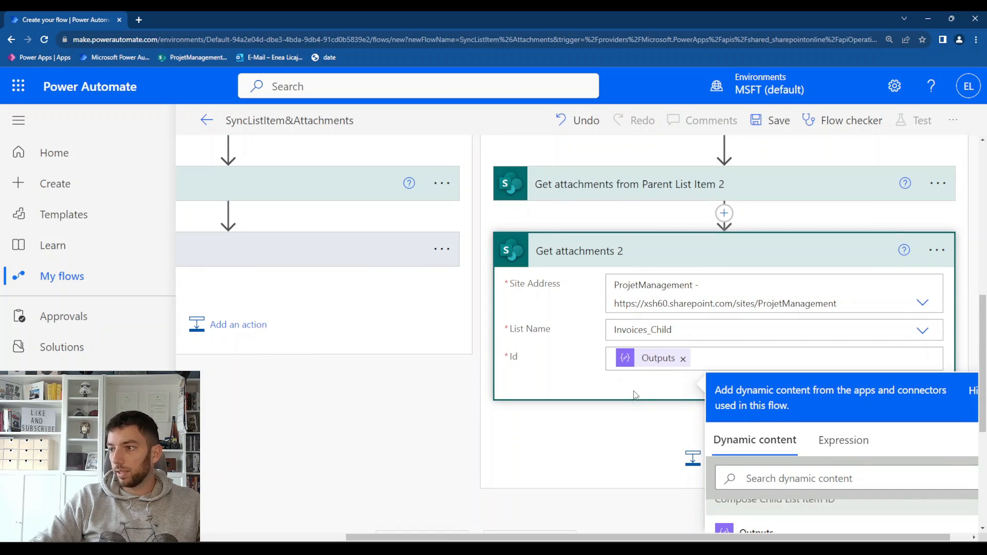
{"action": "left_click", "coordinate": [636, 399]}
Rename the Get attachments 2 action to "Get attachments From Child List Item"
{"action": "left_click", "coordinate": [937, 250]}
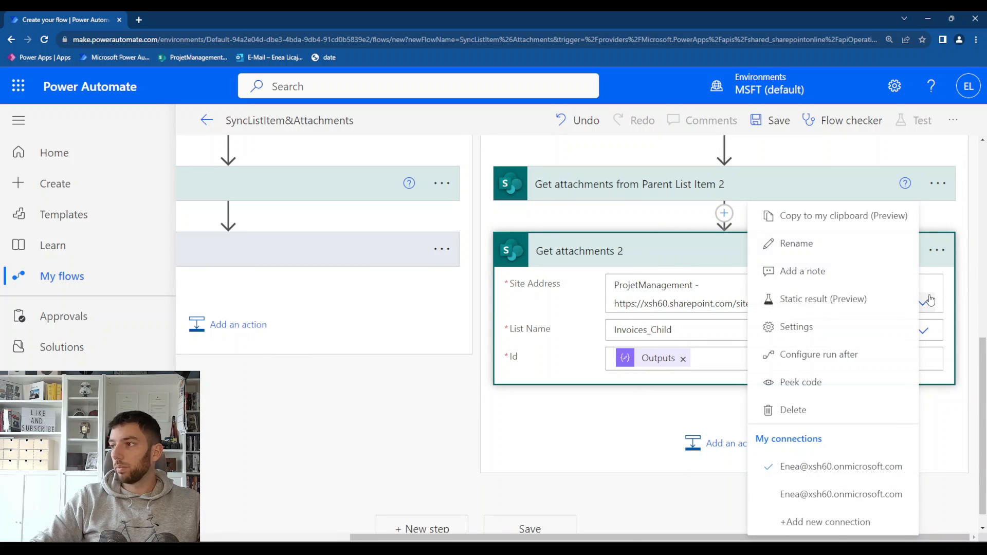
{"action": "left_click", "coordinate": [796, 244]}
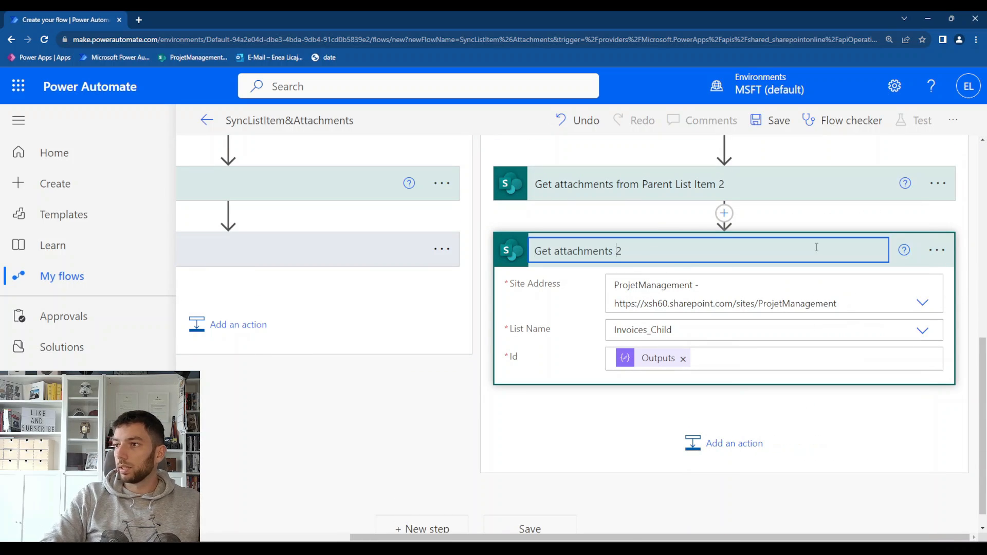
{"action": "type", "text": "From "}
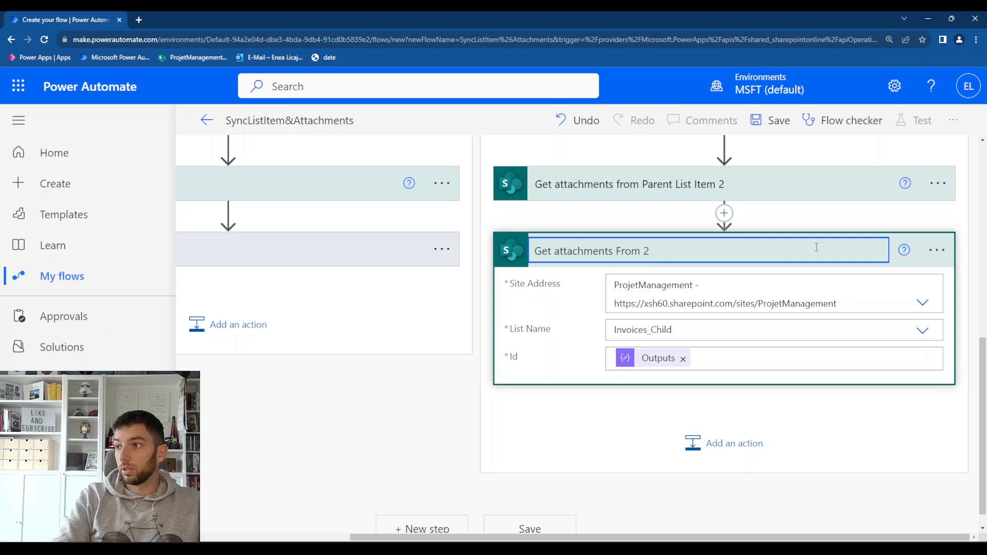
{"action": "type", "text": "Child List"}
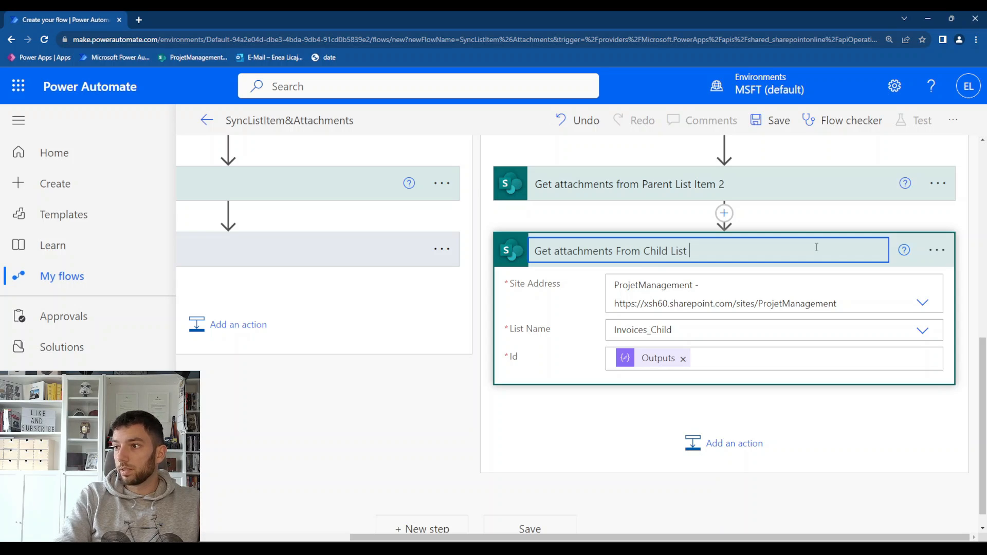
{"action": "type", "text": " Item"}
{"action": "key", "text": "Return"}
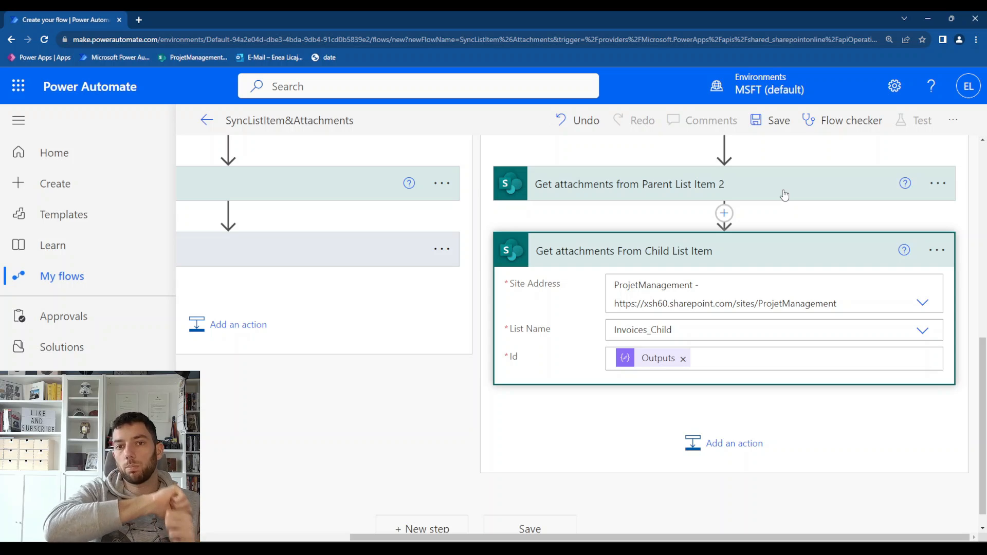
Add a SharePoint Delete attachment action below Get attachments From Child List Item in the If no branch
{"action": "left_click", "coordinate": [730, 443]}
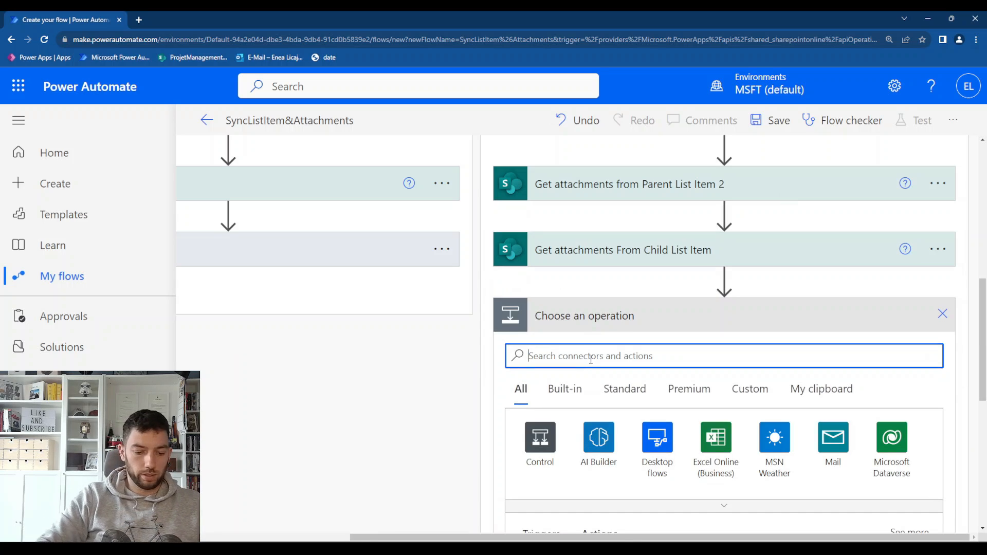
{"action": "type", "text": "de"}
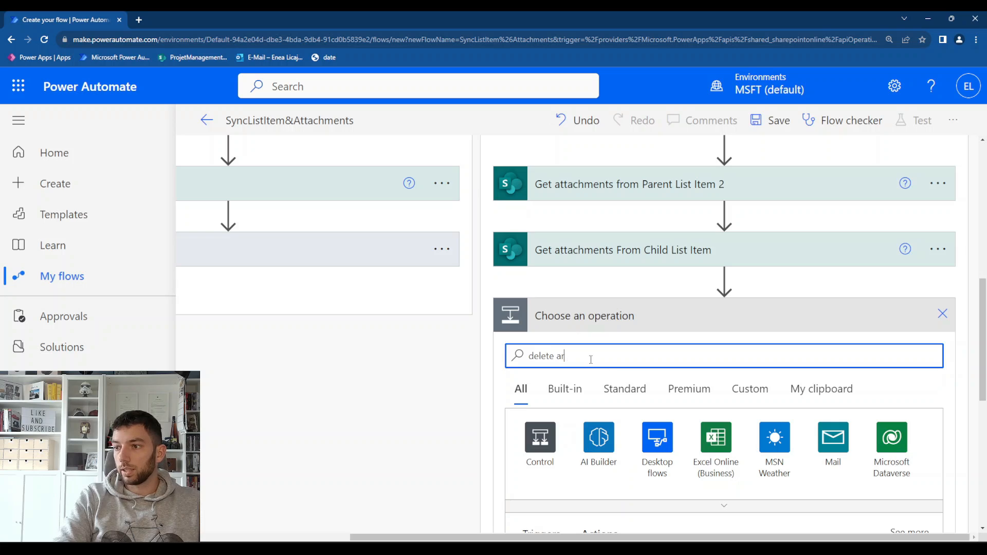
{"action": "type", "text": "lete att"}
{"action": "type", "text": "ac"}
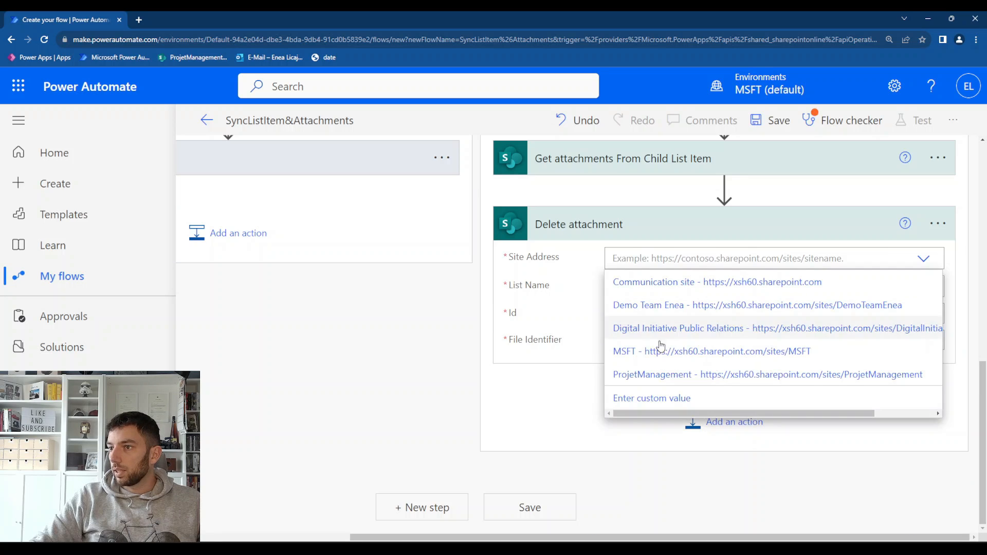
Point Delete attachment to the ProjetManagement site's Invoices_Child list and set its Id to the ID from Update item
{"action": "left_click", "coordinate": [659, 385]}
{"action": "left_click", "coordinate": [920, 306]}
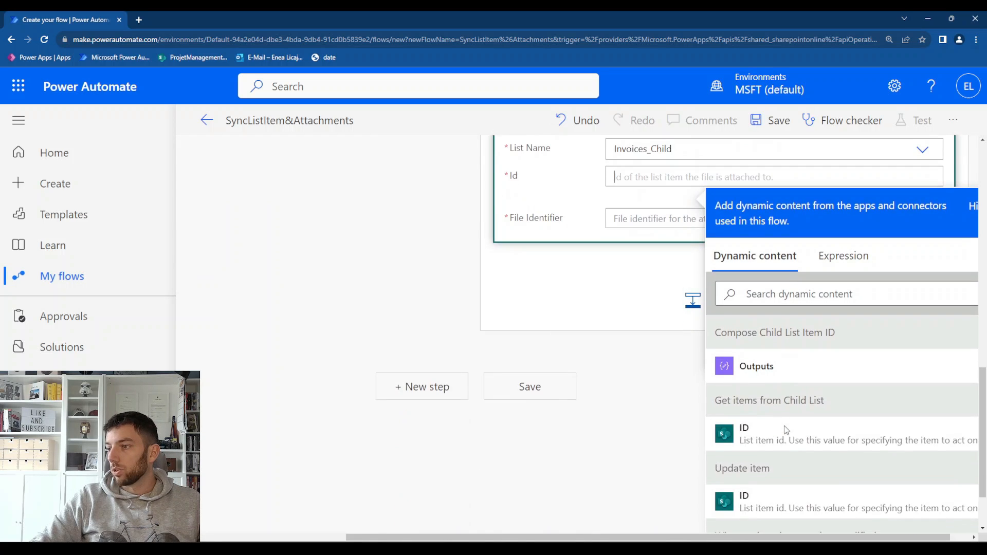
{"action": "scroll", "coordinate": [785, 430], "scroll_direction": "down", "scroll_amount": 2}
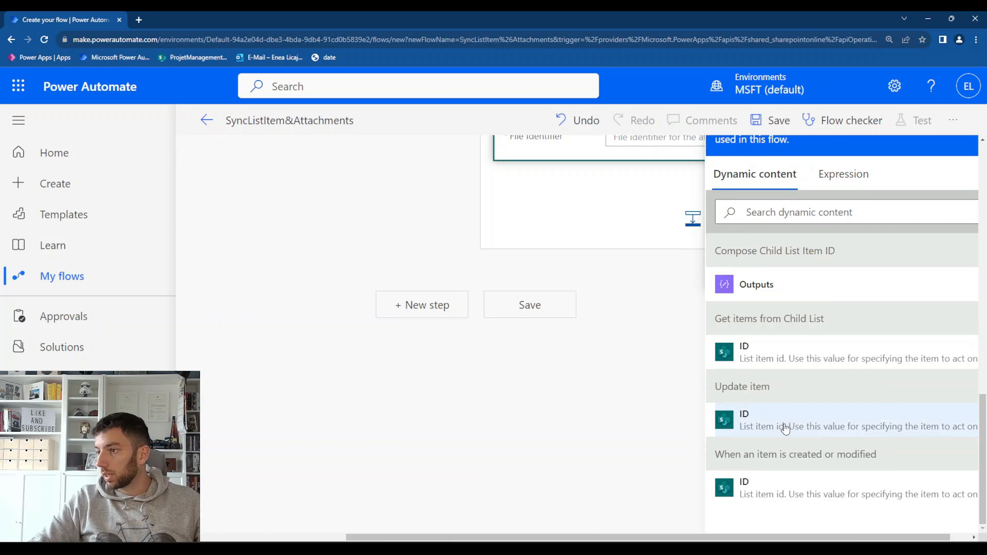
{"action": "left_click", "coordinate": [781, 427]}
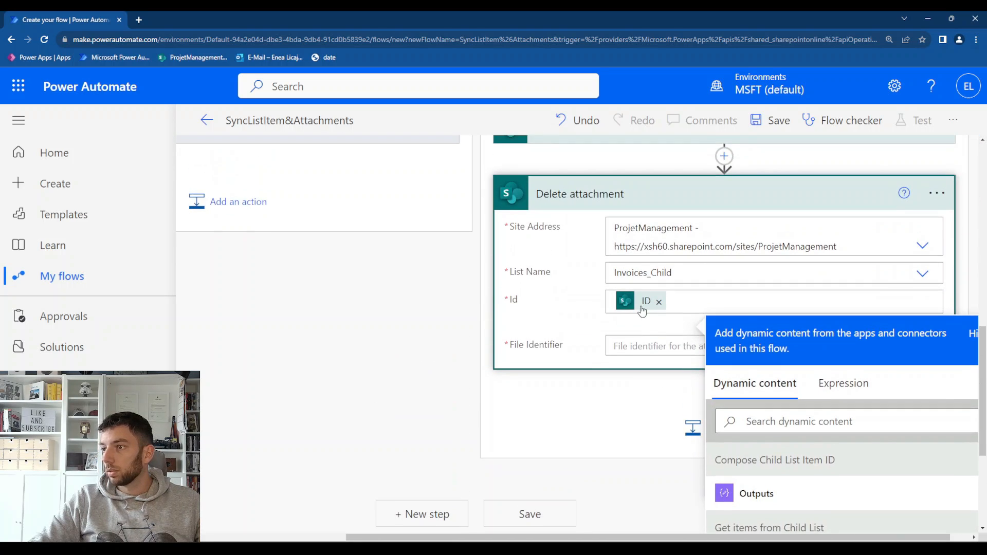
Rename the Update item action in the If no branch to "Update Child List Item"
{"action": "scroll", "coordinate": [641, 310], "scroll_direction": "up", "scroll_amount": 5}
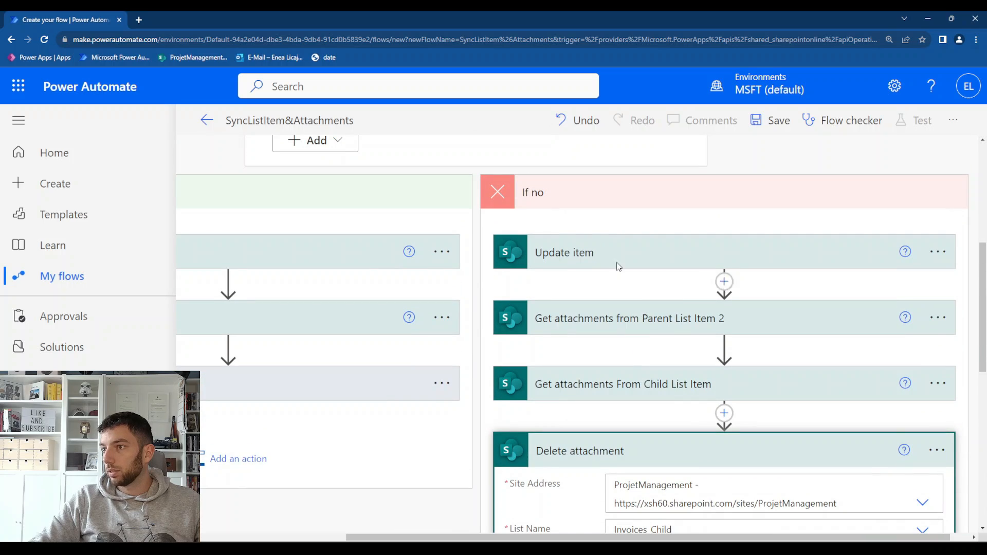
{"action": "left_click", "coordinate": [937, 252]}
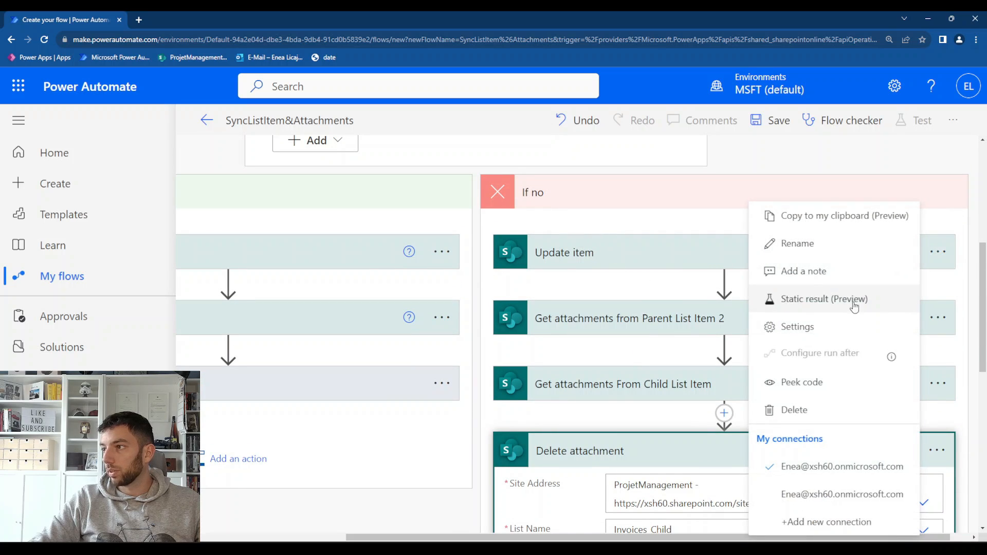
{"action": "left_click", "coordinate": [802, 242]}
{"action": "left_click", "coordinate": [812, 243]}
{"action": "type", "text": "Child Lis"}
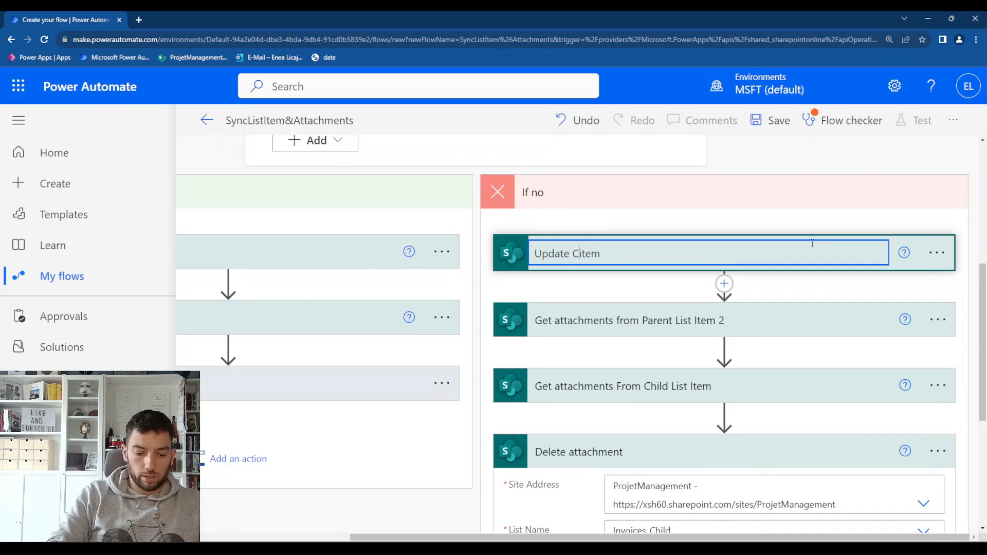
{"action": "type", "text": "t"}
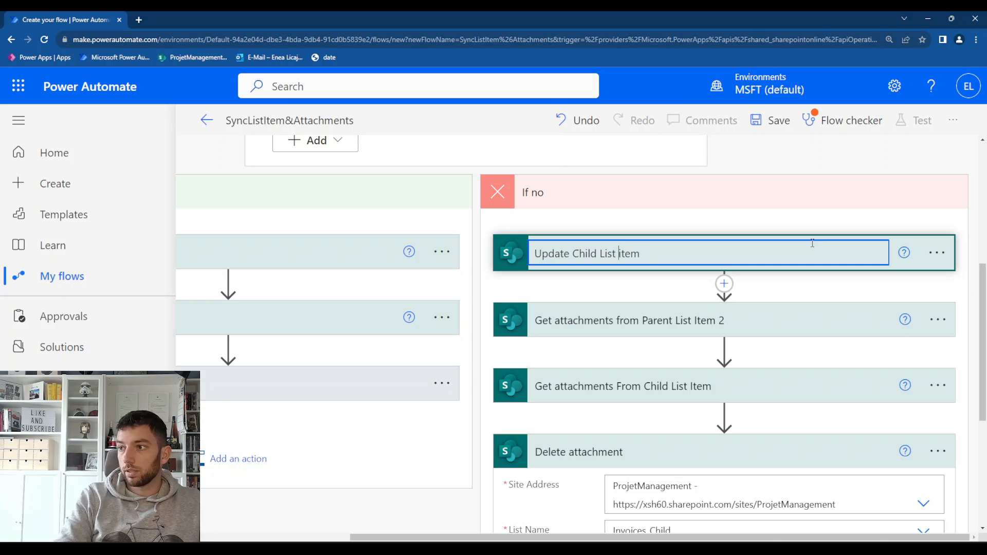
{"action": "key", "text": "Return"}
Set Delete attachment's File Identifier to the Id from Get attachments From Child List Item, and expand the action inside its Apply to each loop
{"action": "scroll", "coordinate": [640, 355], "scroll_direction": "down", "scroll_amount": 4}
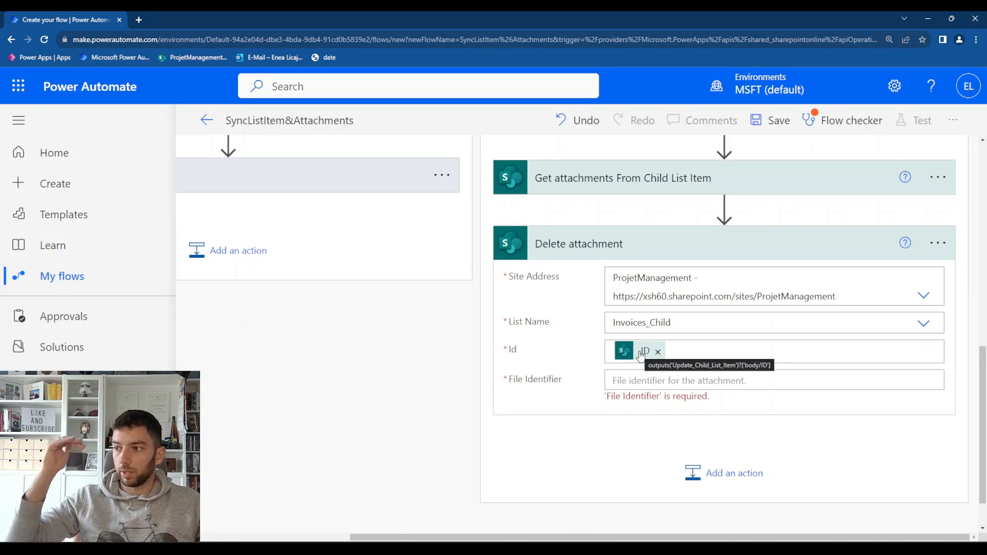
{"action": "left_click", "coordinate": [658, 376]}
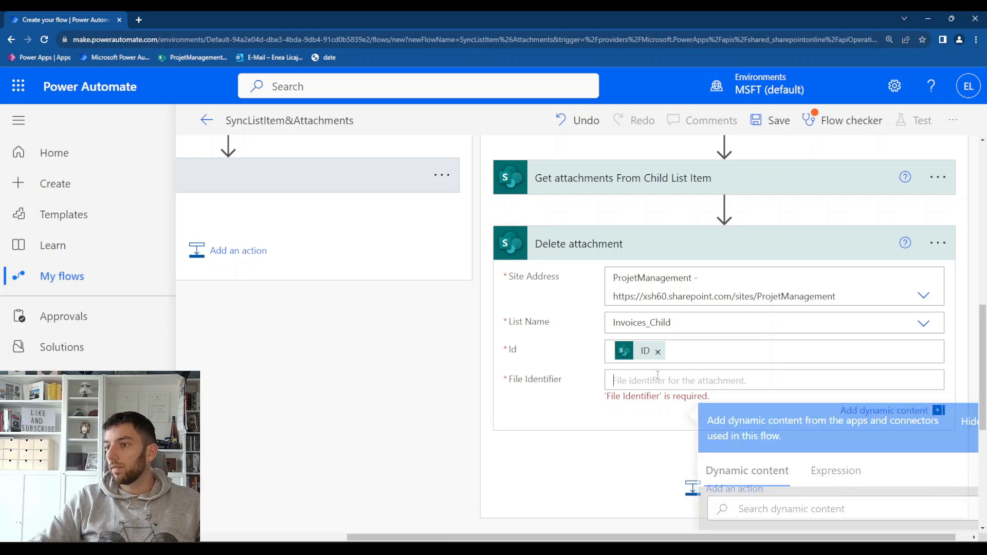
{"action": "scroll", "coordinate": [589, 353], "scroll_direction": "up", "scroll_amount": 3}
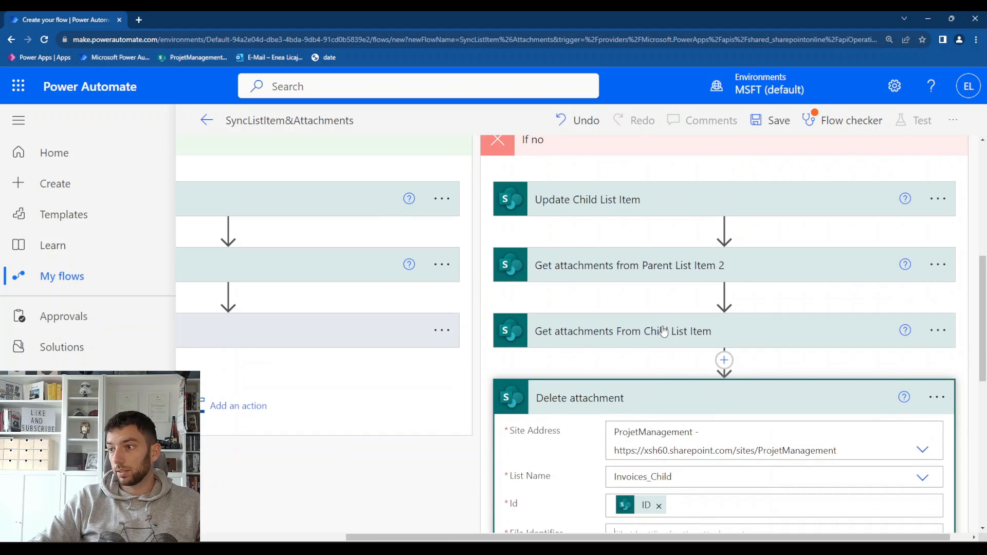
{"action": "scroll", "coordinate": [663, 331], "scroll_direction": "down", "scroll_amount": 5}
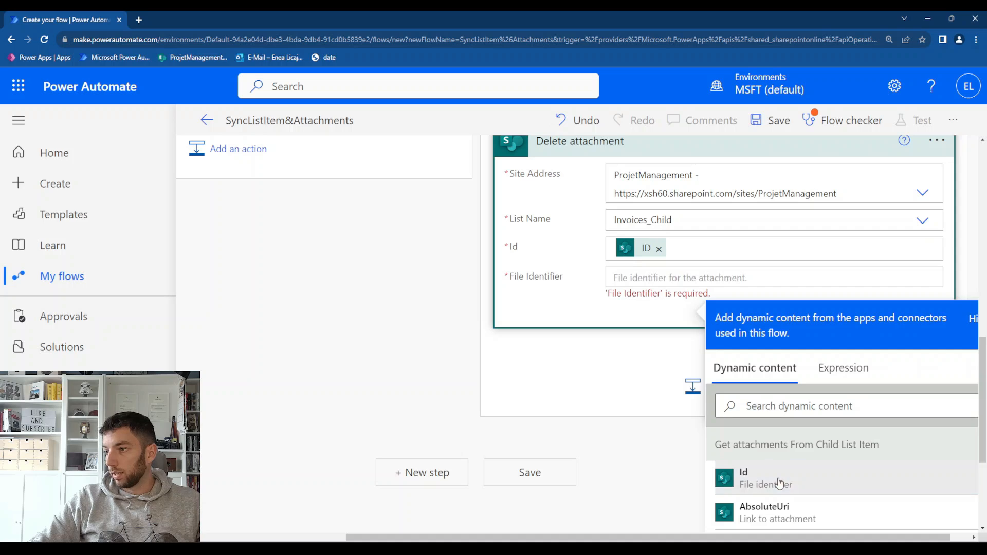
{"action": "left_click", "coordinate": [779, 483]}
{"action": "scroll", "coordinate": [654, 325], "scroll_direction": "up", "scroll_amount": 1}
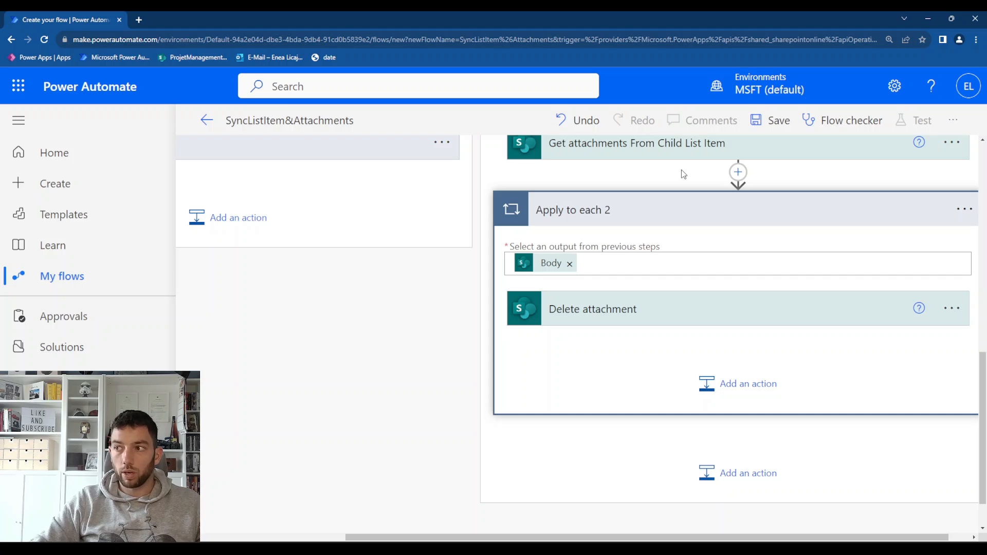
{"action": "left_click", "coordinate": [710, 316]}
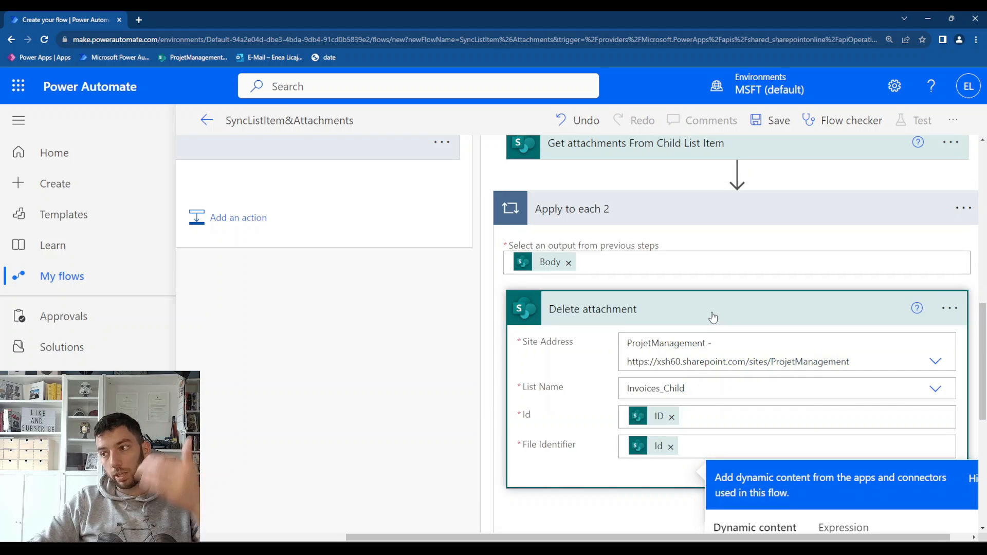
Rename the Apply to each 2 loop around Delete attachment to "Apply to each - Delete all attachments from Child List Item"
{"action": "scroll", "coordinate": [761, 311], "scroll_direction": "up", "scroll_amount": 2}
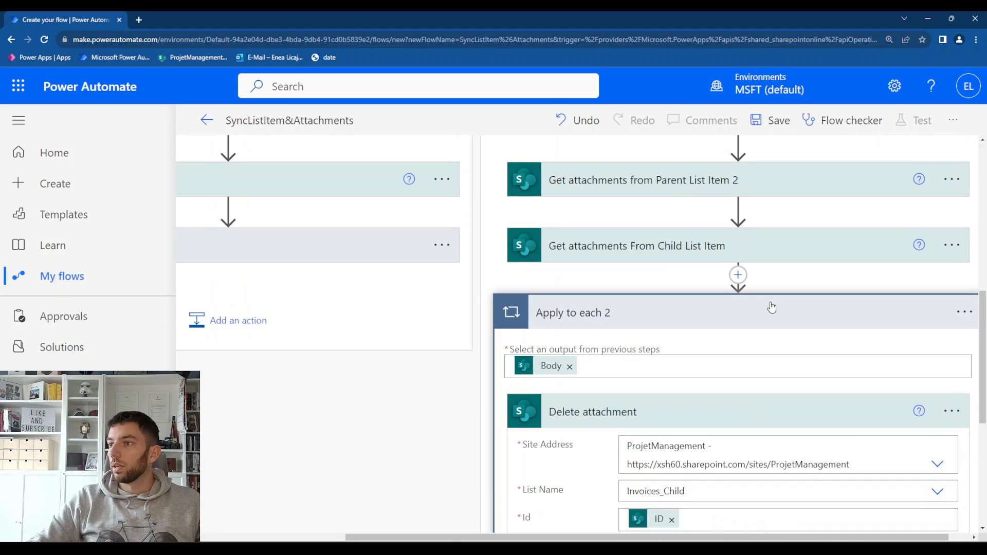
{"action": "left_click", "coordinate": [937, 312]}
{"action": "left_click", "coordinate": [799, 339]}
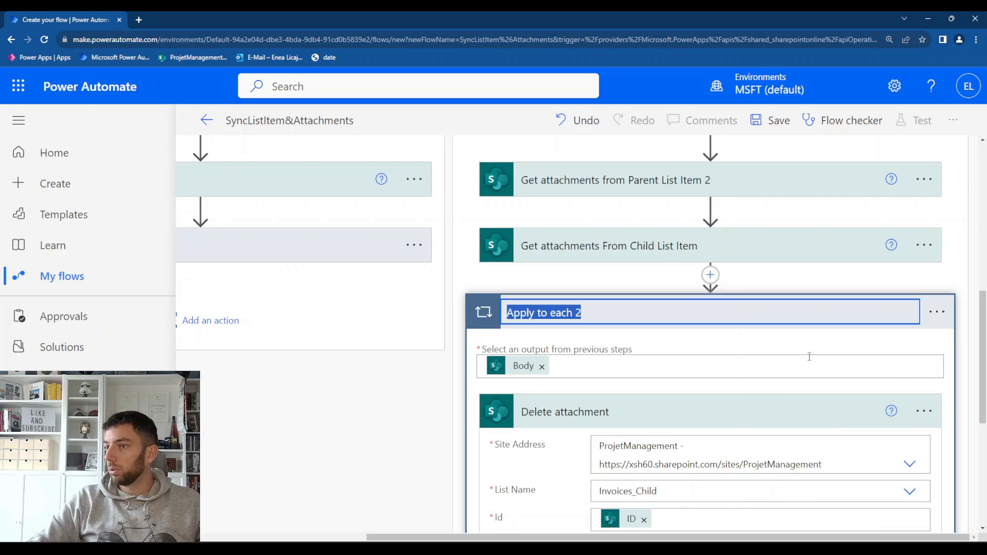
{"action": "key", "text": "Right"}
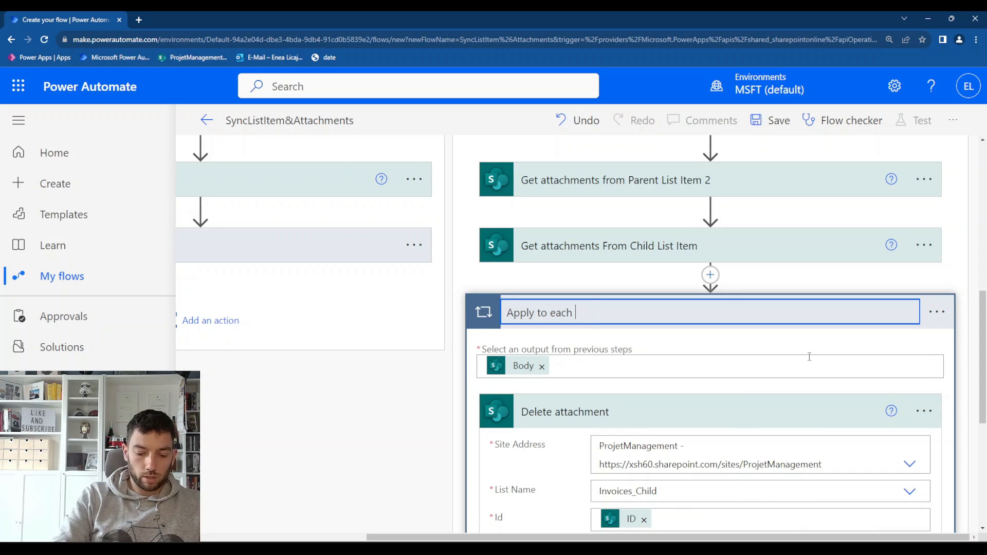
{"action": "type", "text": "lete"}
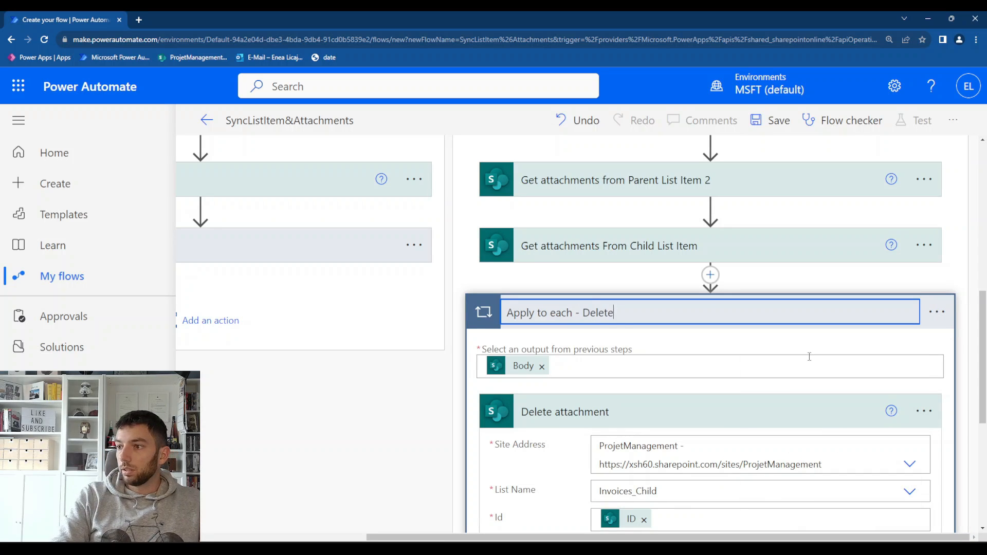
{"action": "type", "text": " all attac"}
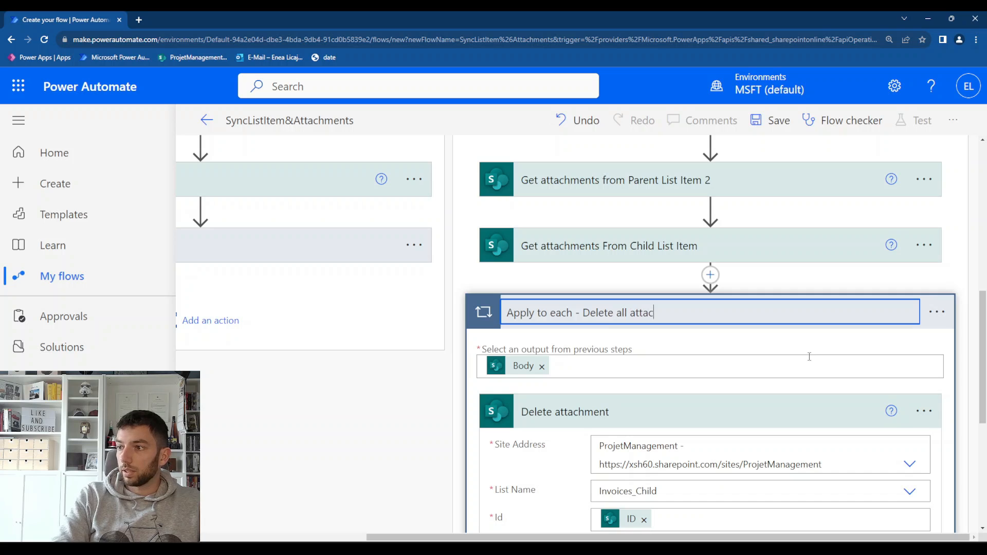
{"action": "type", "text": "hments from Child List Item"}
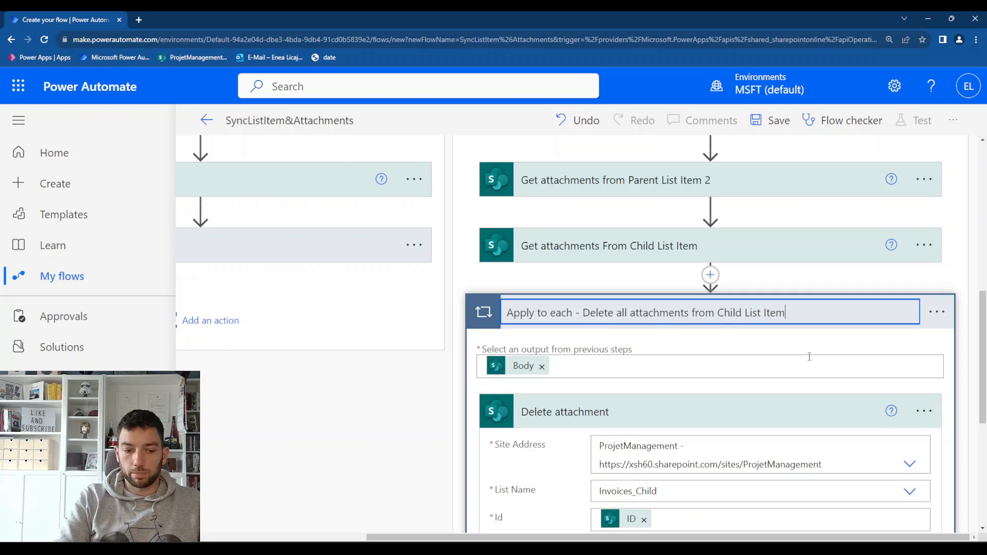
Add a SharePoint Get attachment content action below the delete-attachments loop in the If no branch
{"action": "scroll", "coordinate": [810, 356], "scroll_direction": "down", "scroll_amount": 6}
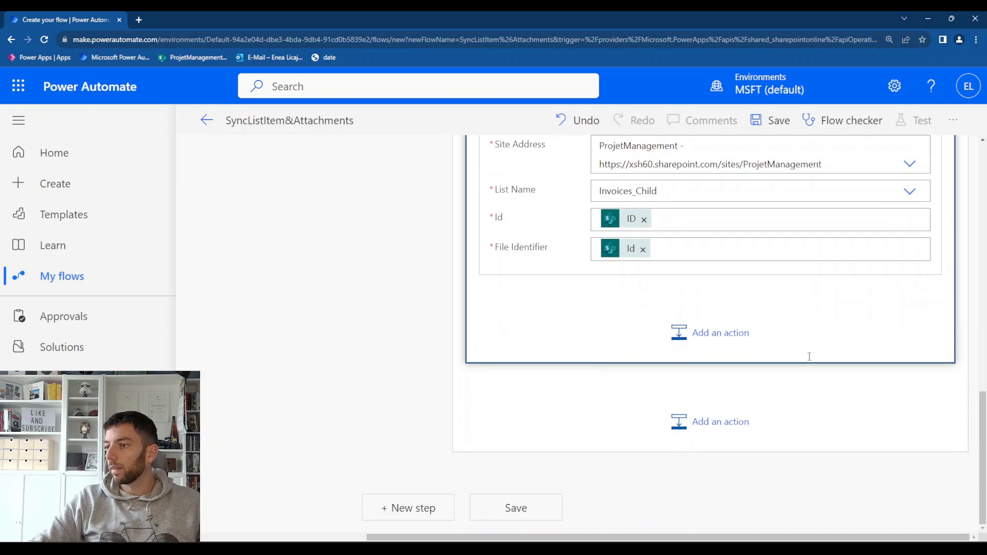
{"action": "left_click", "coordinate": [751, 413]}
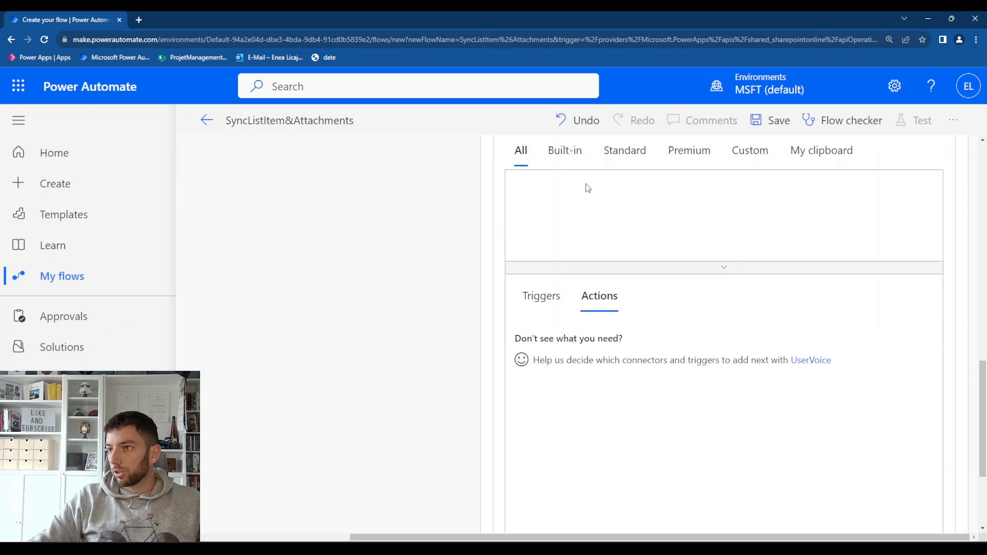
{"action": "scroll", "coordinate": [592, 206], "scroll_direction": "up", "scroll_amount": 3}
{"action": "type", "text": "g"}
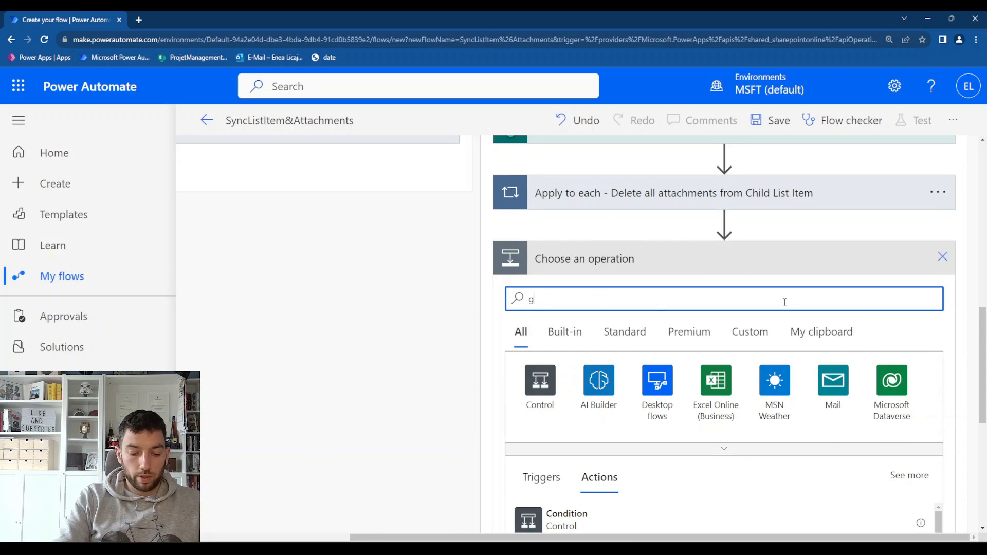
{"action": "type", "text": "et attachment co"}
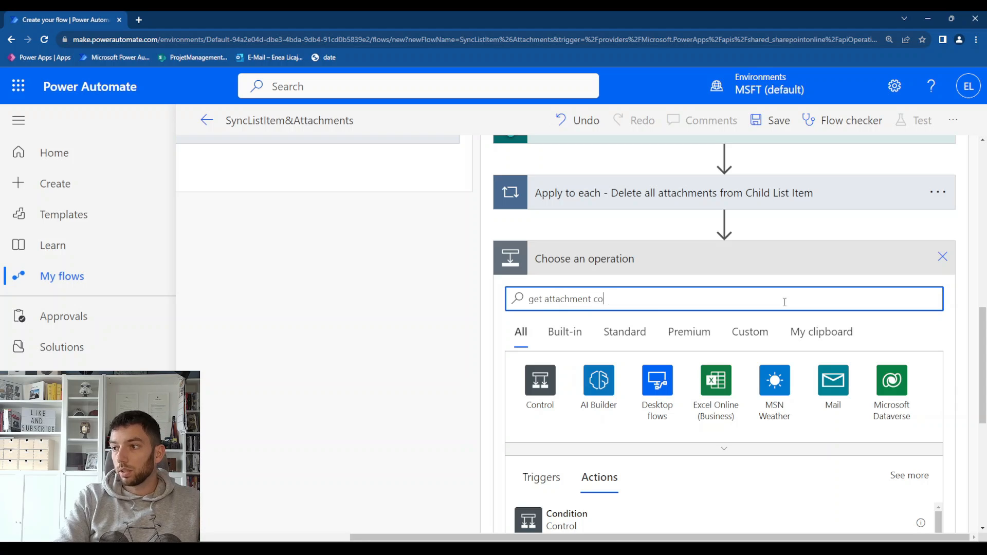
{"action": "type", "text": "ntent"}
{"action": "scroll", "coordinate": [626, 299], "scroll_direction": "down", "scroll_amount": 4}
{"action": "scroll", "coordinate": [619, 403], "scroll_direction": "up", "scroll_amount": 1}
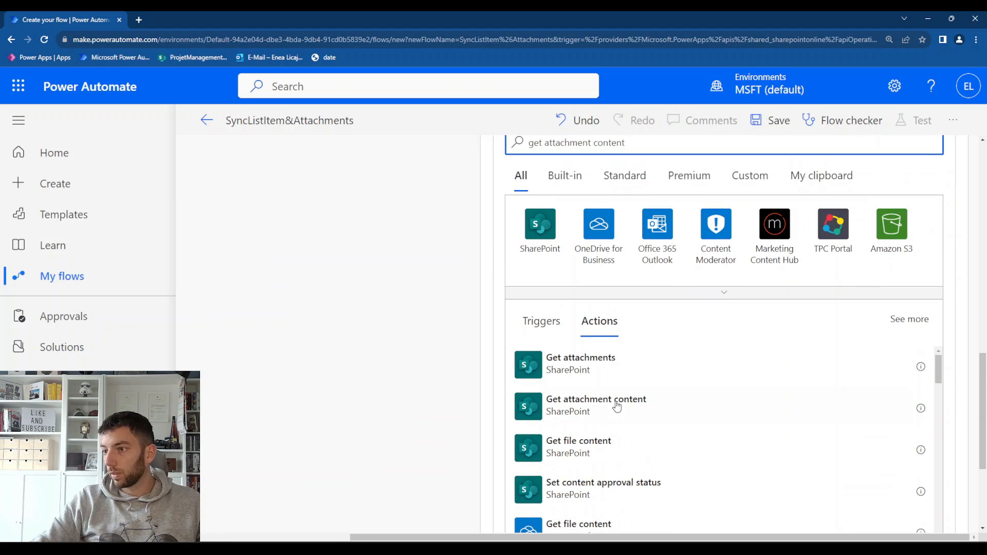
{"action": "left_click", "coordinate": [637, 392]}
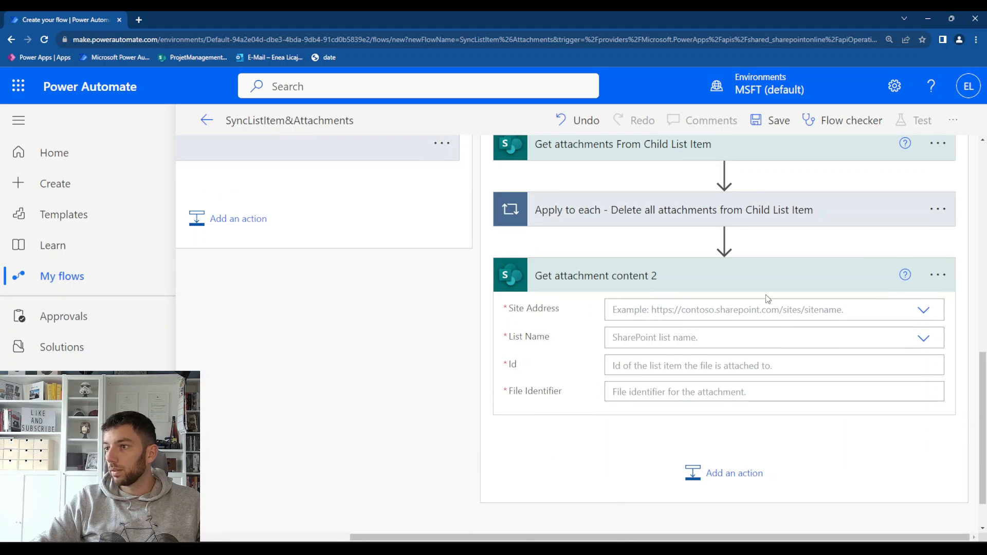
Rename the new Get attachment content action to "Get attachment content from Parent List Item 2"
{"action": "left_click", "coordinate": [928, 287]}
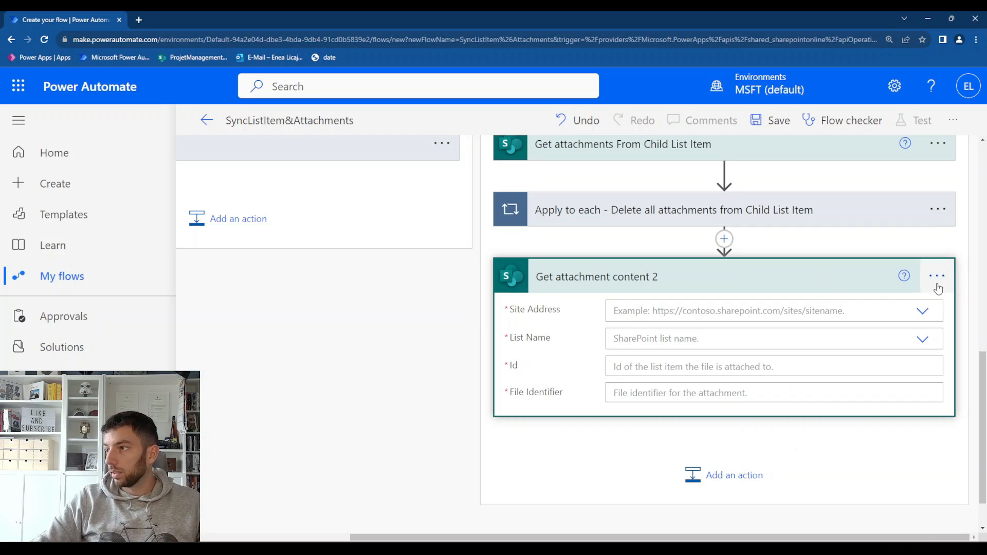
{"action": "left_click", "coordinate": [937, 285]}
{"action": "left_click", "coordinate": [816, 246]}
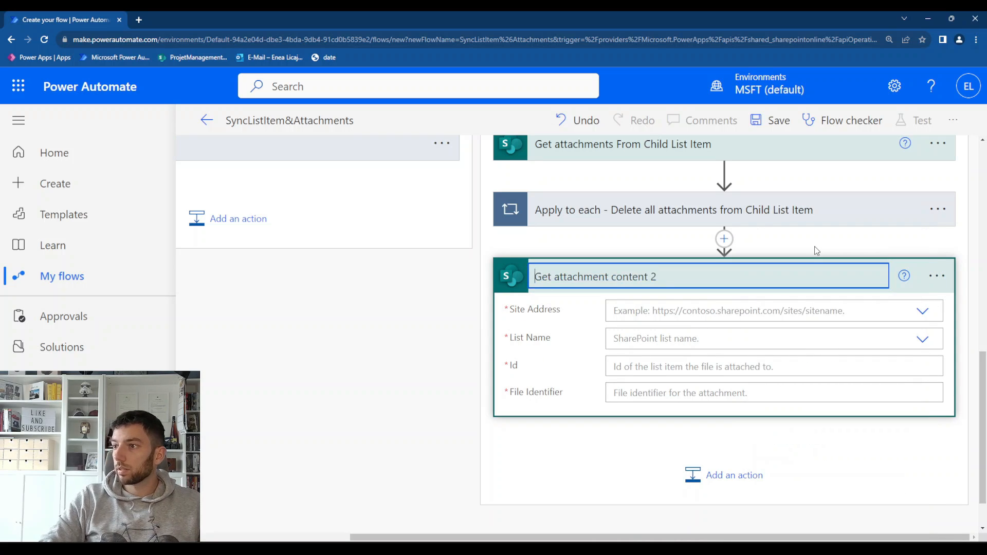
{"action": "type", "text": "from Pa"}
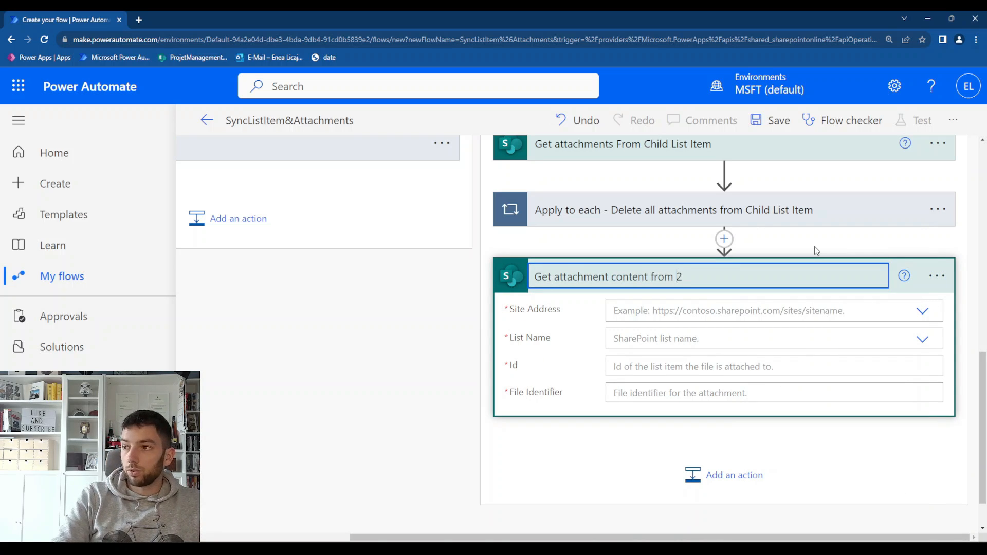
{"action": "type", "text": "rent List Item"}
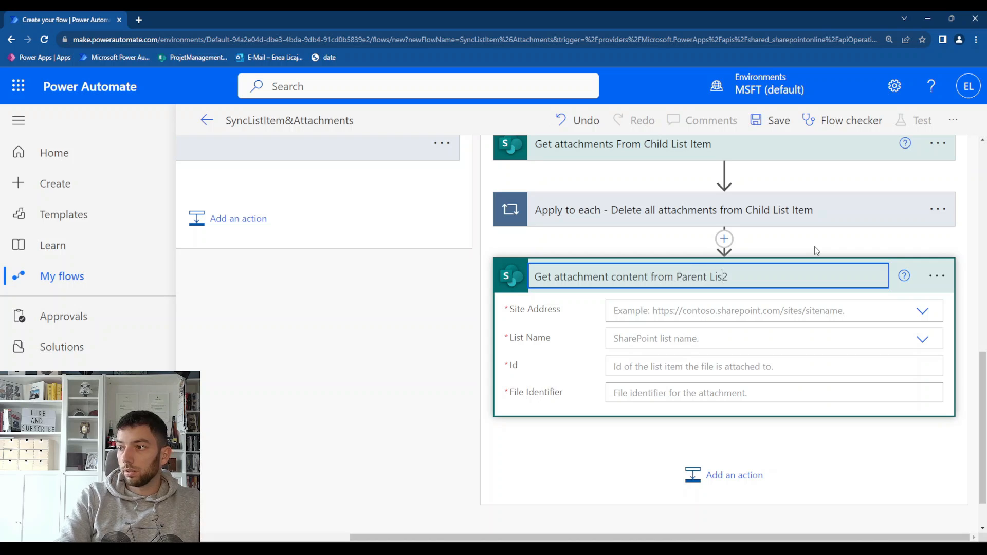
{"action": "key", "text": "Return"}
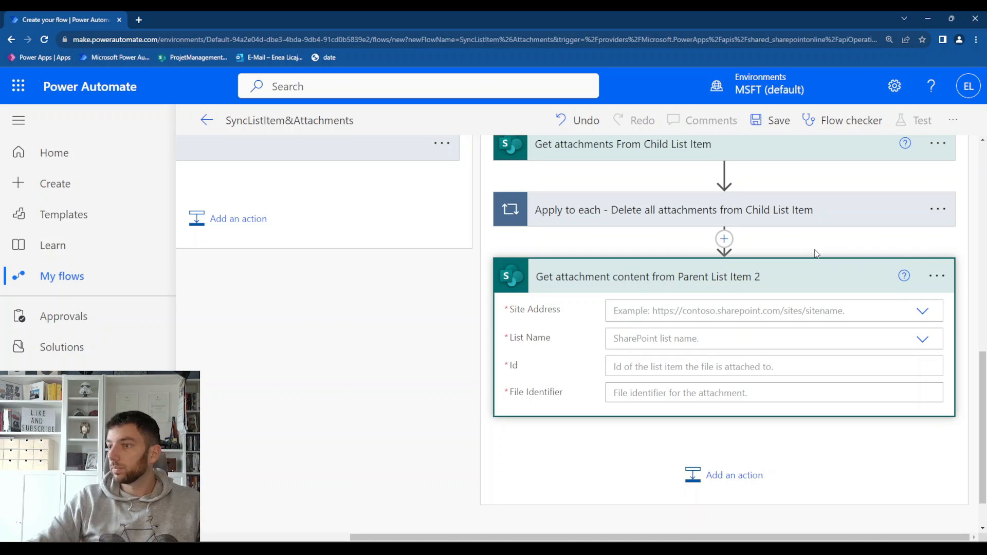
Point Get attachment content from Parent List Item 2 to the ProjetManagement site's Invoices_Parent list
{"action": "left_click", "coordinate": [928, 314]}
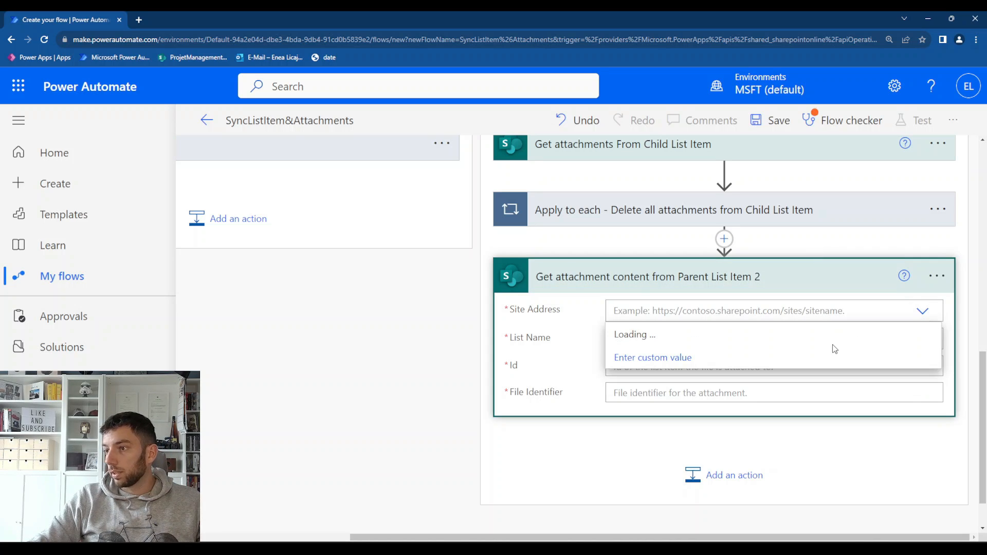
{"action": "scroll", "coordinate": [237, 357], "scroll_direction": "left", "scroll_amount": 4}
{"action": "scroll", "coordinate": [236, 357], "scroll_direction": "up", "scroll_amount": 5}
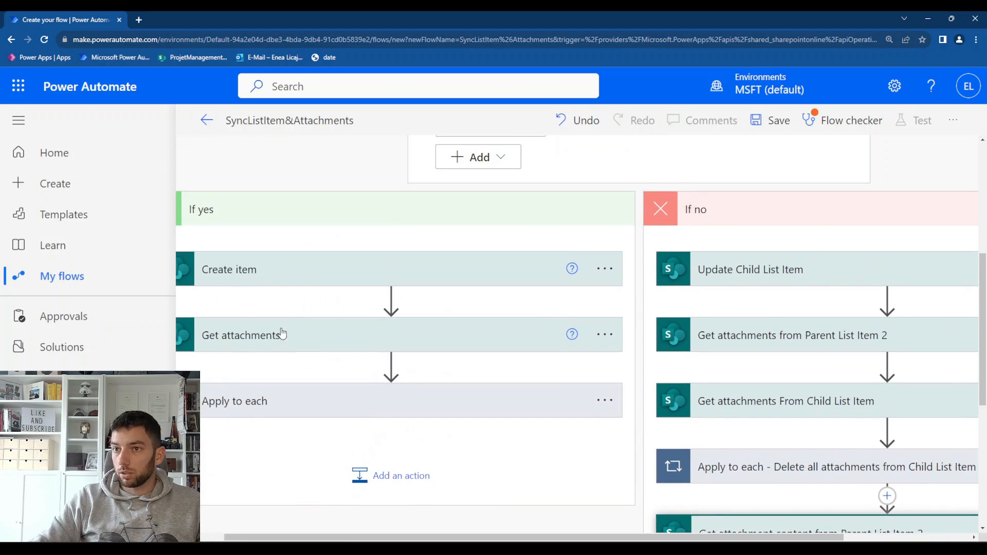
{"action": "scroll", "coordinate": [399, 390], "scroll_direction": "down", "scroll_amount": 5}
{"action": "scroll", "coordinate": [546, 446], "scroll_direction": "up", "scroll_amount": 3}
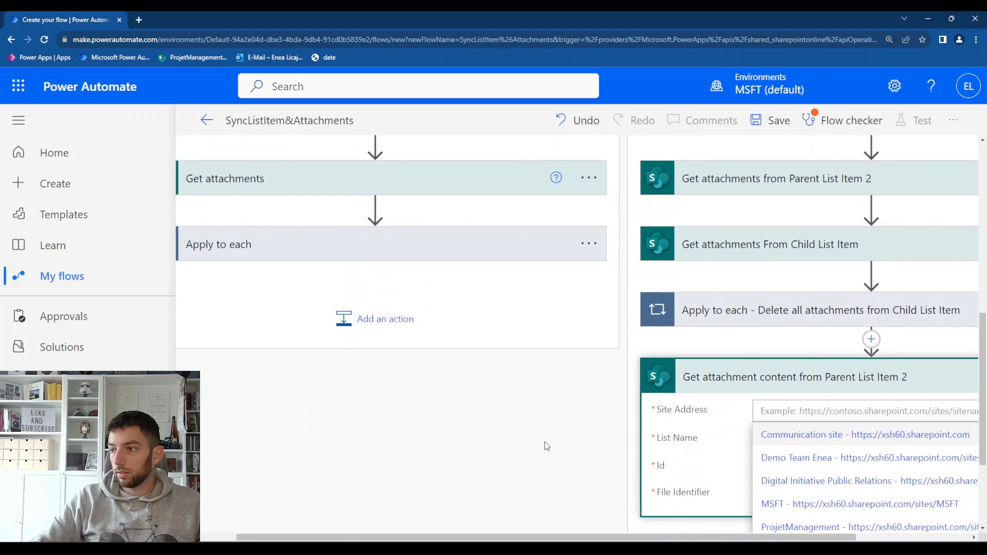
{"action": "scroll", "coordinate": [547, 446], "scroll_direction": "right", "scroll_amount": 3}
{"action": "scroll", "coordinate": [566, 455], "scroll_direction": "down", "scroll_amount": 3}
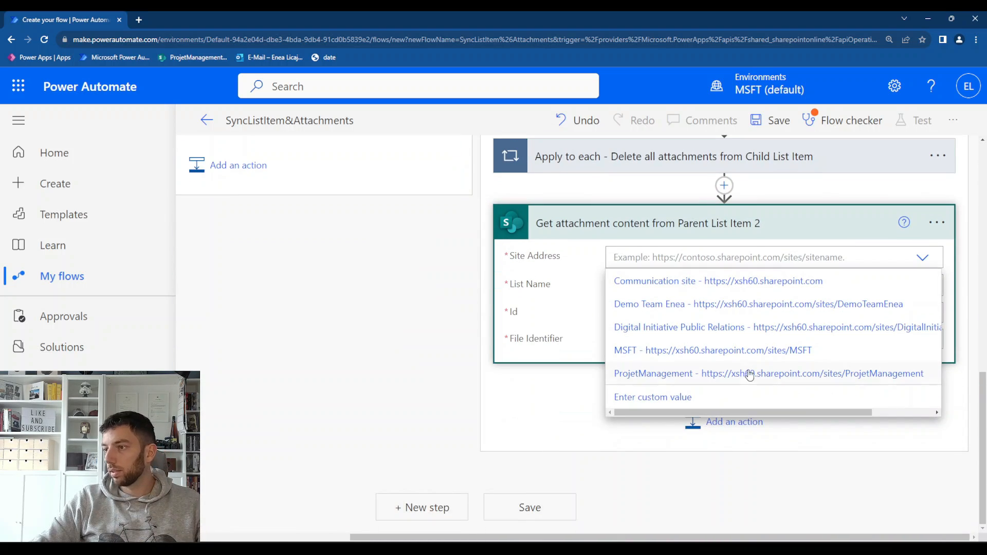
{"action": "left_click", "coordinate": [661, 377]}
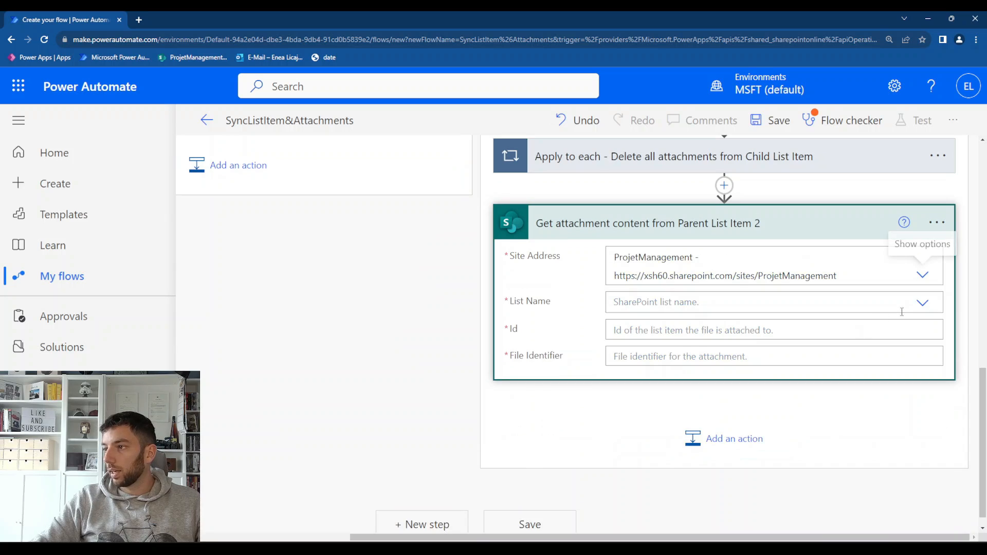
{"action": "left_click", "coordinate": [901, 308]}
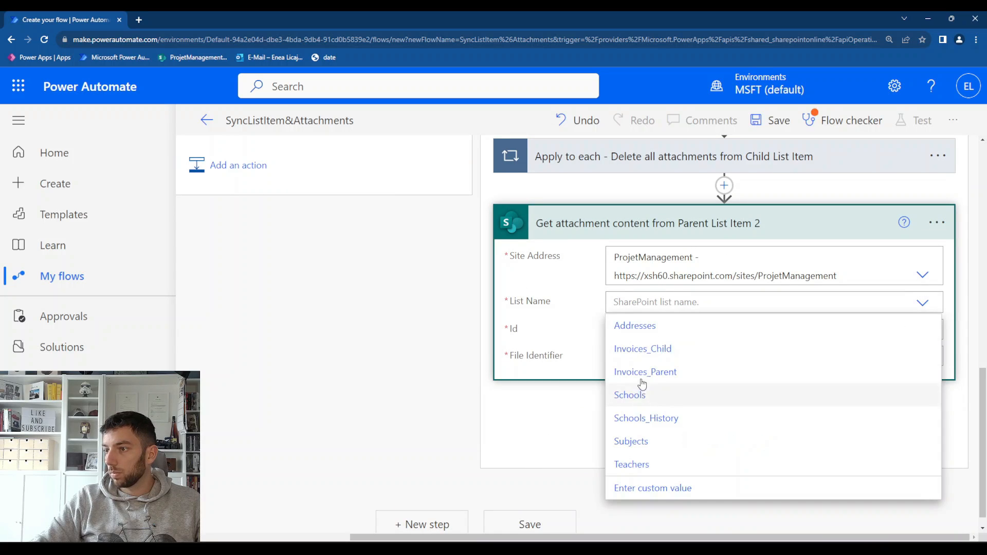
{"action": "left_click", "coordinate": [678, 362]}
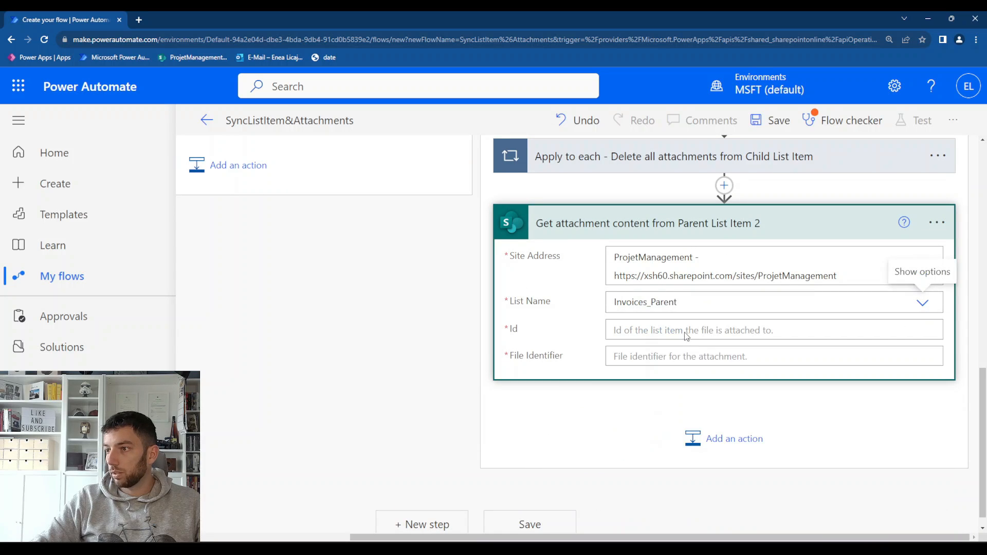
Set the Id of Get attachment content from Parent List Item 2 to the list item ID dynamic value
{"action": "left_click", "coordinate": [684, 333]}
{"action": "scroll", "coordinate": [775, 427], "scroll_direction": "down", "scroll_amount": 5}
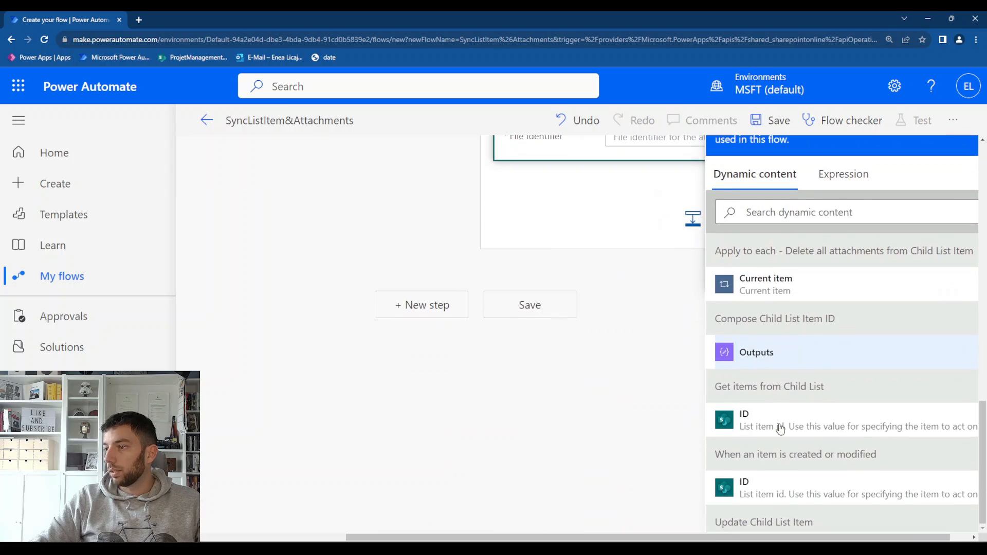
{"action": "scroll", "coordinate": [602, 338], "scroll_direction": "up", "scroll_amount": 4}
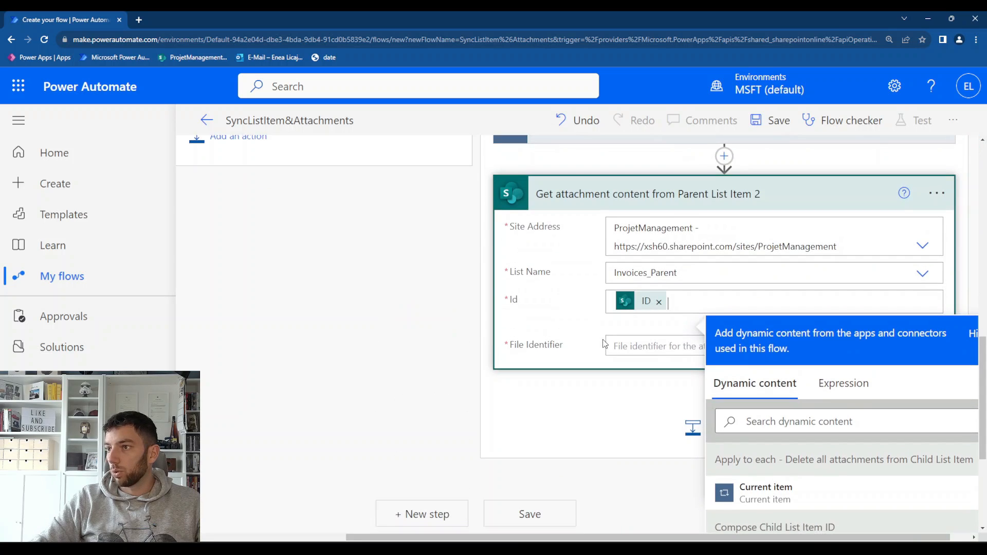
Set the action's File Identifier to the Id from Get attachments from Parent List Item 2
{"action": "scroll", "coordinate": [630, 397], "scroll_direction": "down", "scroll_amount": 4}
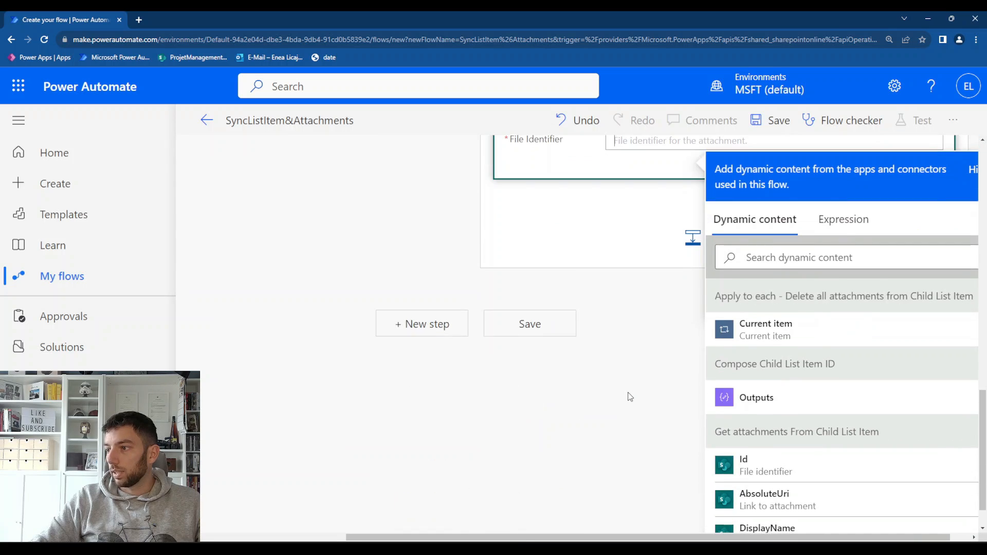
{"action": "scroll", "coordinate": [630, 397], "scroll_direction": "up", "scroll_amount": 5}
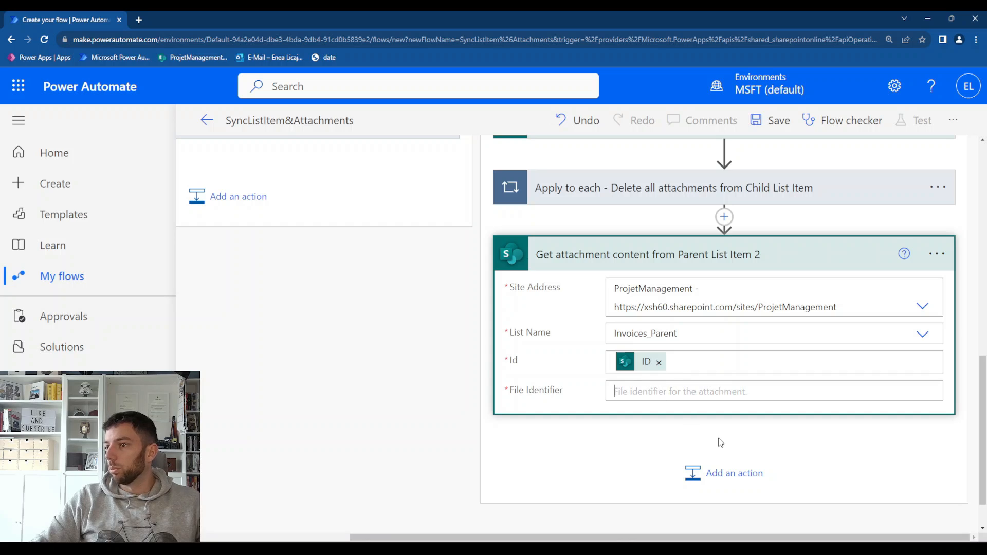
{"action": "scroll", "coordinate": [716, 441], "scroll_direction": "up", "scroll_amount": 6}
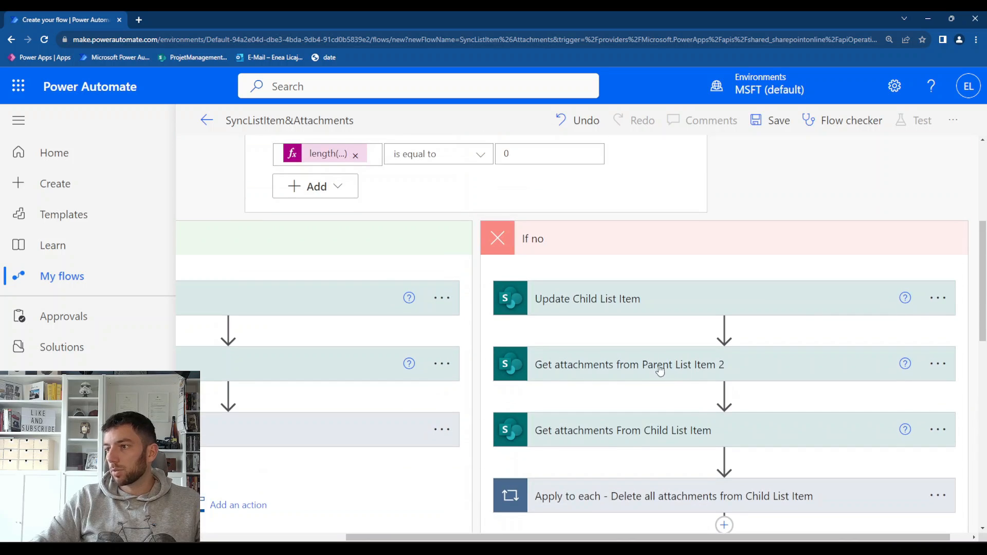
{"action": "scroll", "coordinate": [693, 372], "scroll_direction": "down", "scroll_amount": 8}
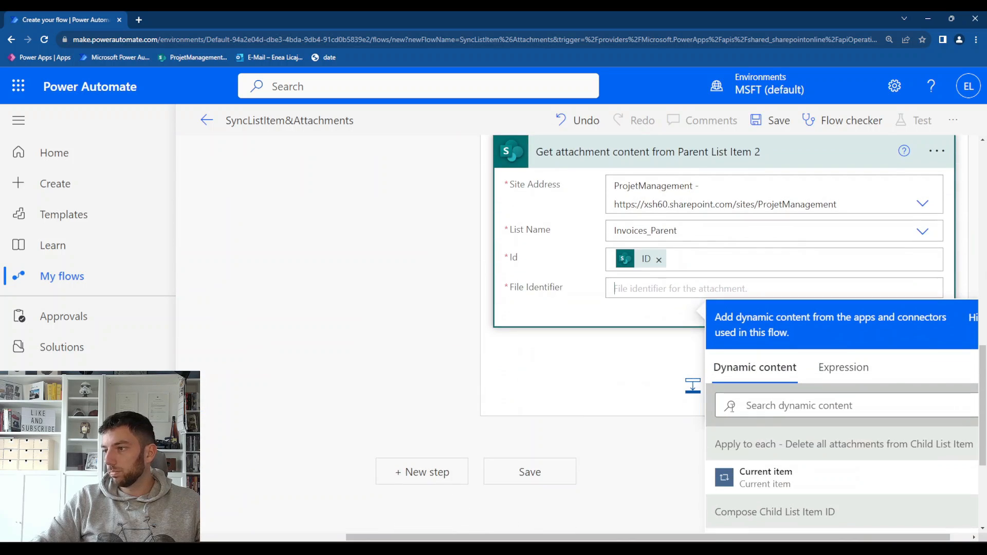
{"action": "scroll", "coordinate": [784, 451], "scroll_direction": "down", "scroll_amount": 3}
{"action": "scroll", "coordinate": [784, 445], "scroll_direction": "down", "scroll_amount": 3}
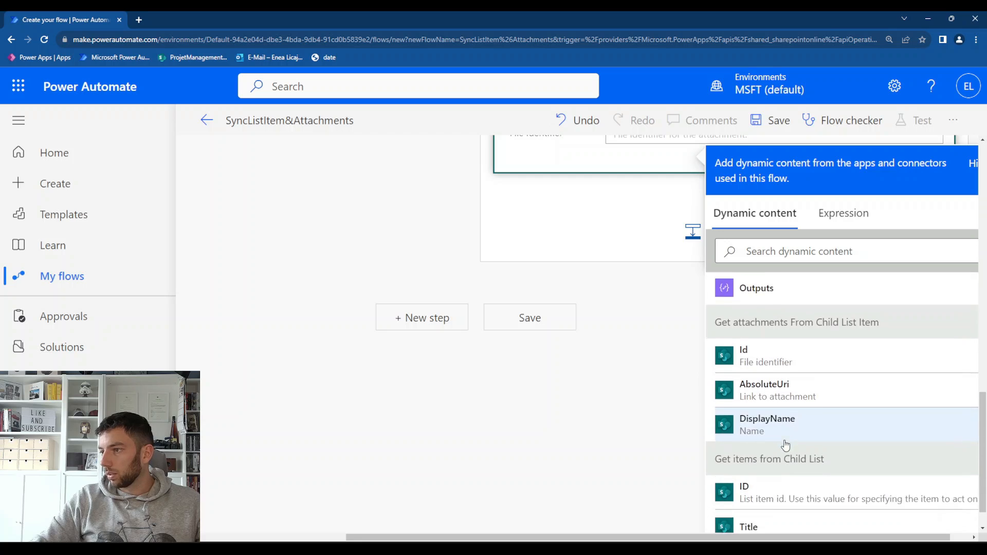
{"action": "scroll", "coordinate": [784, 445], "scroll_direction": "down", "scroll_amount": 10}
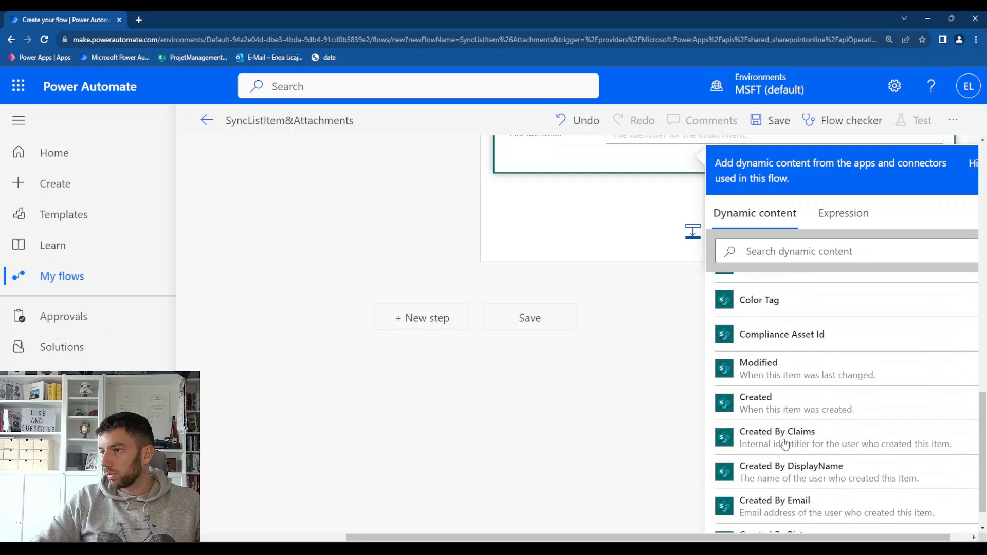
{"action": "left_click", "coordinate": [830, 251]}
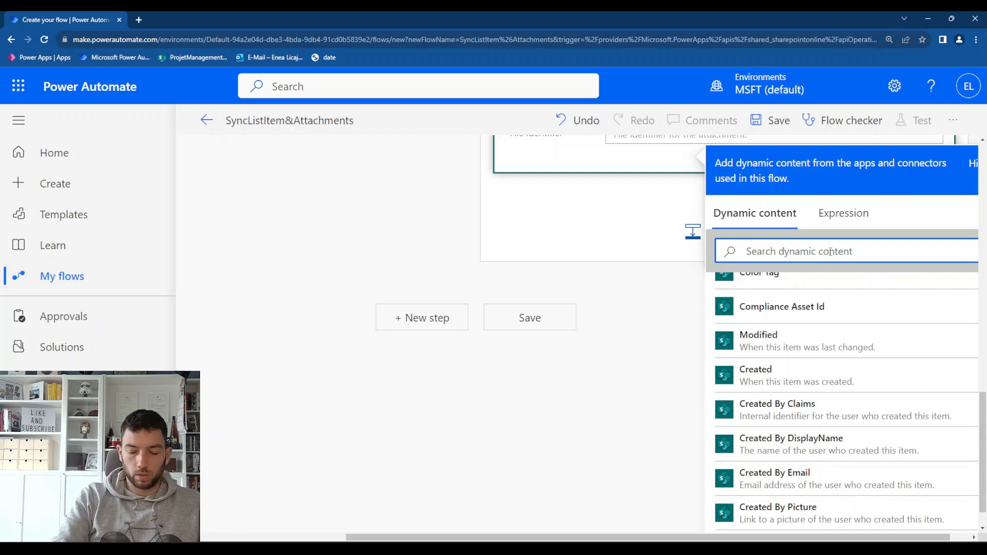
{"action": "type", "text": "id"}
{"action": "scroll", "coordinate": [824, 329], "scroll_direction": "down", "scroll_amount": 2}
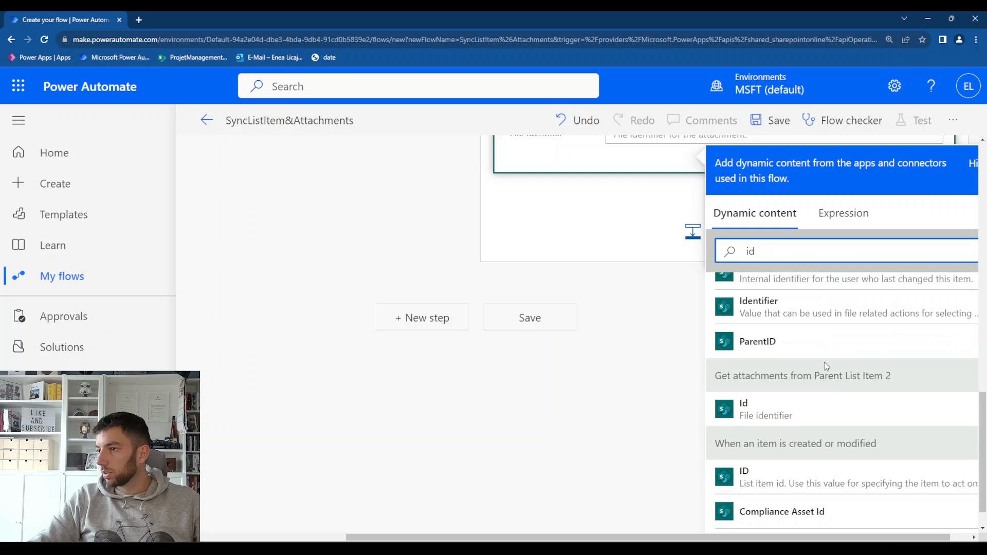
{"action": "left_click", "coordinate": [856, 406]}
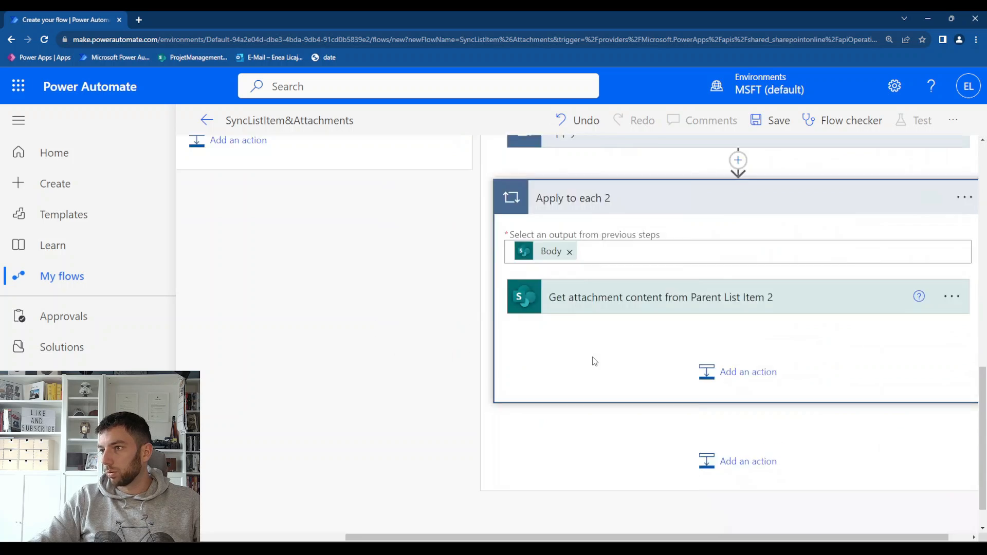
{"action": "scroll", "coordinate": [592, 360], "scroll_direction": "up", "scroll_amount": 5}
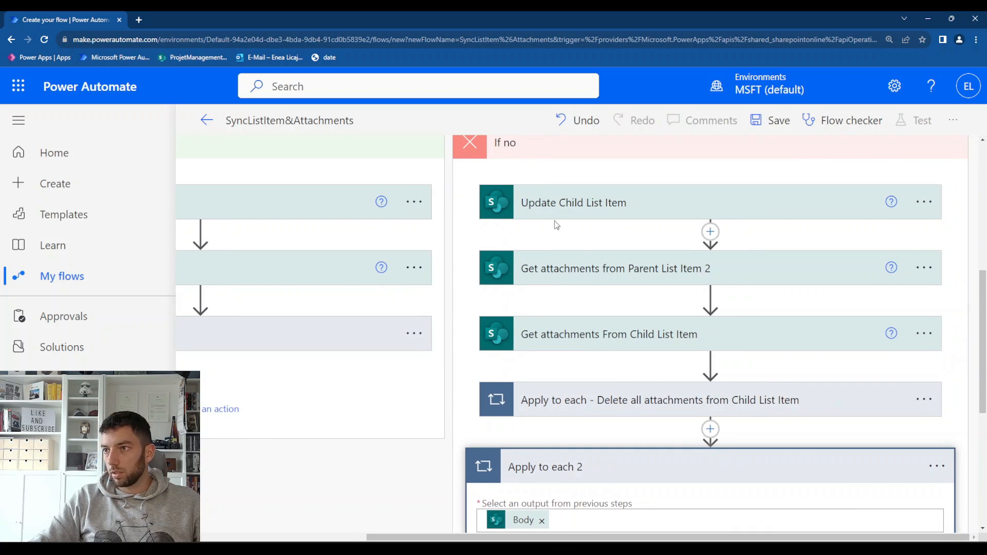
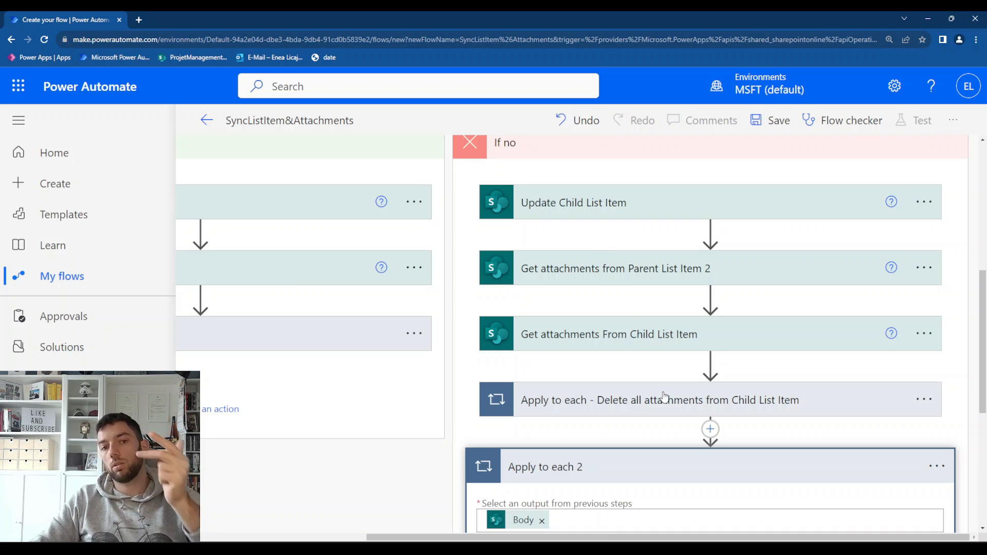
{"action": "scroll", "coordinate": [663, 406], "scroll_direction": "down", "scroll_amount": 3}
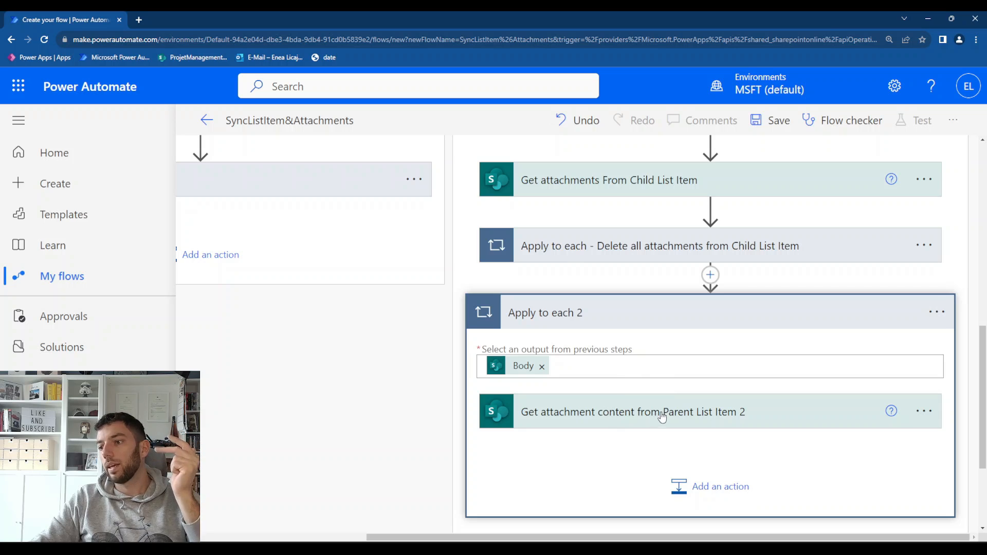
{"action": "left_click", "coordinate": [655, 417]}
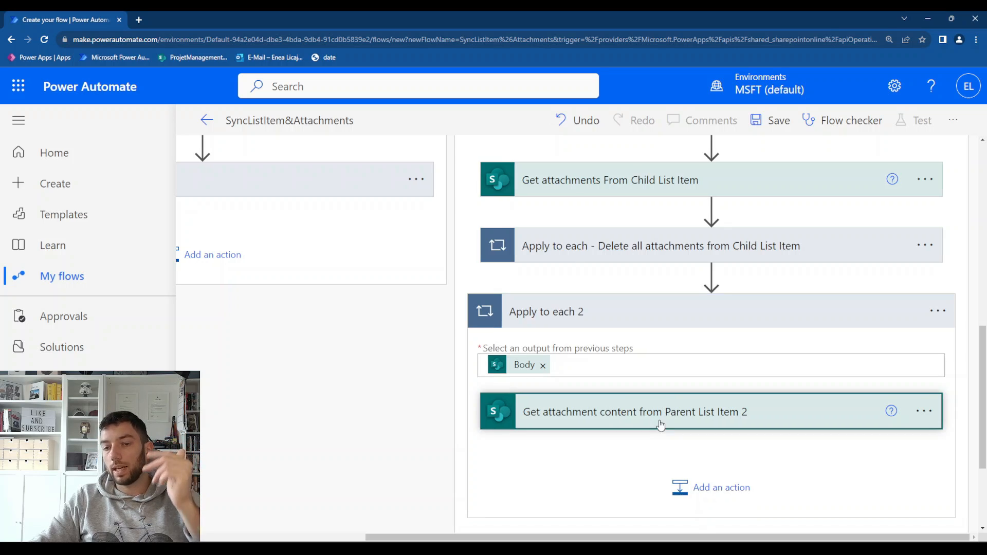
{"action": "scroll", "coordinate": [666, 414], "scroll_direction": "up", "scroll_amount": 1}
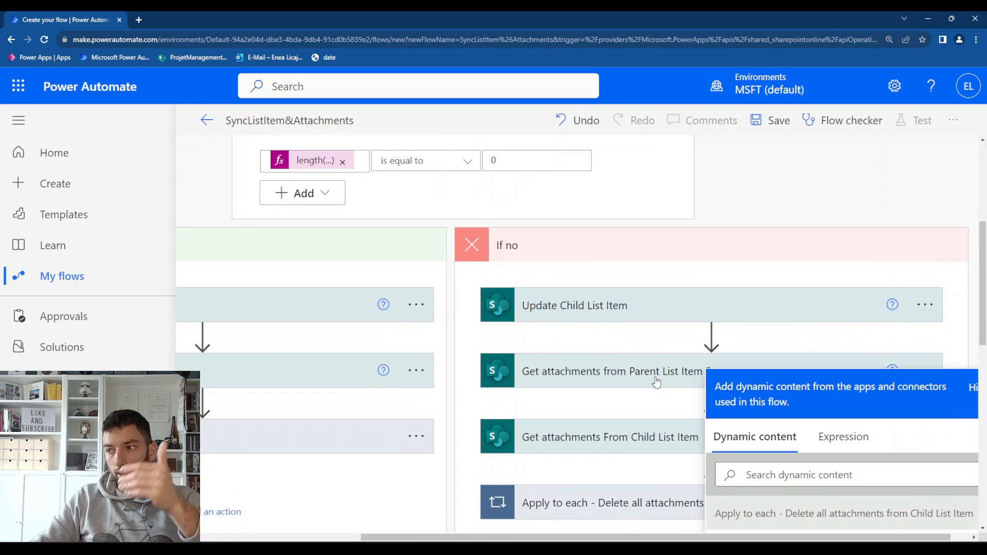
{"action": "scroll", "coordinate": [657, 382], "scroll_direction": "down", "scroll_amount": 8}
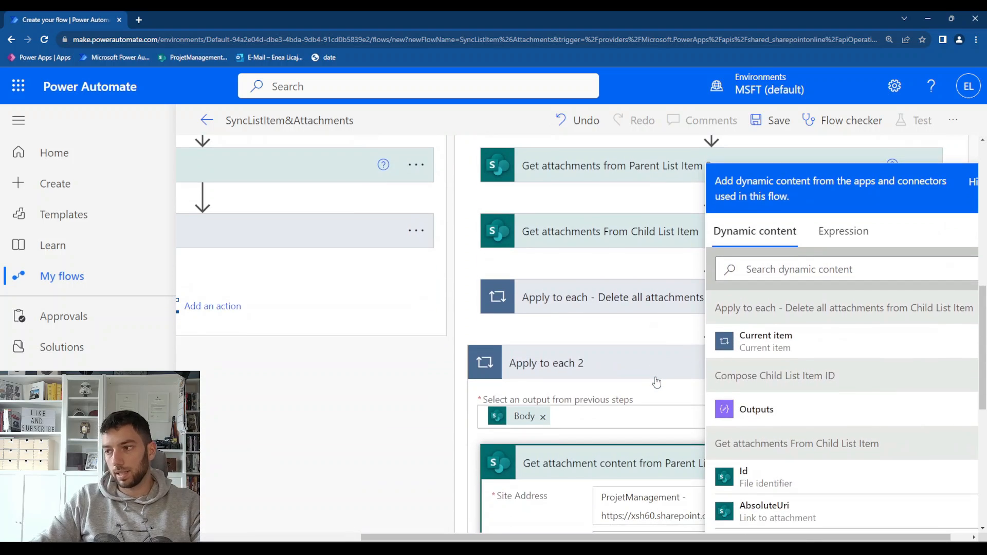
{"action": "scroll", "coordinate": [643, 380], "scroll_direction": "up", "scroll_amount": 3}
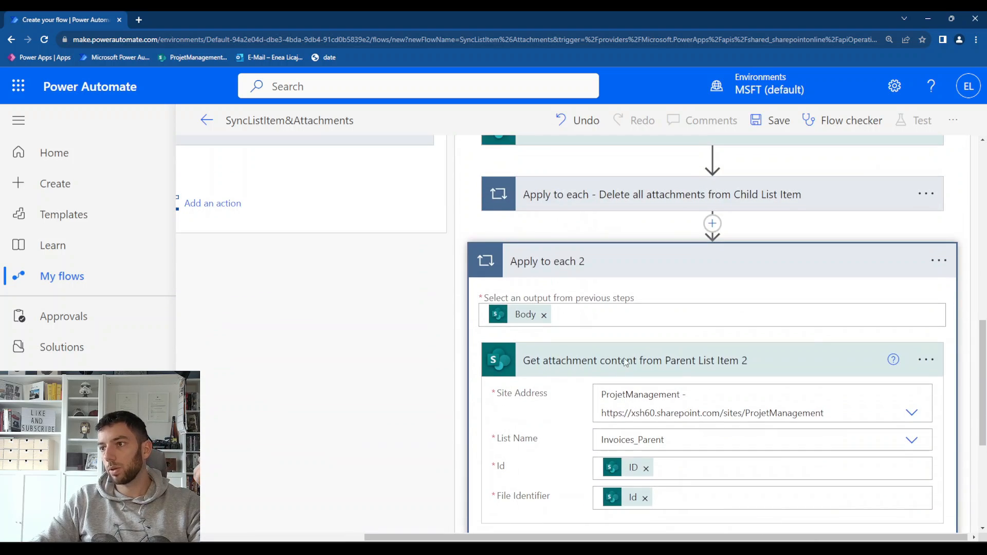
Rename the Apply to each 2 loop to "Apply to each create all attachments in Child List Item 2"
{"action": "left_click", "coordinate": [938, 261]}
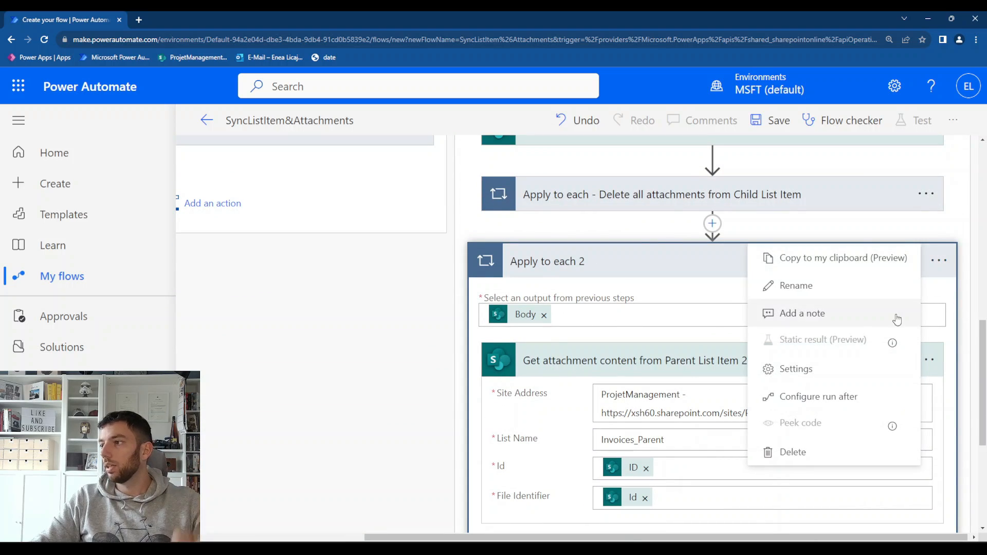
{"action": "left_click", "coordinate": [828, 298]}
{"action": "key", "text": "End"}
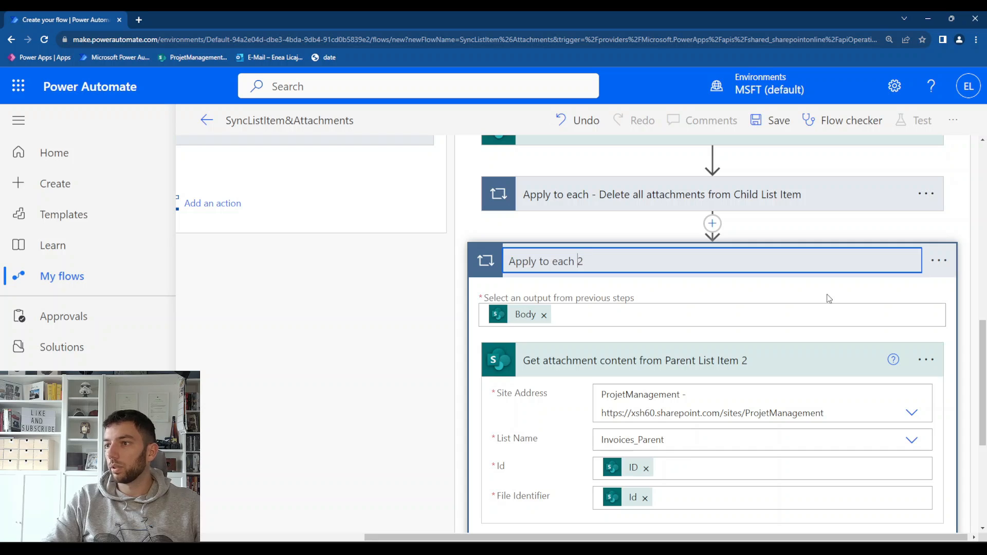
{"action": "type", "text": "c"}
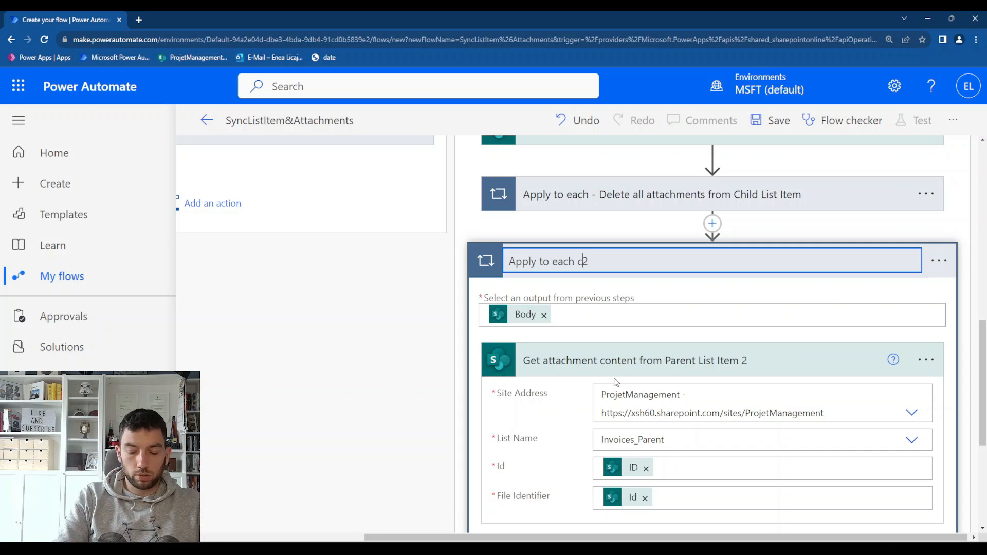
{"action": "type", "text": "reate all atta"}
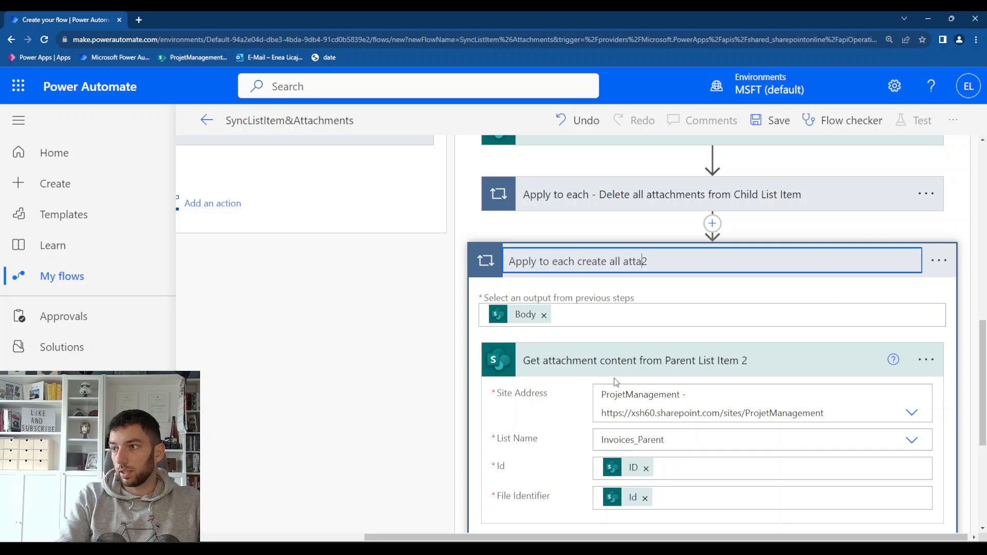
{"action": "type", "text": "chments in Chi"}
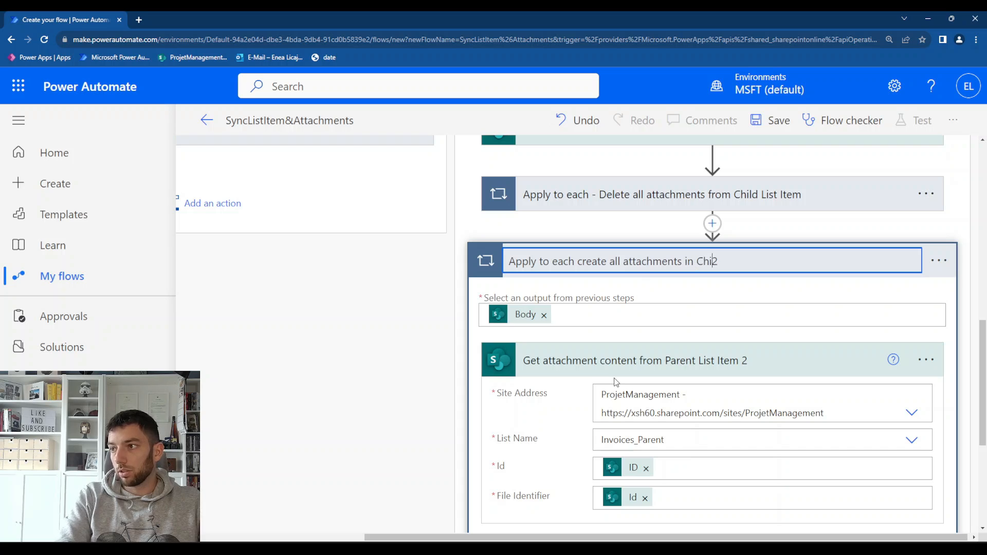
{"action": "type", "text": "ld List Item"}
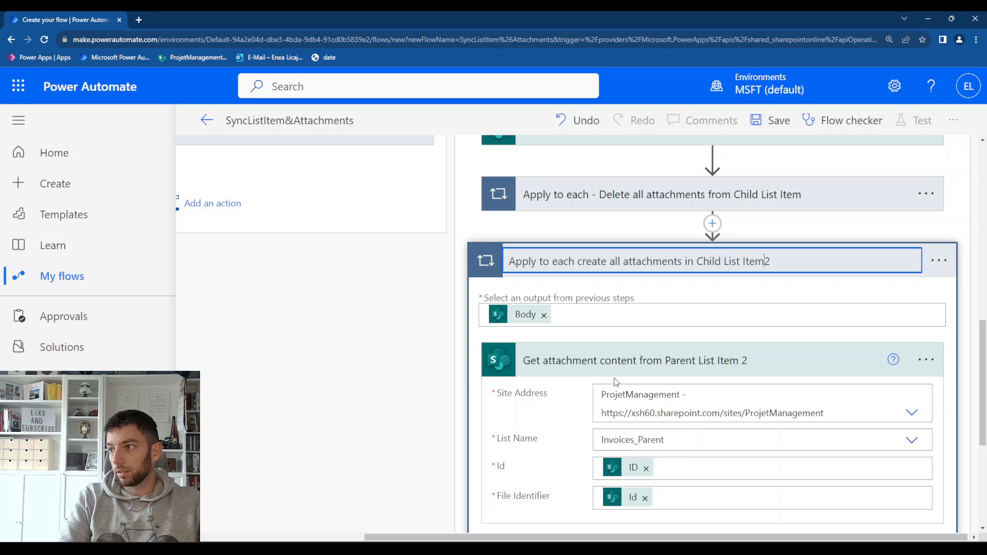
{"action": "key", "text": "Return"}
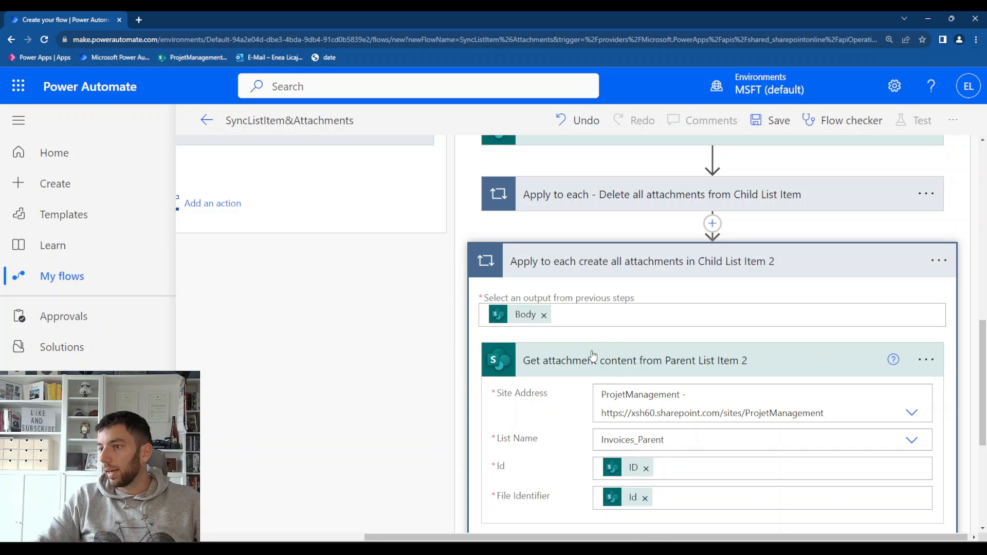
Add a SharePoint Add attachment action inside the loop, after Get attachment content from Parent List Item 2
{"action": "scroll", "coordinate": [593, 355], "scroll_direction": "down", "scroll_amount": 1}
{"action": "scroll", "coordinate": [646, 363], "scroll_direction": "down", "scroll_amount": 2}
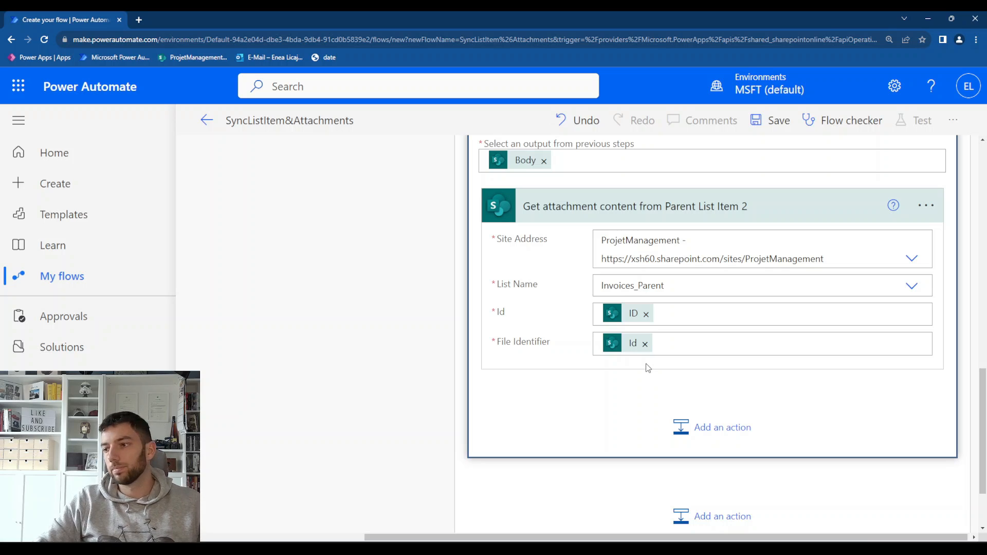
{"action": "left_click", "coordinate": [714, 427]}
{"action": "scroll", "coordinate": [564, 355], "scroll_direction": "up", "scroll_amount": 3}
{"action": "left_click", "coordinate": [564, 354]}
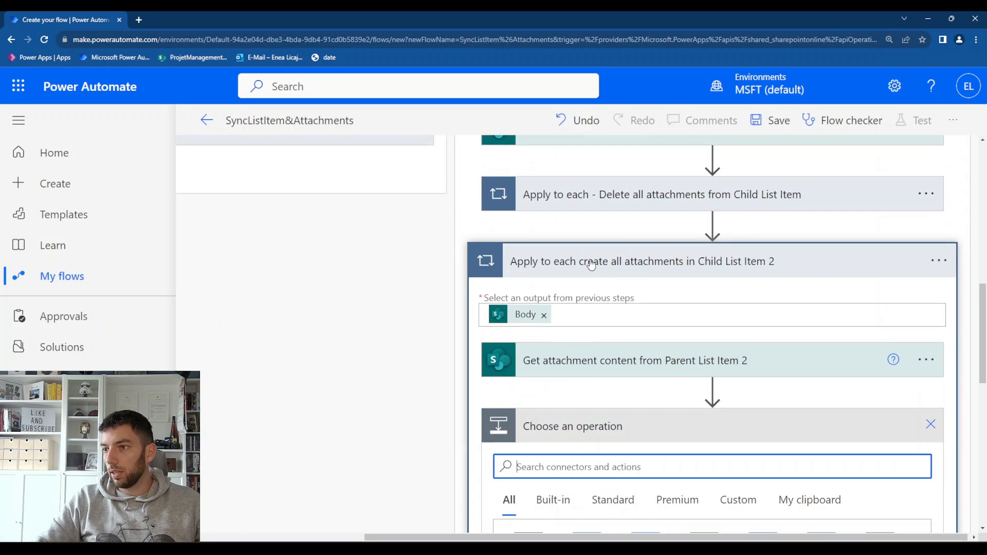
{"action": "scroll", "coordinate": [591, 257], "scroll_direction": "down", "scroll_amount": 5}
{"action": "type", "text": "add a"}
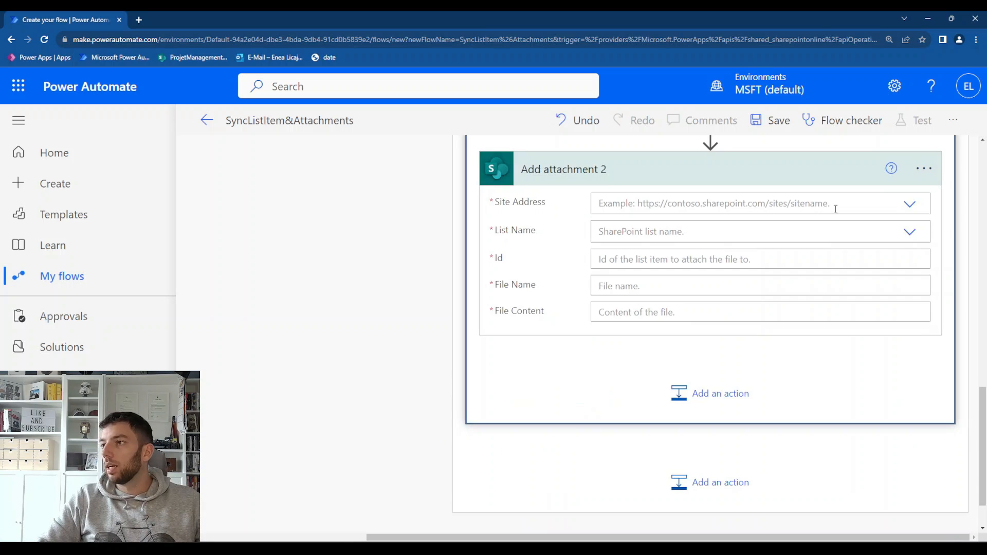
Point Add attachment 2 to the ProjetManagement site's Invoices_Child list
{"action": "left_click", "coordinate": [910, 204]}
{"action": "left_click", "coordinate": [627, 270]}
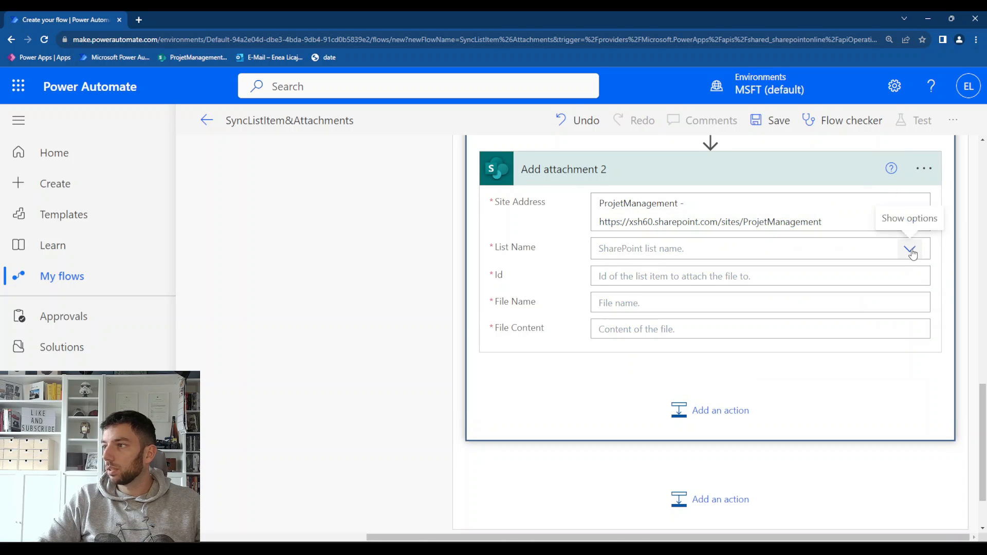
{"action": "left_click", "coordinate": [910, 249]}
{"action": "left_click", "coordinate": [636, 297]}
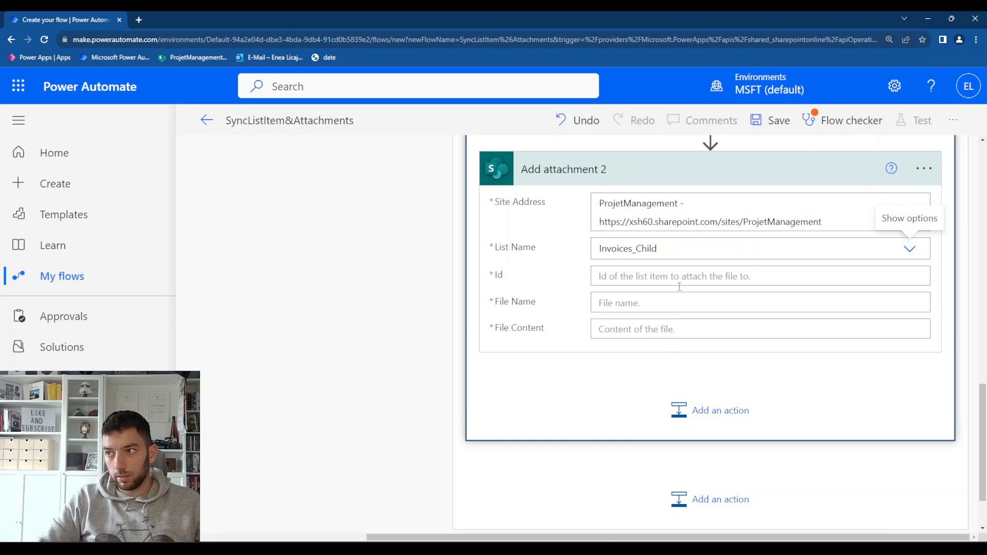
Set the Id of Add attachment 2 to the list item ID dynamic value
{"action": "left_click", "coordinate": [697, 277]}
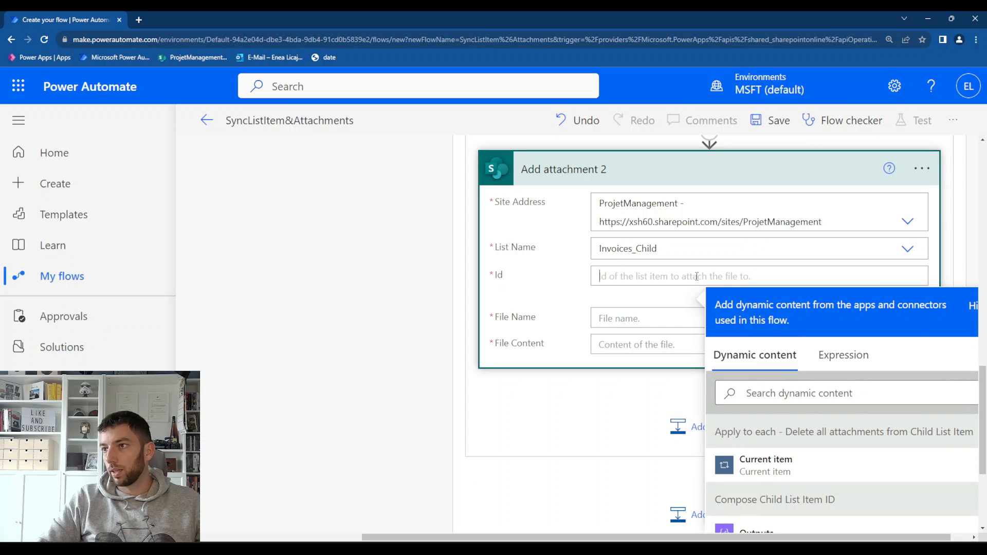
{"action": "scroll", "coordinate": [758, 424], "scroll_direction": "down", "scroll_amount": 5}
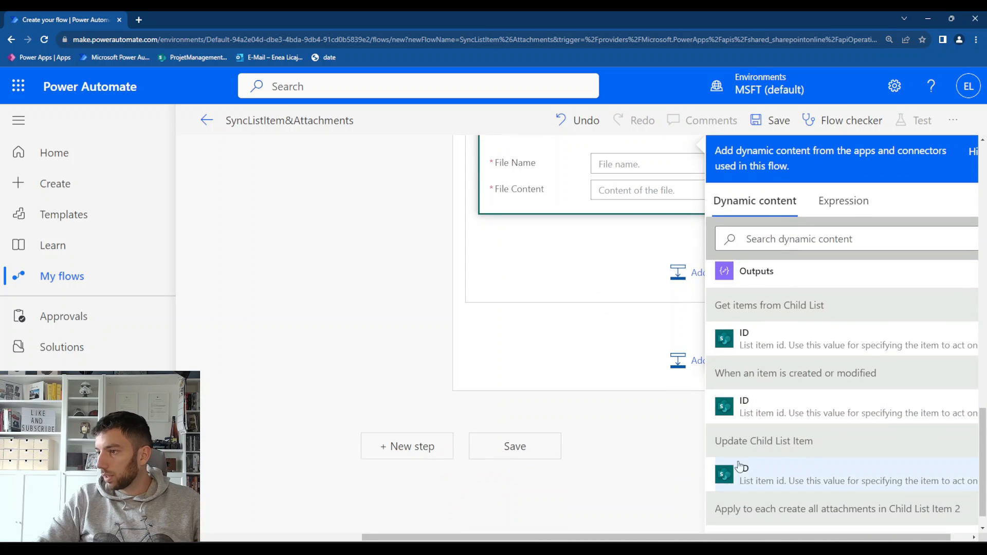
{"action": "left_click", "coordinate": [745, 407]}
{"action": "scroll", "coordinate": [631, 275], "scroll_direction": "up", "scroll_amount": 2}
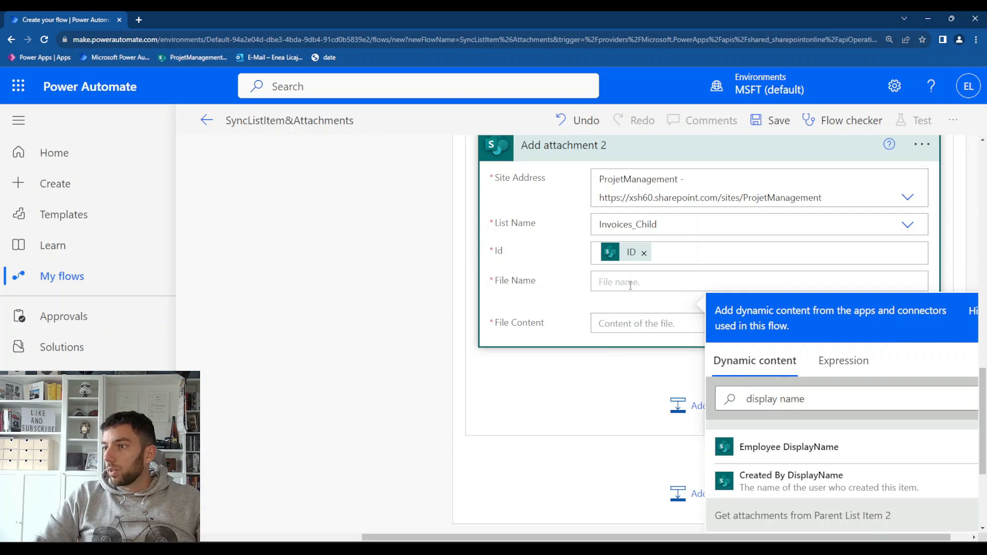
Set the File Name of Add attachment 2 to DisplayName from Get attachments from Parent List Item 2
{"action": "scroll", "coordinate": [693, 383], "scroll_direction": "down", "scroll_amount": 3}
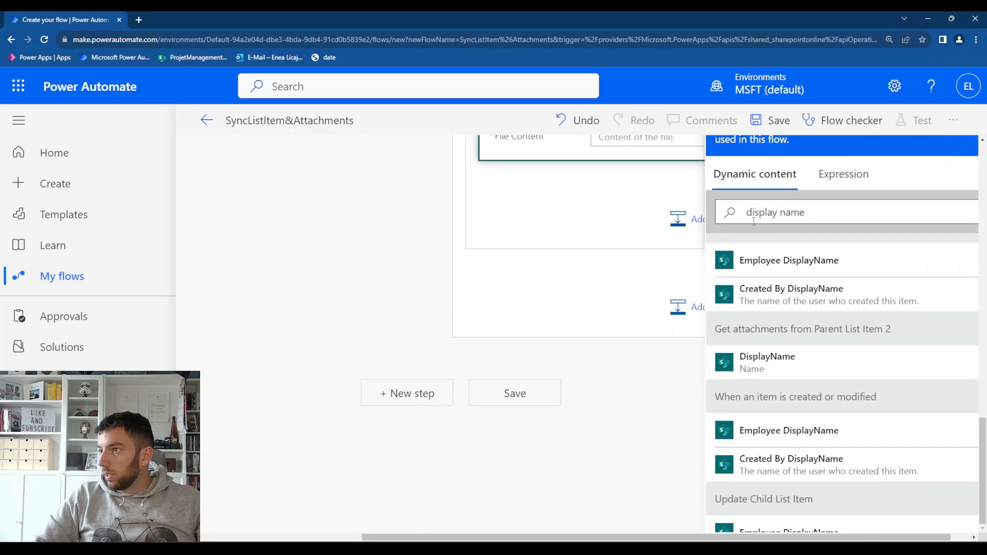
{"action": "left_click_drag", "start_coordinate": [750, 212], "coordinate": [806, 213]}
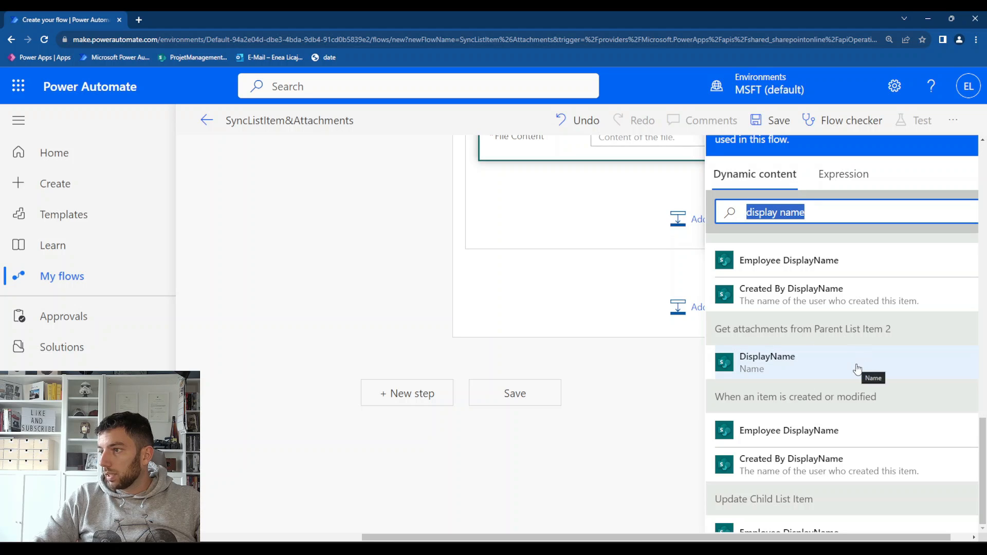
{"action": "scroll", "coordinate": [550, 324], "scroll_direction": "up", "scroll_amount": 10}
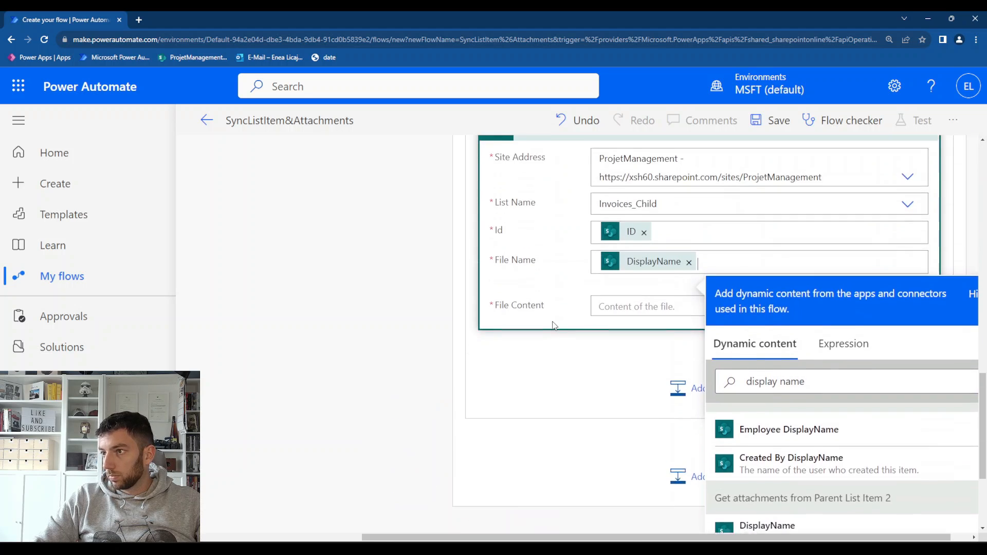
Set the File Content of Add attachment 2 to Attachment Content from Get attachment content from Parent List Item 2
{"action": "scroll", "coordinate": [564, 313], "scroll_direction": "up", "scroll_amount": 2}
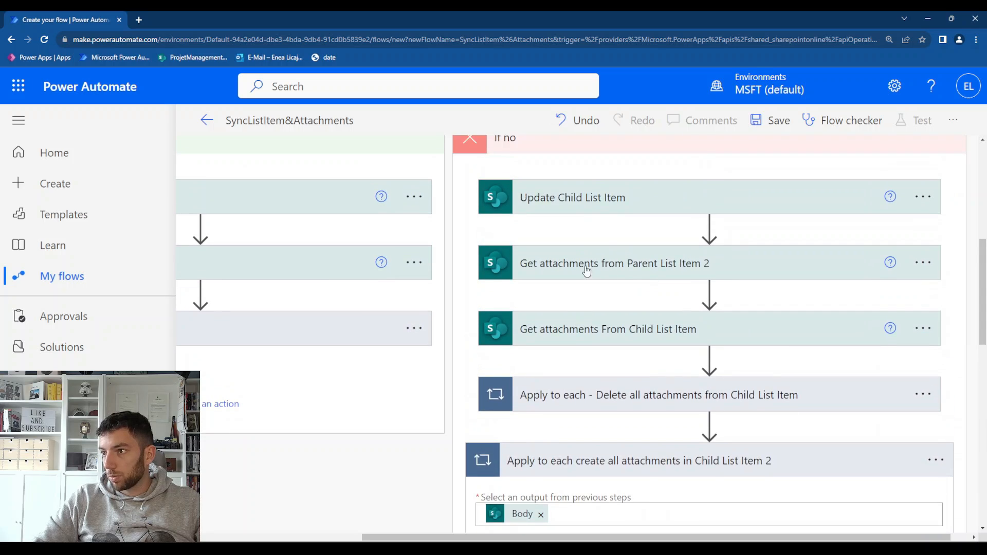
{"action": "scroll", "coordinate": [666, 293], "scroll_direction": "down", "scroll_amount": 2}
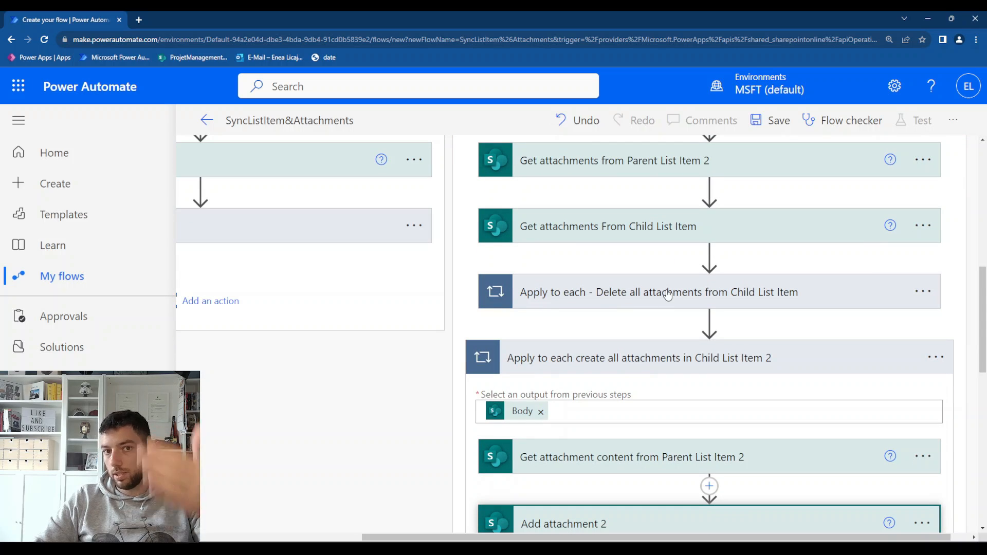
{"action": "scroll", "coordinate": [667, 293], "scroll_direction": "down", "scroll_amount": 9}
{"action": "scroll", "coordinate": [664, 298], "scroll_direction": "up", "scroll_amount": 4}
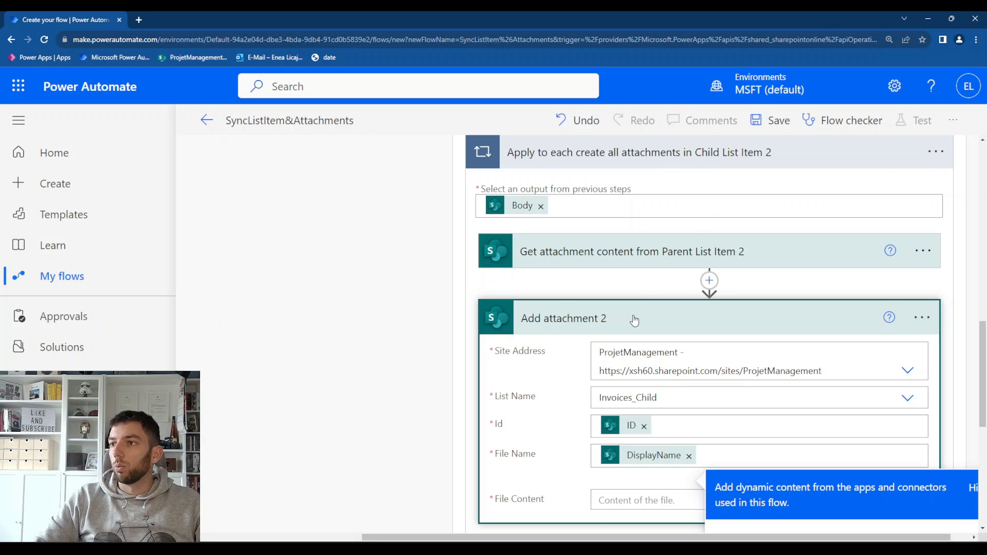
{"action": "scroll", "coordinate": [634, 320], "scroll_direction": "down", "scroll_amount": 3}
{"action": "left_click", "coordinate": [646, 346]}
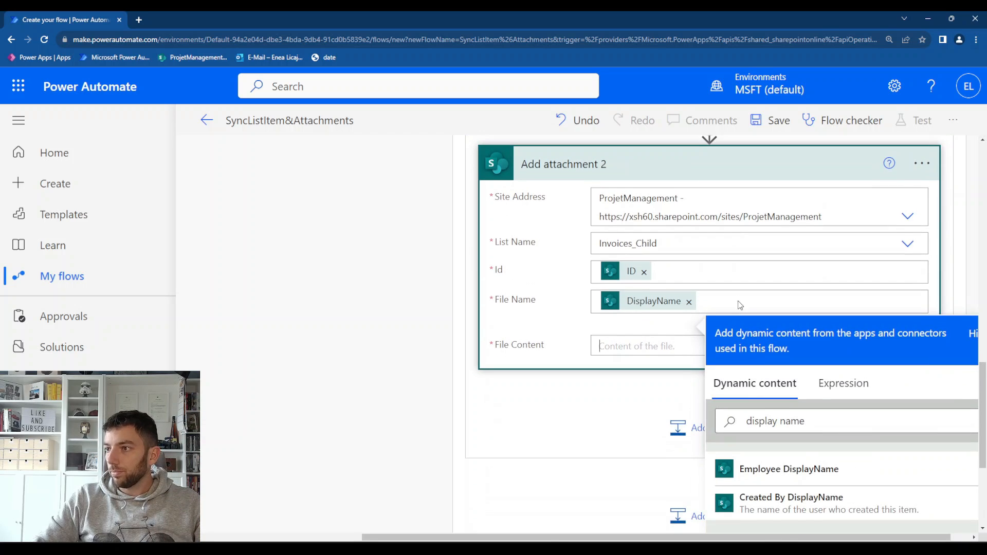
{"action": "scroll", "coordinate": [740, 304], "scroll_direction": "up", "scroll_amount": 3}
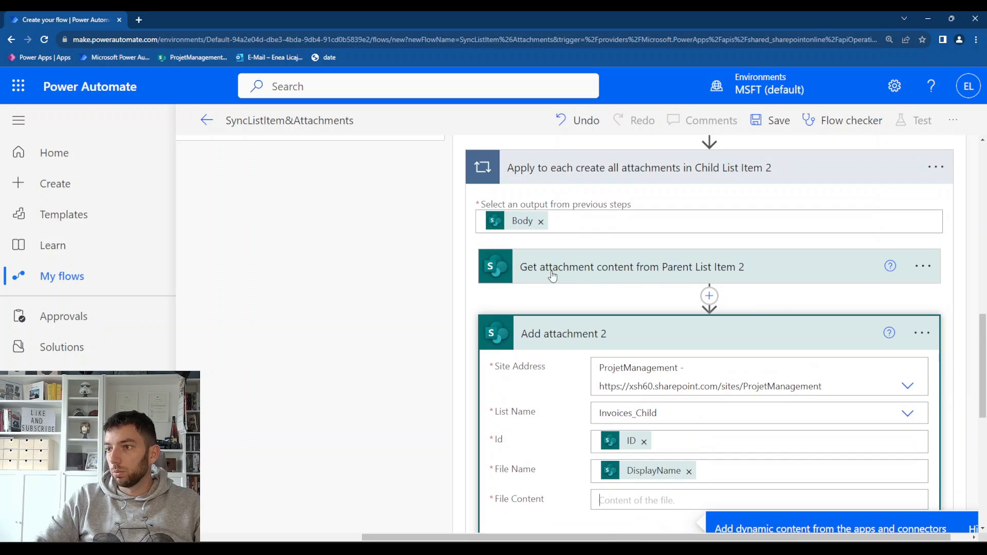
{"action": "scroll", "coordinate": [673, 280], "scroll_direction": "down", "scroll_amount": 5}
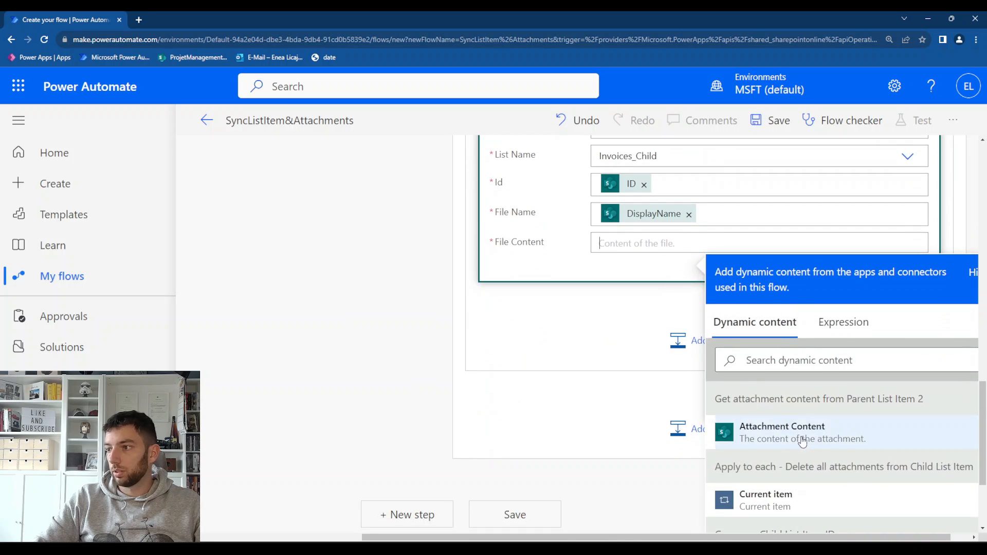
{"action": "left_click", "coordinate": [822, 437]}
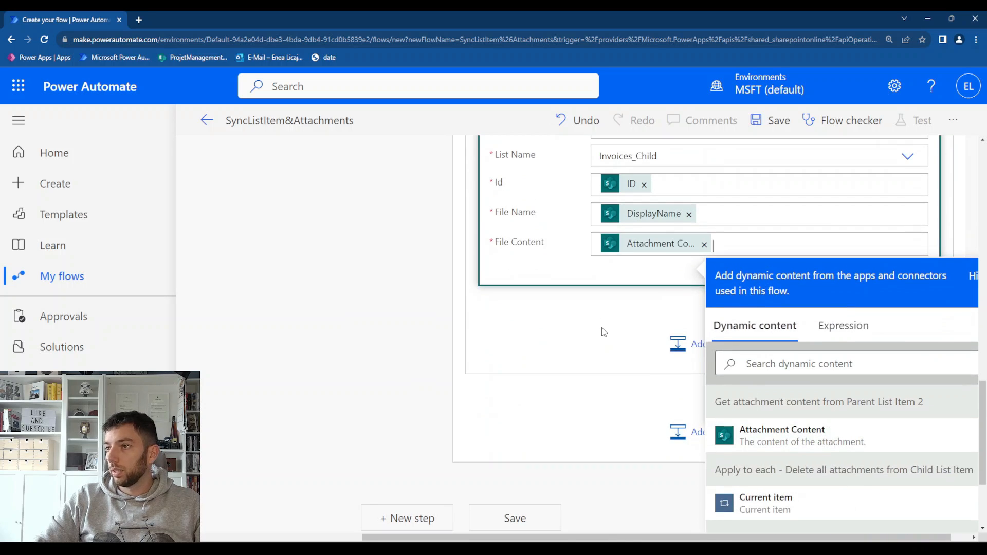
{"action": "left_click", "coordinate": [421, 393]}
Save the SyncListItem&Attachments flow and start a manual test run
{"action": "scroll", "coordinate": [421, 393], "scroll_direction": "down", "scroll_amount": 4}
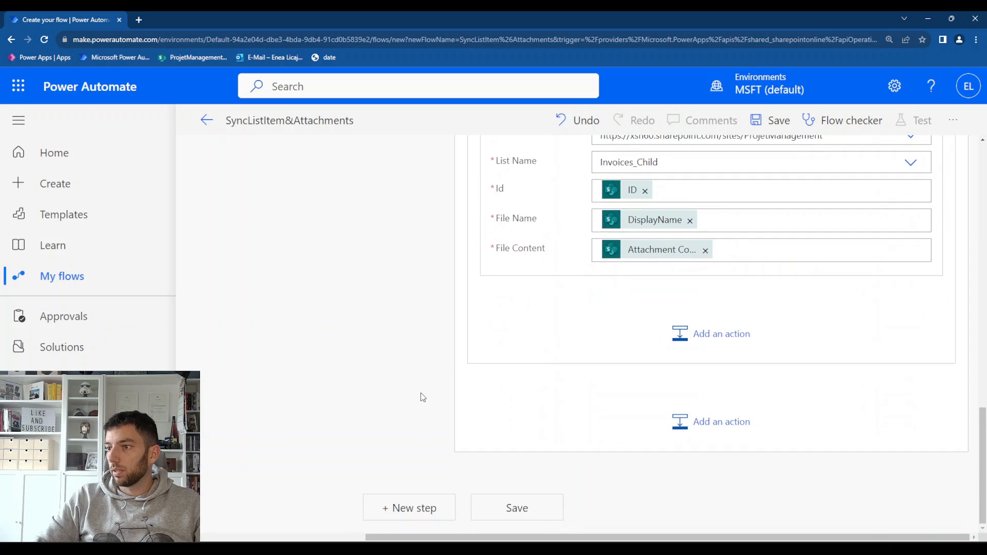
{"action": "scroll", "coordinate": [421, 392], "scroll_direction": "up", "scroll_amount": 6}
{"action": "left_click", "coordinate": [774, 120]}
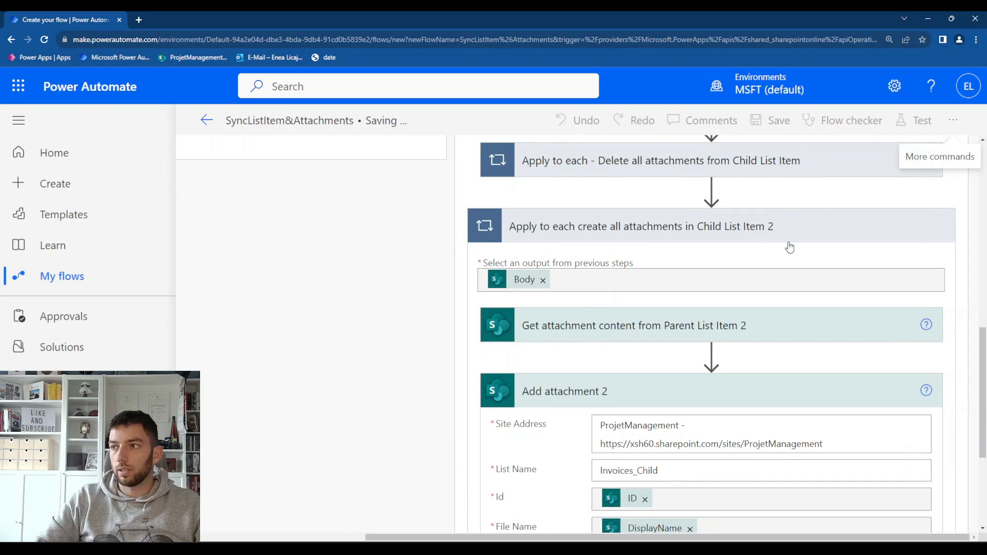
{"action": "left_click", "coordinate": [908, 119]}
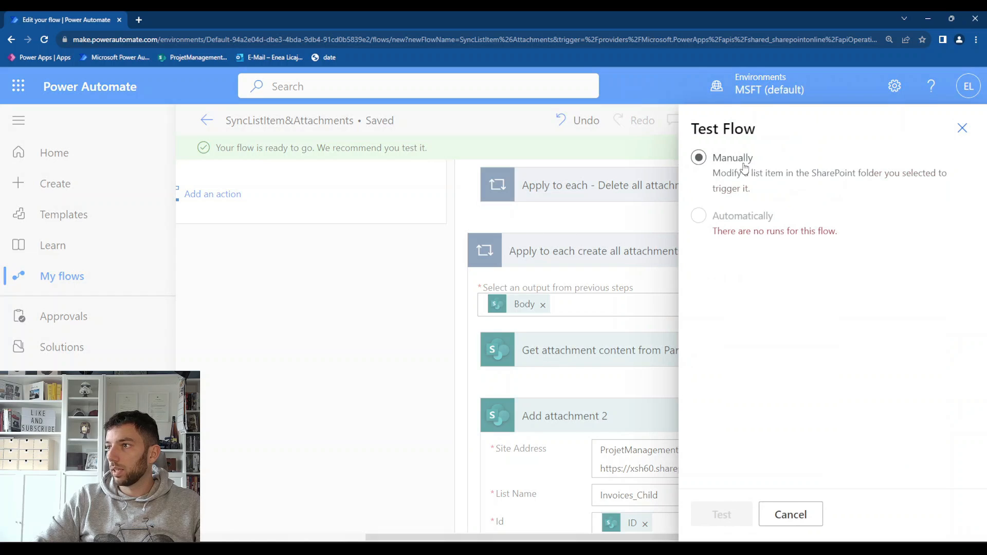
{"action": "left_click", "coordinate": [735, 165]}
{"action": "left_click", "coordinate": [721, 514]}
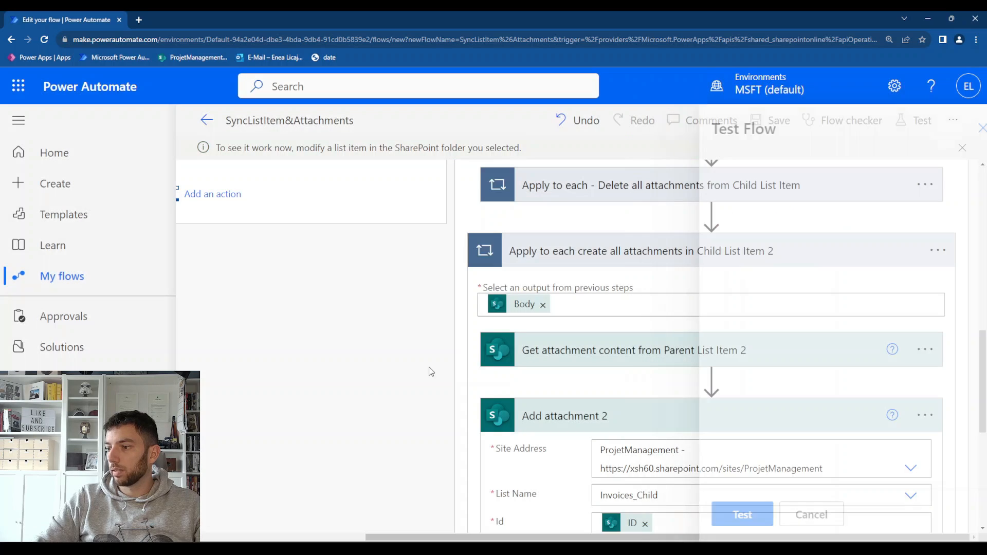
Switch to SharePoint and start a new Invoices_Parent item titled Invoice 1, with the employee's name filled in
{"action": "left_click", "coordinate": [714, 494]}
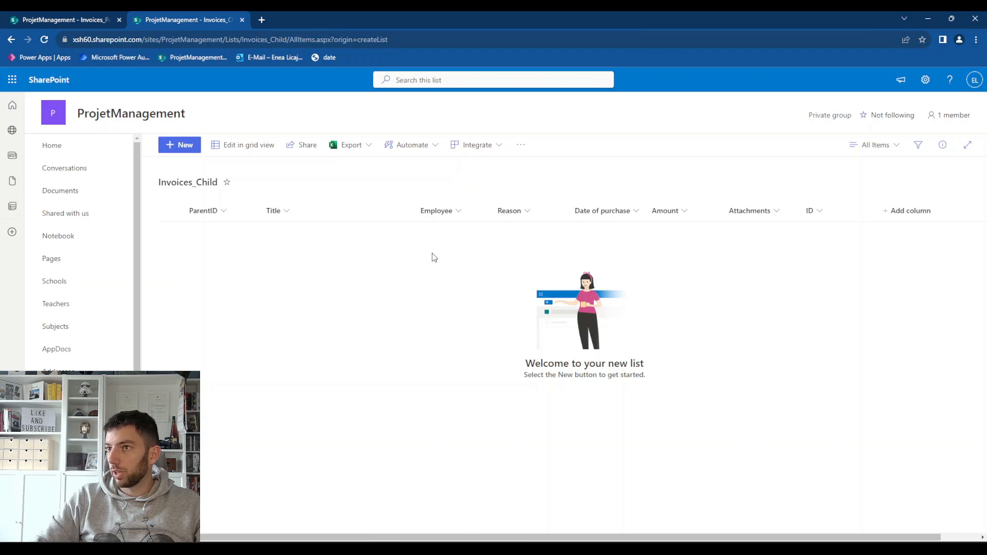
{"action": "left_click", "coordinate": [82, 19]}
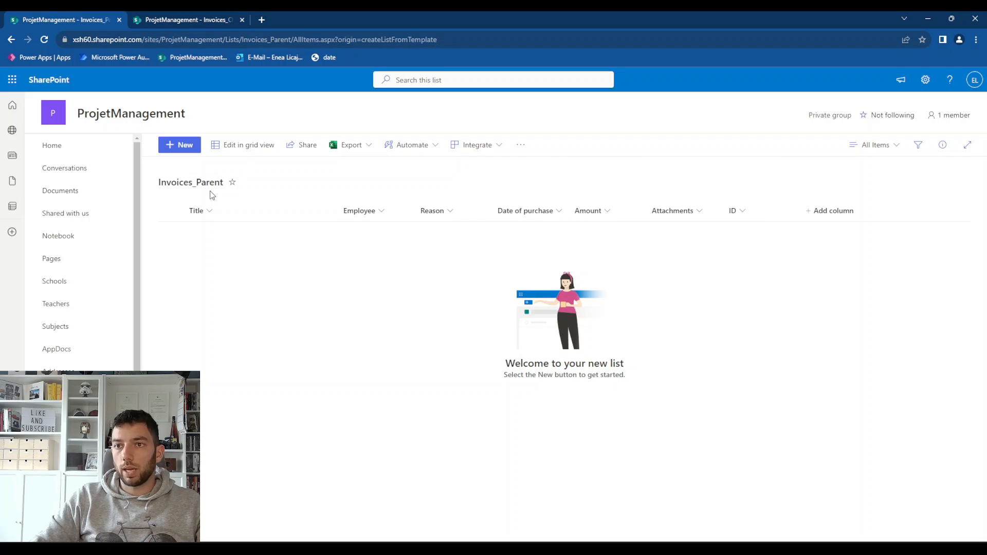
{"action": "left_click", "coordinate": [185, 145]}
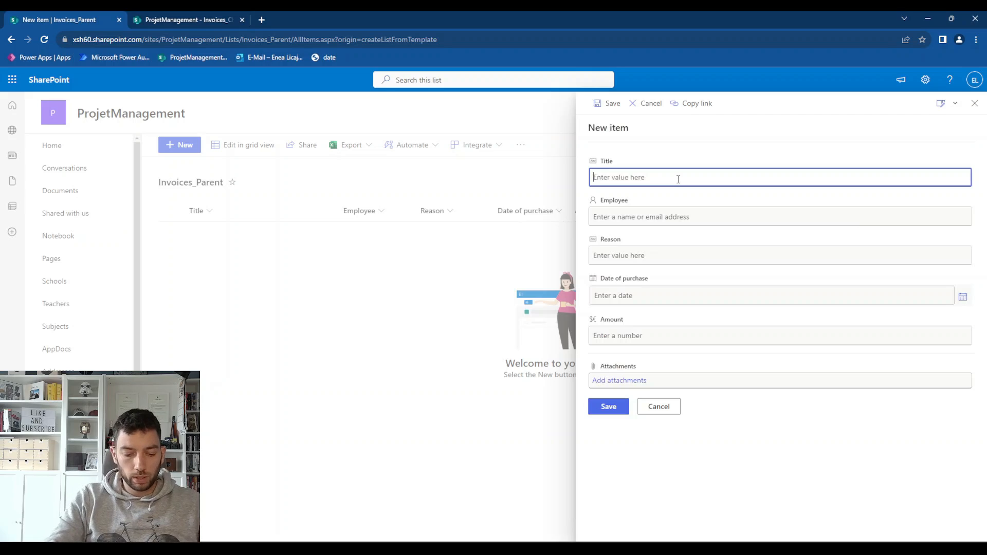
{"action": "type", "text": "Invoice 1"}
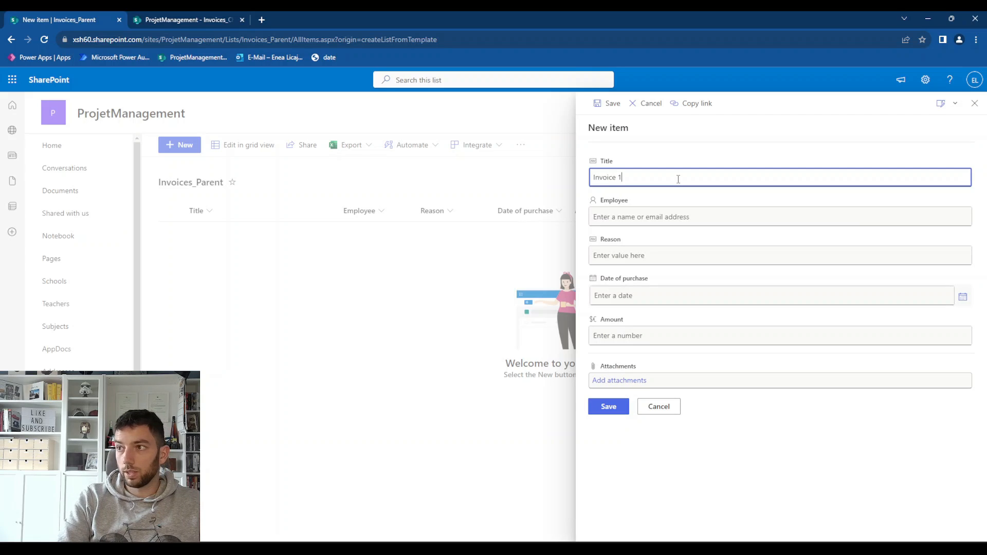
{"action": "key", "text": "Tab"}
{"action": "type", "text": "enea"}
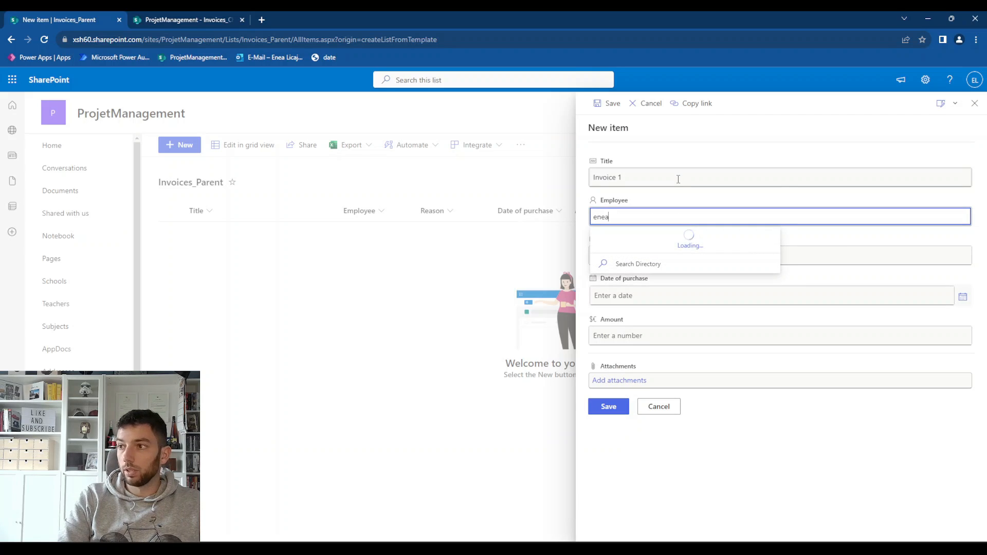
{"action": "key", "text": "Return"}
{"action": "key", "text": "Tab"}
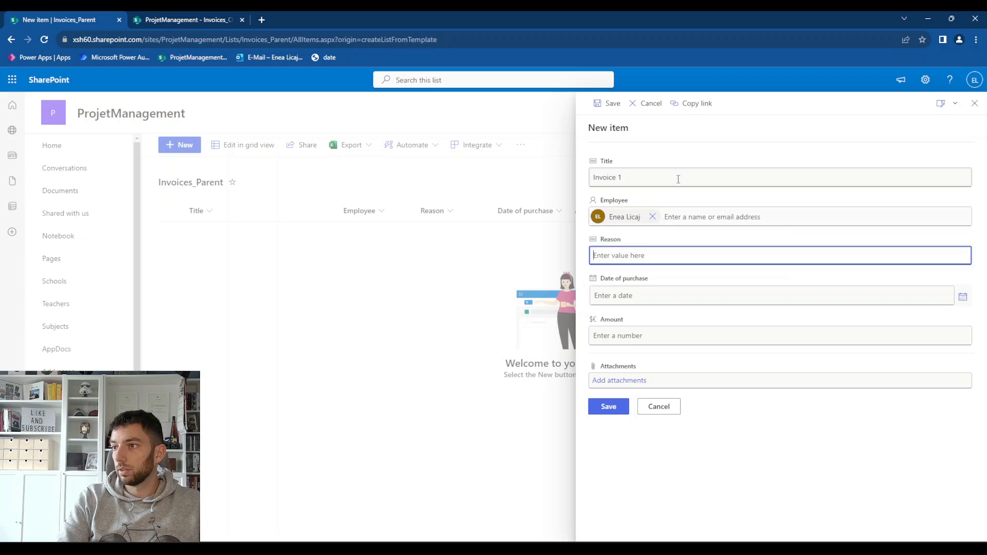
Set the new item's Reason to Dinner with Customer, Date of purchase to 11/1/2023 and Amount to 256
{"action": "type", "text": "Dinner w"}
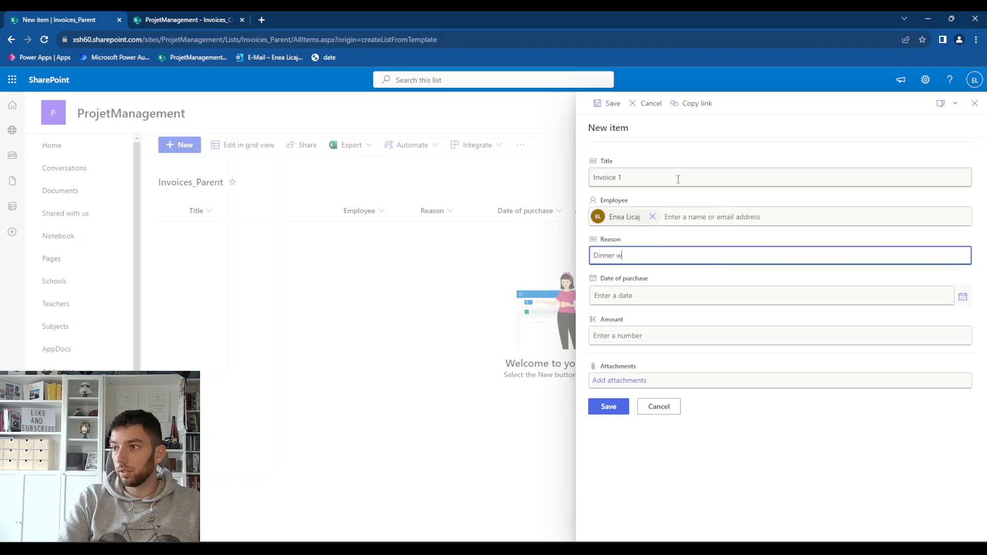
{"action": "type", "text": "ith Customer"}
{"action": "key", "text": "Tab"}
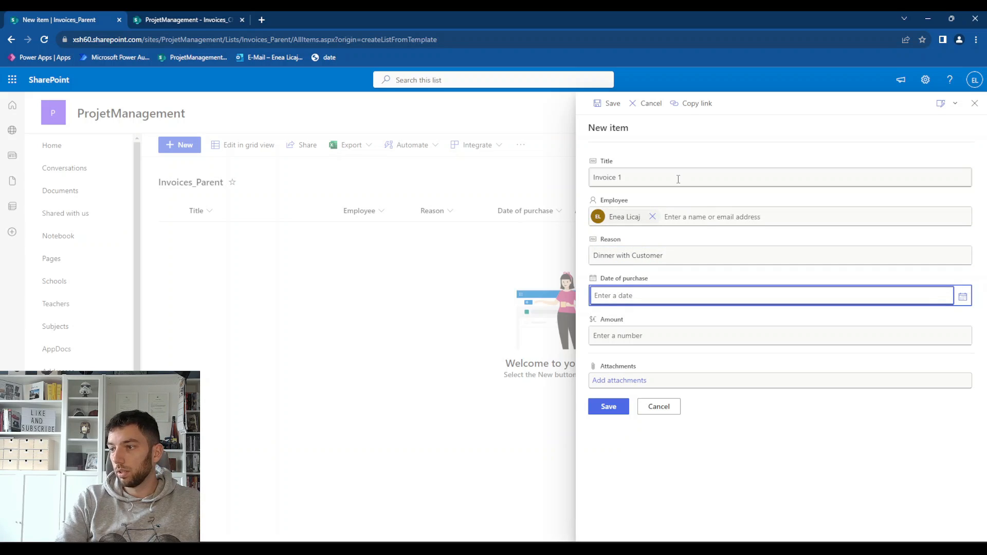
{"action": "left_click", "coordinate": [963, 297]}
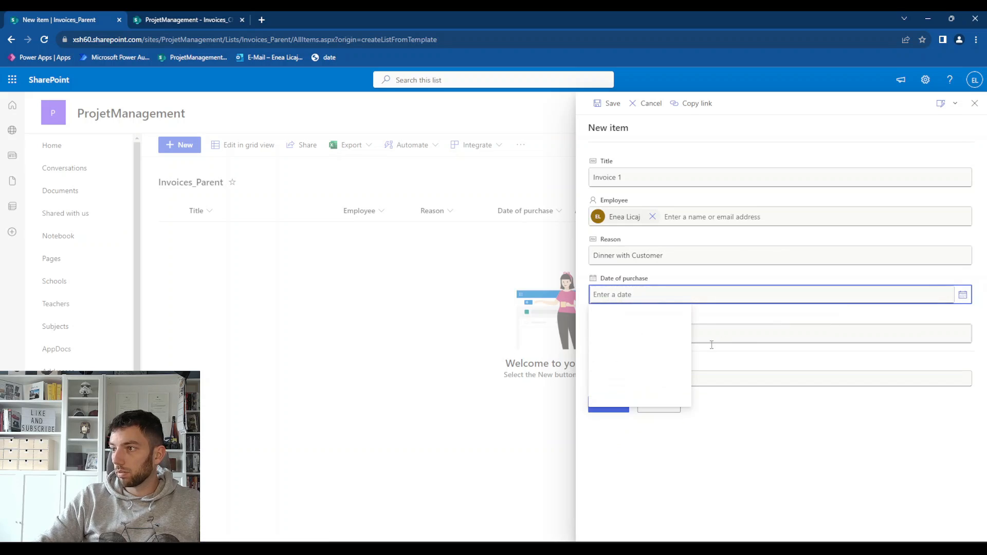
{"action": "left_click", "coordinate": [641, 336]}
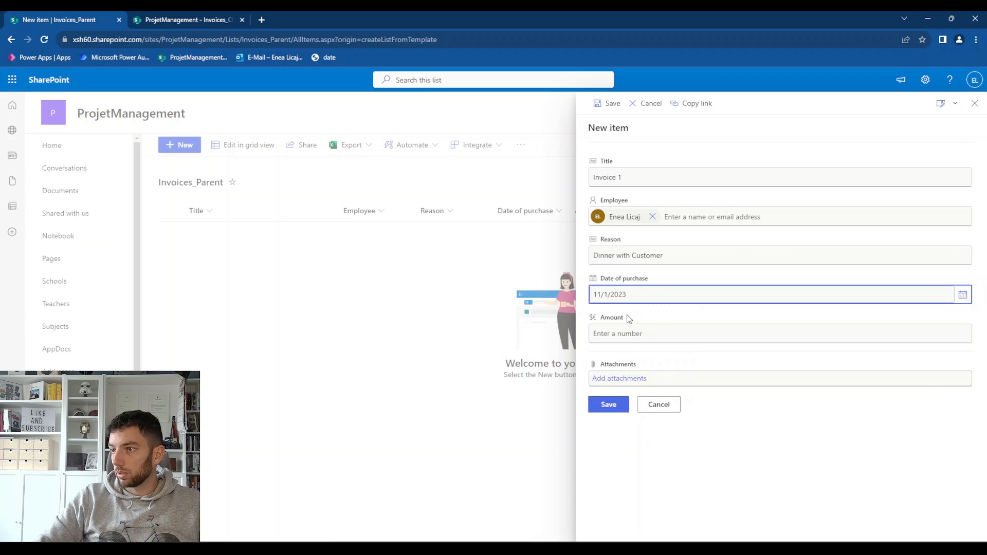
{"action": "left_click", "coordinate": [617, 335]}
{"action": "left_click", "coordinate": [616, 335]}
{"action": "type", "text": "256"}
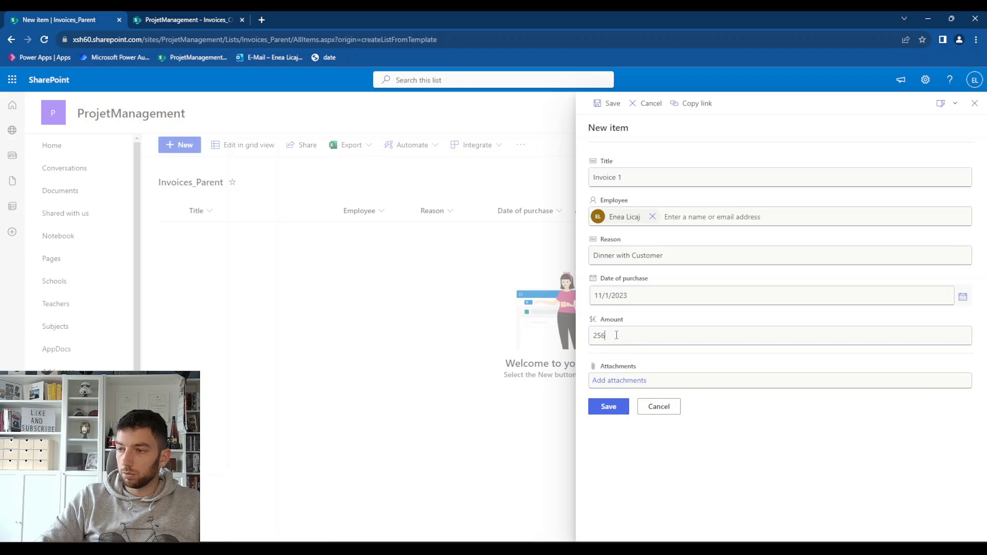
Attach DemoReceipt.pdf and 021.pdf from Downloads to the new invoice item and save it
{"action": "left_click", "coordinate": [628, 382]}
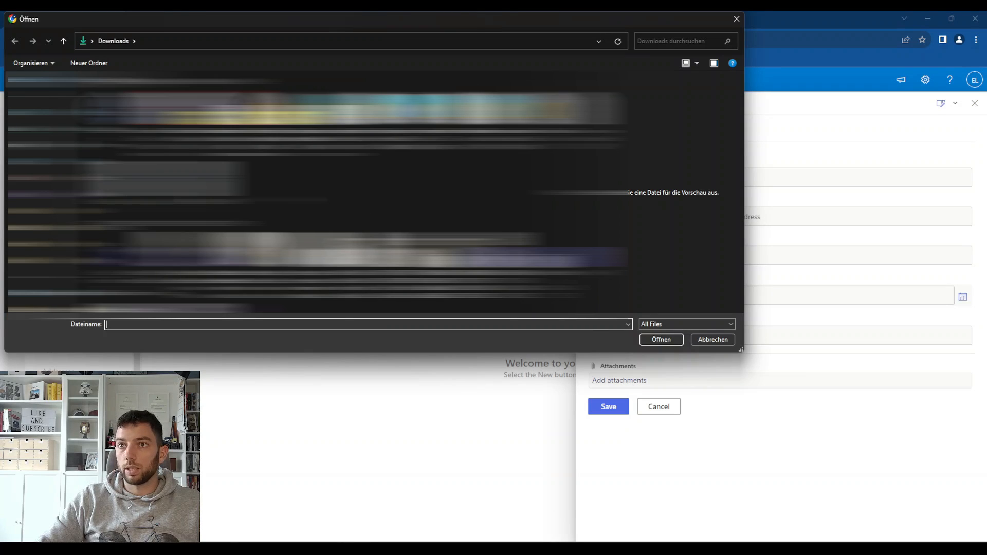
{"action": "scroll", "coordinate": [335, 246], "scroll_direction": "down", "scroll_amount": 5}
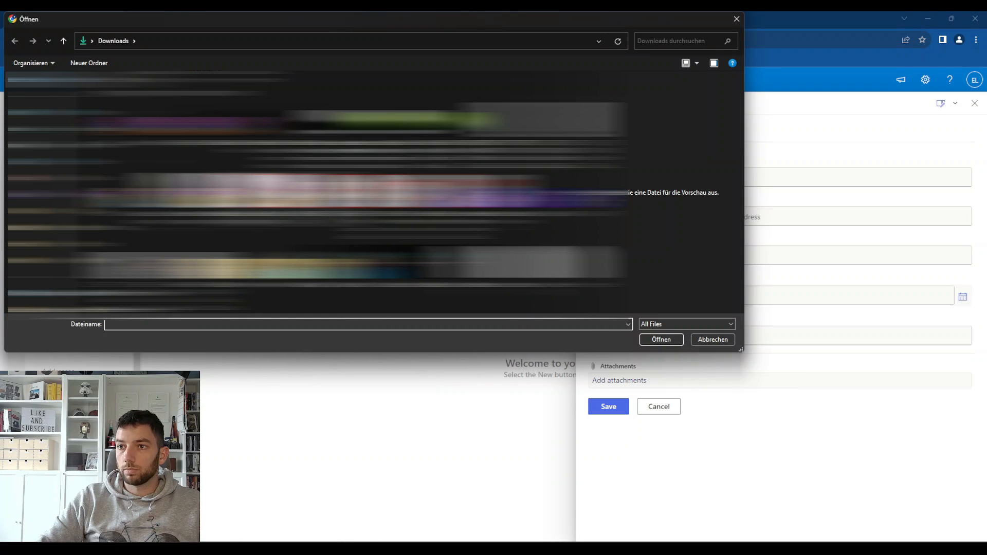
{"action": "left_click", "coordinate": [288, 220]}
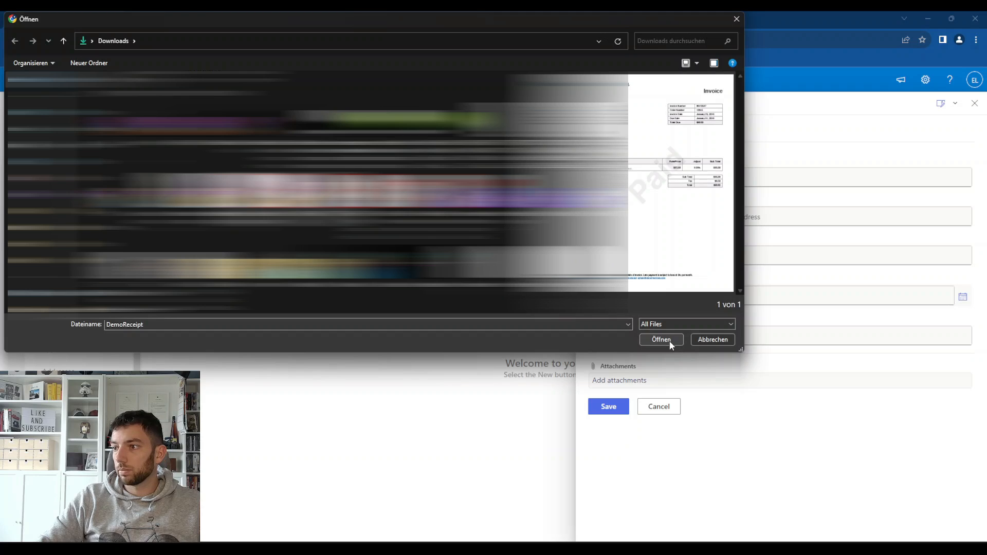
{"action": "left_click", "coordinate": [668, 341]}
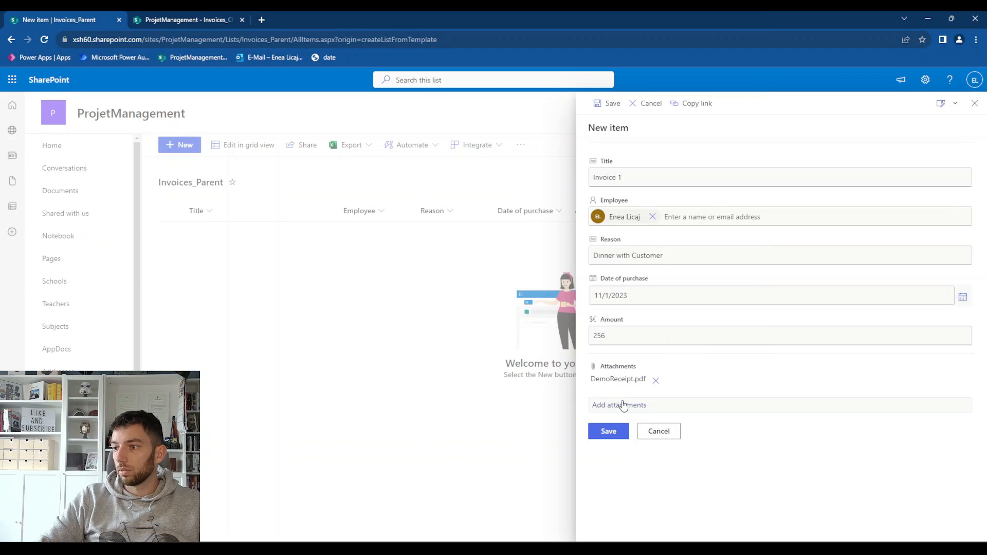
{"action": "left_click", "coordinate": [624, 405]}
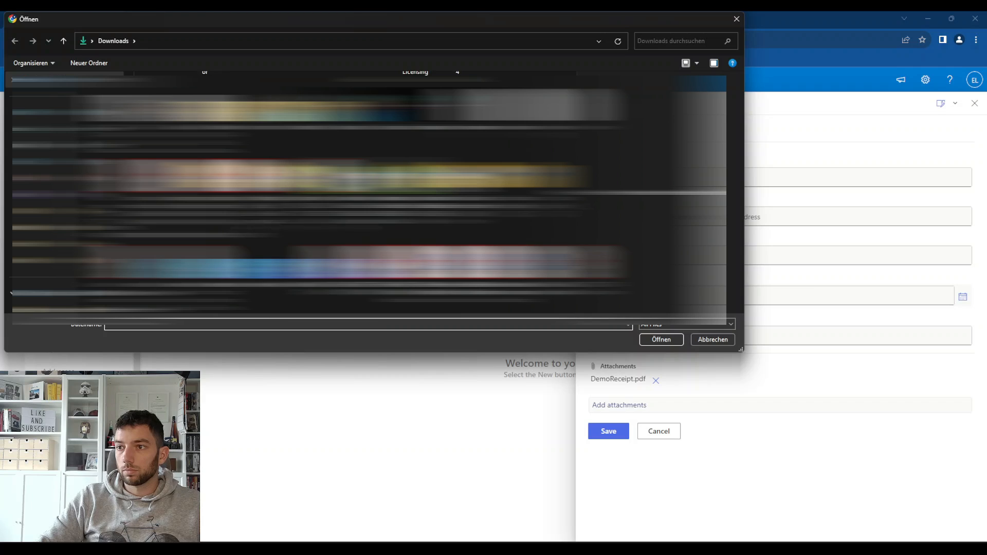
{"action": "left_click", "coordinate": [289, 179]}
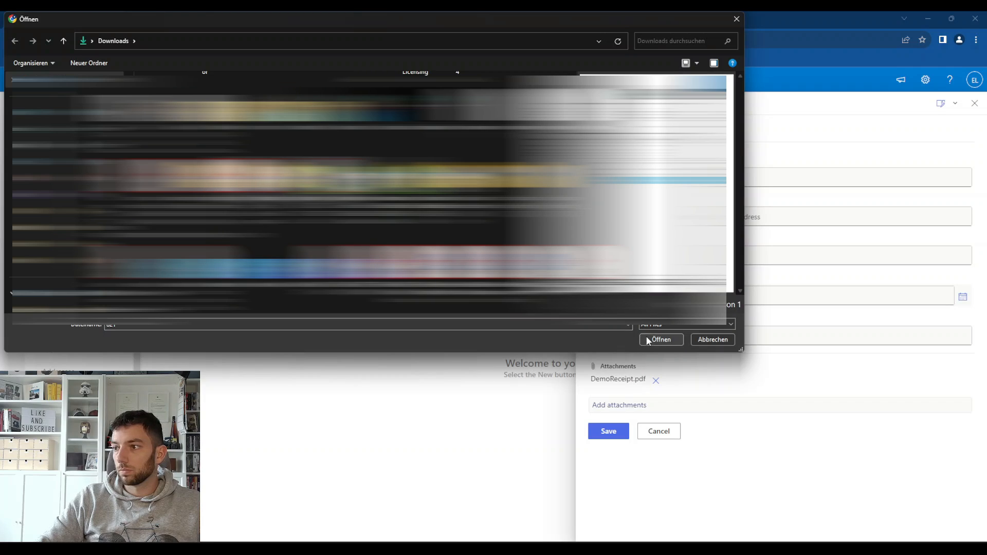
{"action": "left_click", "coordinate": [647, 340]}
{"action": "left_click", "coordinate": [608, 453]}
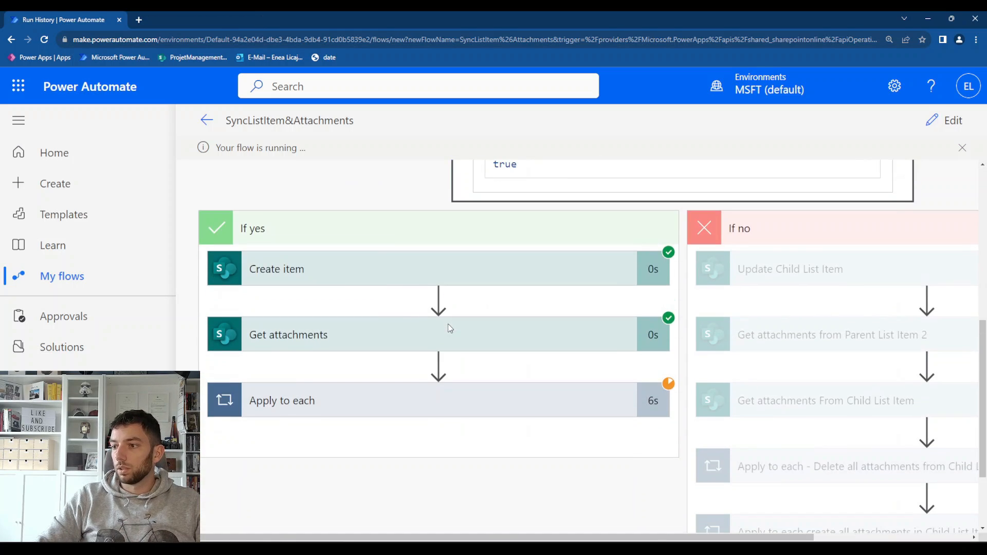
In the Power Automate run history, examine the Condition result, Create item and Apply to each of the If yes branch
{"action": "scroll", "coordinate": [446, 291], "scroll_direction": "up", "scroll_amount": 3}
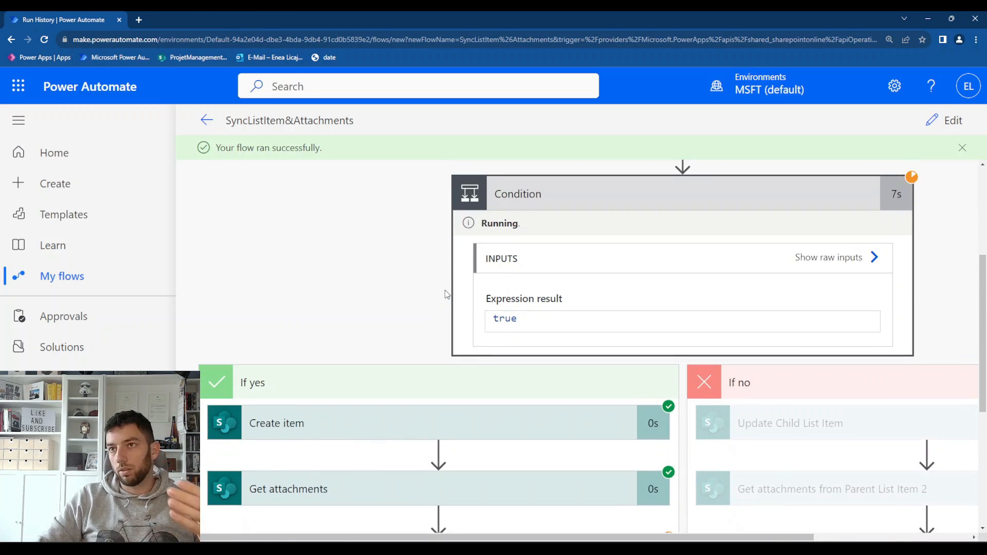
{"action": "scroll", "coordinate": [447, 294], "scroll_direction": "down", "scroll_amount": 2}
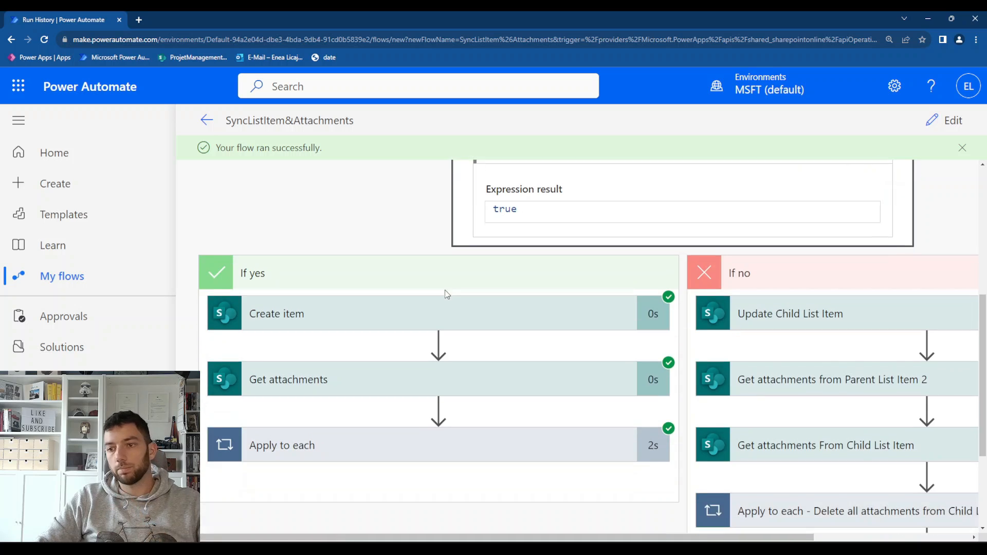
{"action": "left_click", "coordinate": [446, 297]}
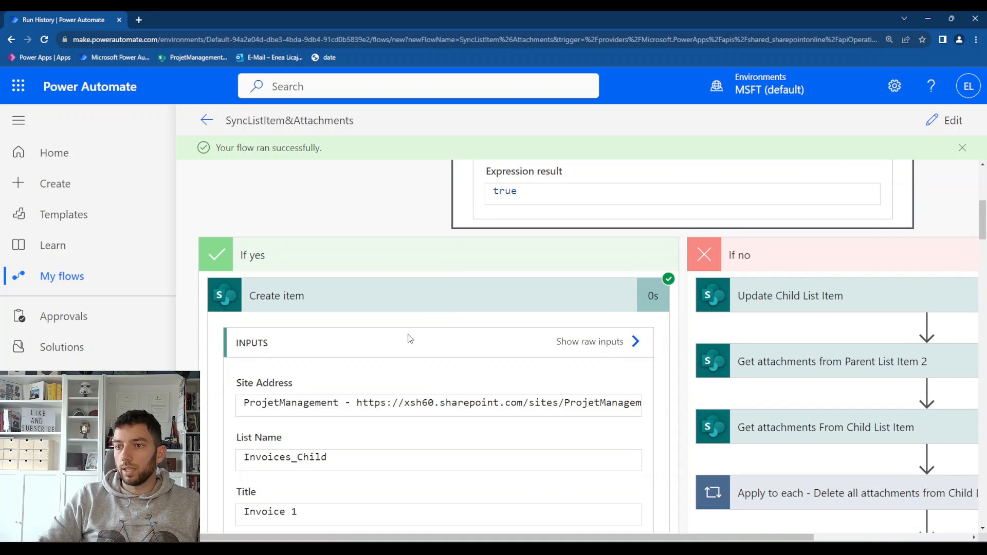
{"action": "scroll", "coordinate": [358, 375], "scroll_direction": "down", "scroll_amount": 4}
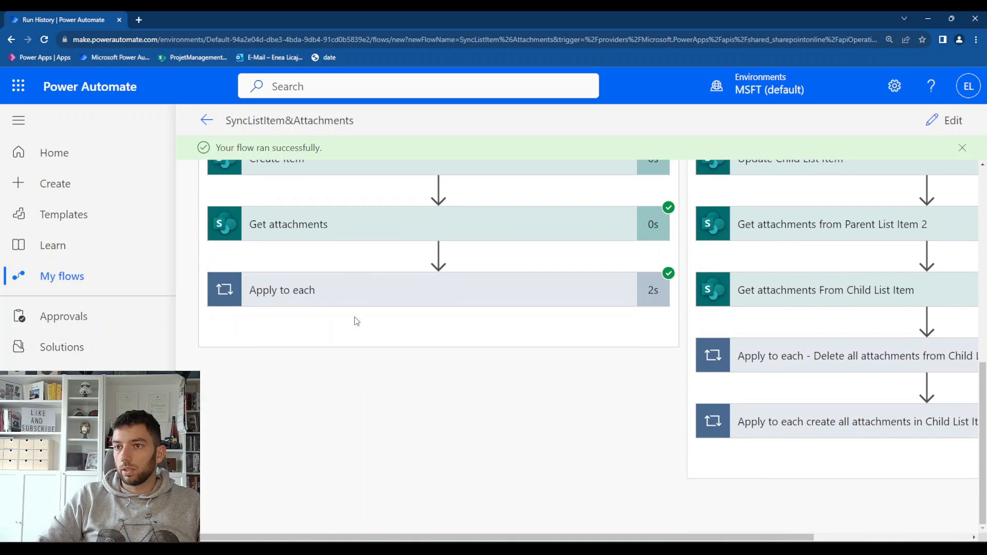
{"action": "left_click", "coordinate": [362, 334]}
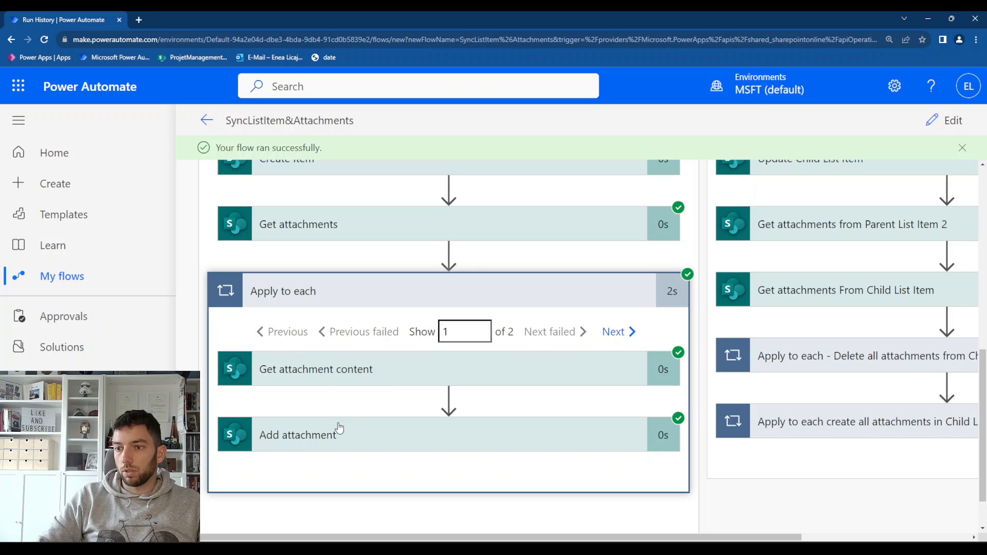
Switch to SharePoint, reload the Invoices_Child list and check the synced Invoice 1 item's fields and attachments
{"action": "mouse_move", "coordinate": [745, 549]}
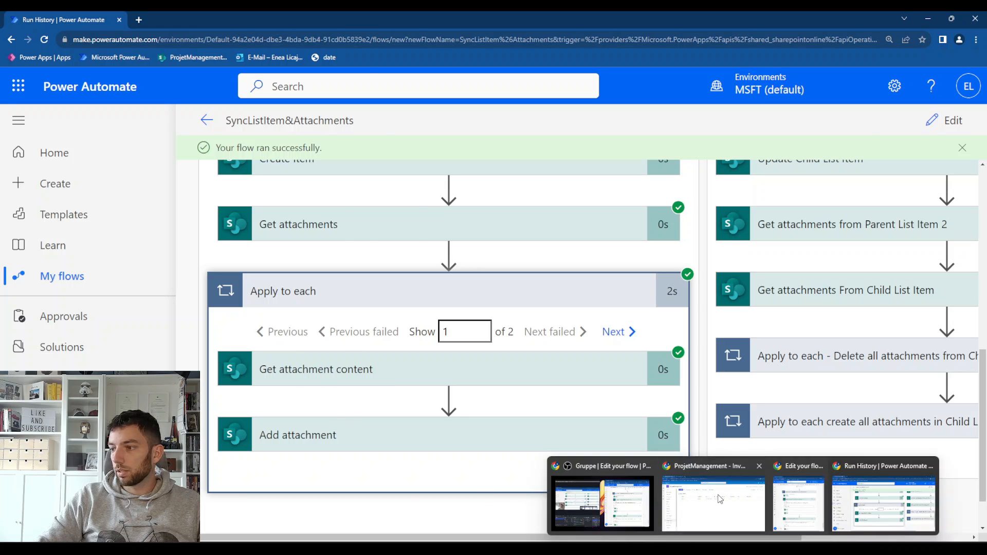
{"action": "left_click", "coordinate": [699, 496]}
{"action": "left_click", "coordinate": [186, 19]}
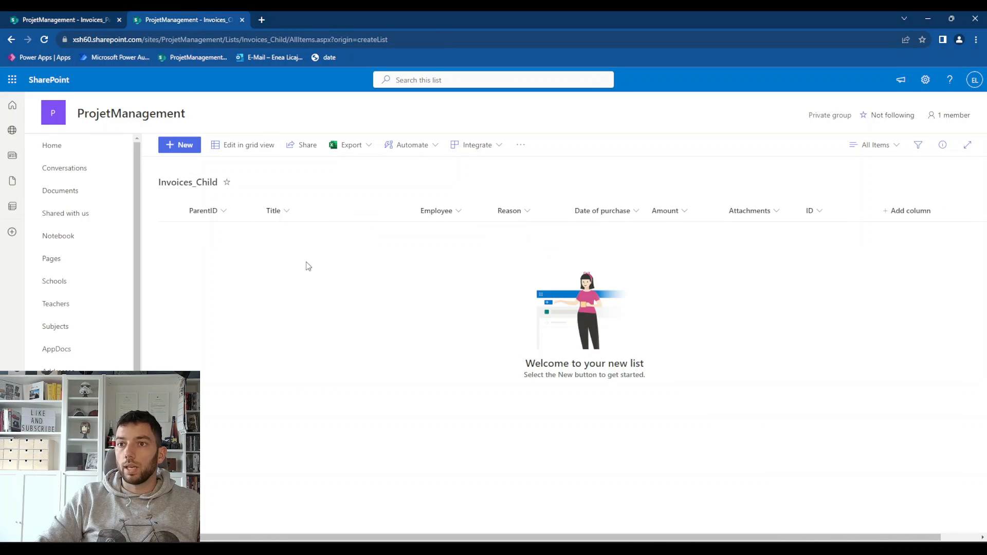
{"action": "left_click", "coordinate": [44, 40]}
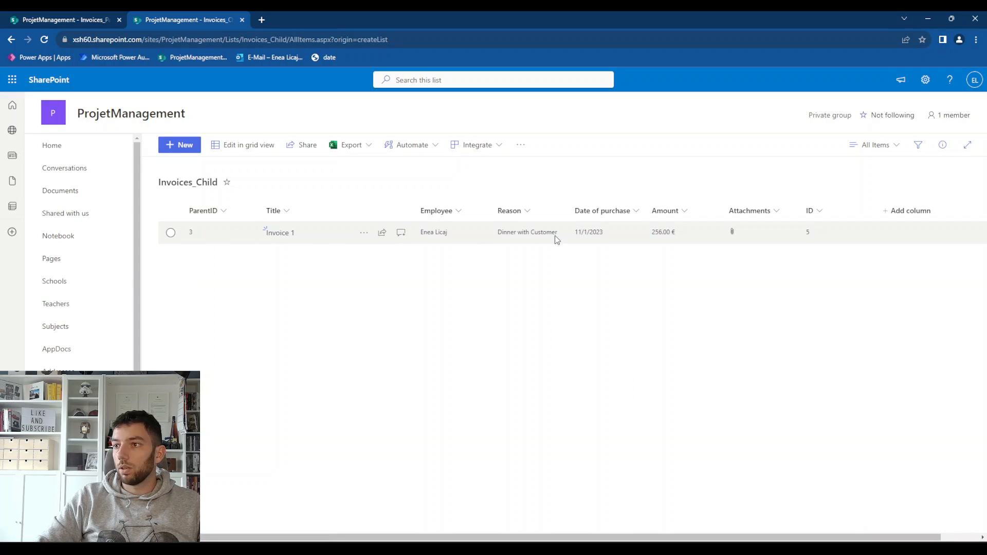
{"action": "double_click", "coordinate": [707, 242]}
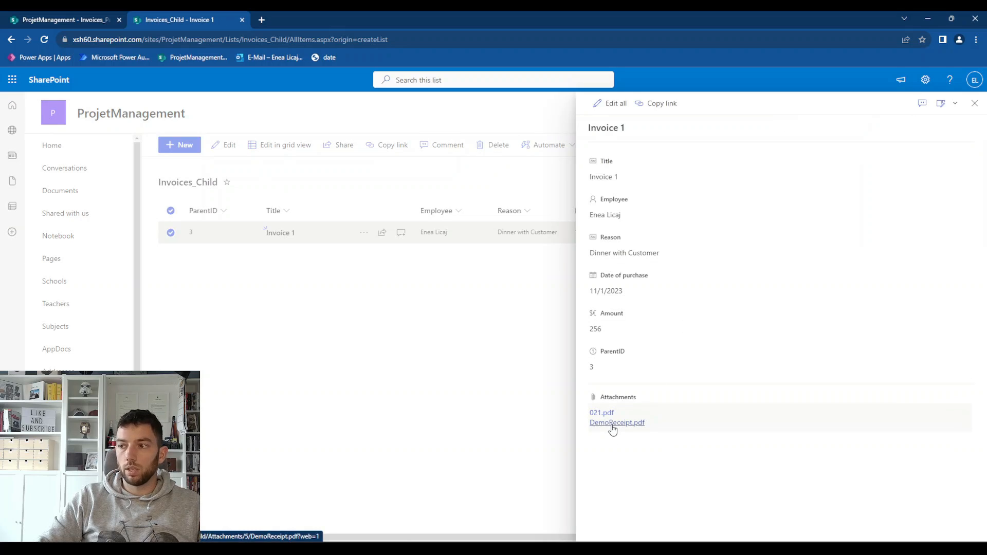
{"action": "left_click", "coordinate": [974, 103]}
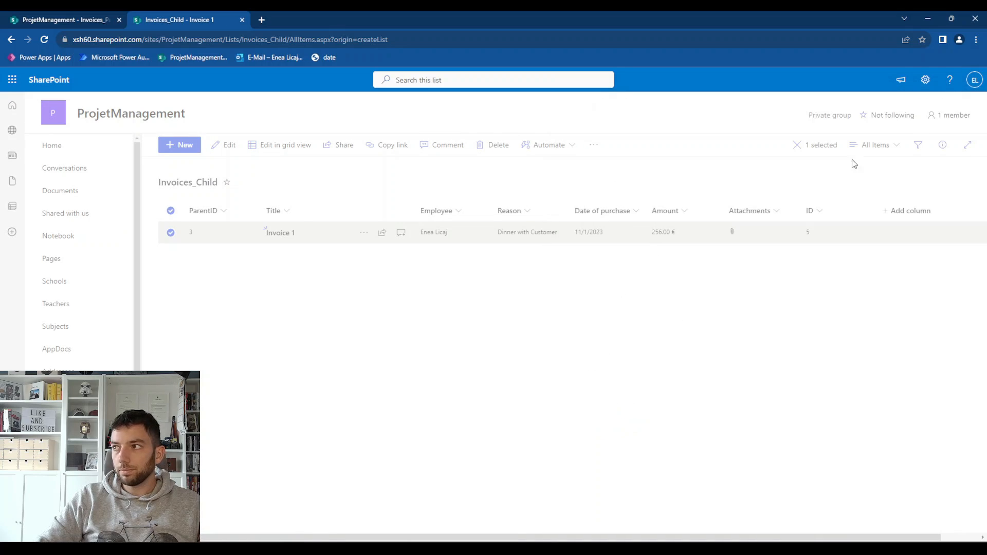
Return to the SyncListItem&Attachments flow in Power Automate, open it for editing and start another manual test run
{"action": "mouse_move", "coordinate": [735, 539]}
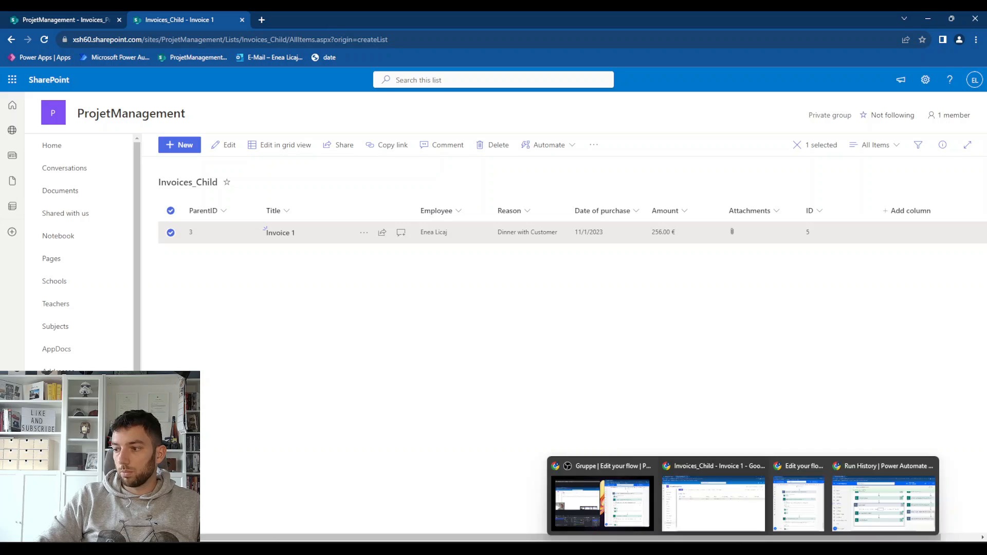
{"action": "left_click", "coordinate": [883, 501]}
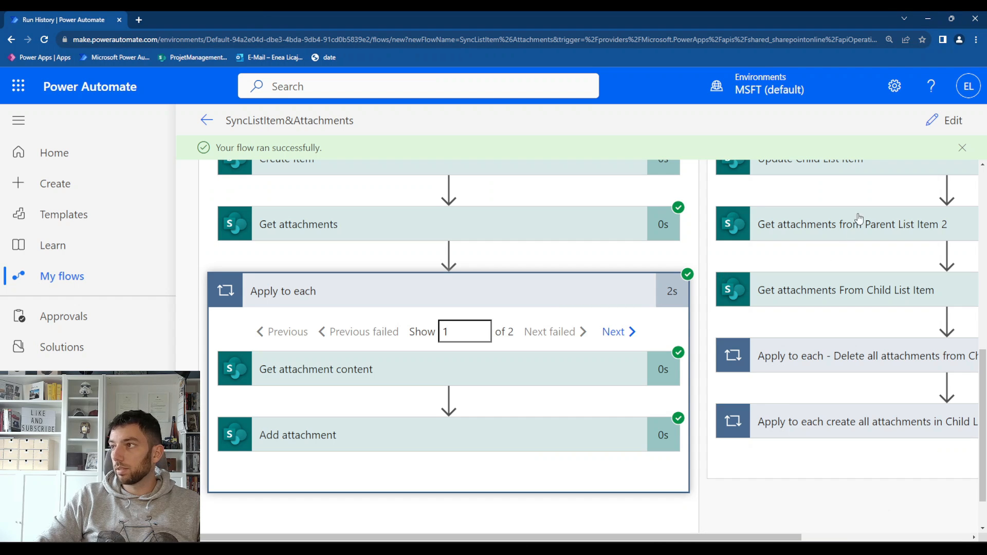
{"action": "left_click", "coordinate": [946, 121]}
{"action": "left_click", "coordinate": [910, 123]}
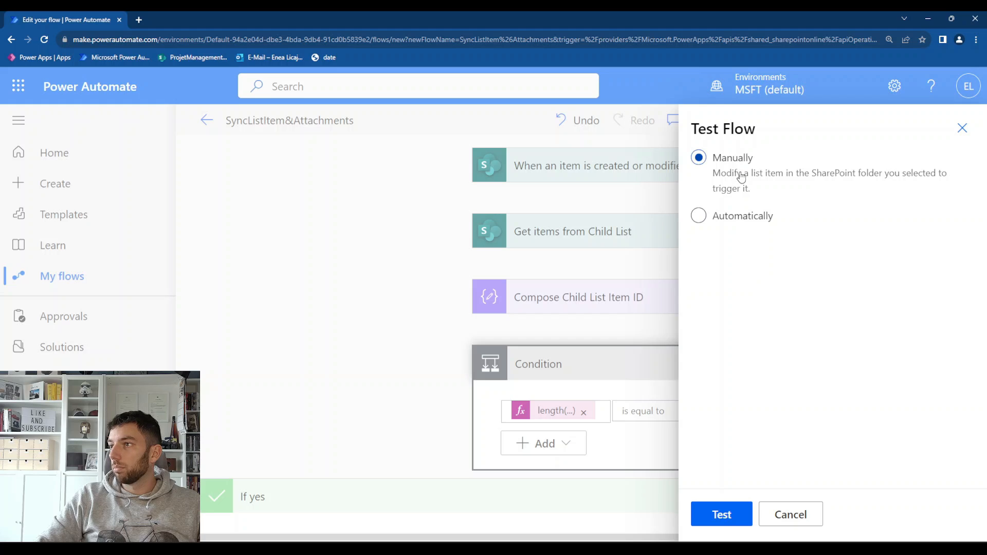
{"action": "left_click", "coordinate": [722, 514]}
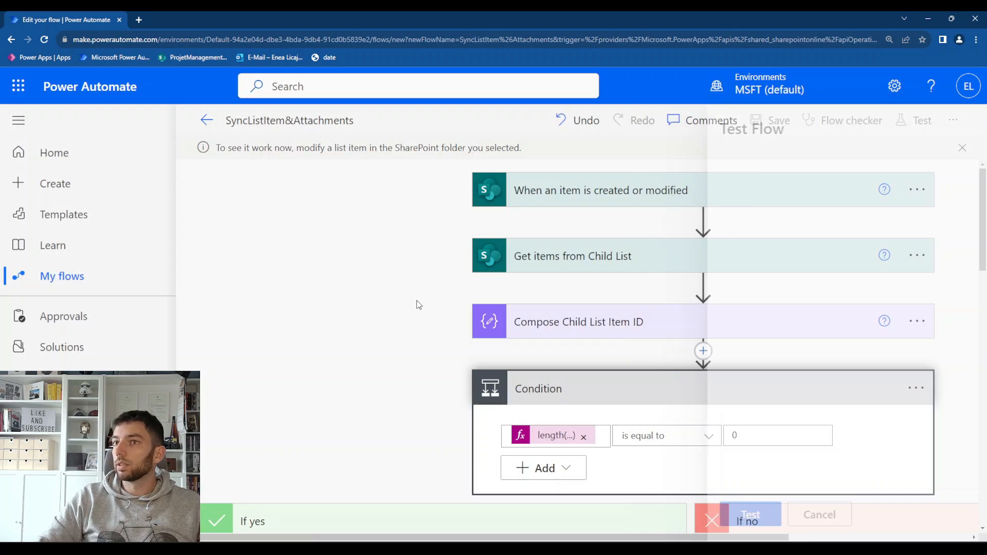
Switch to SharePoint, open Invoice 1 in the Invoices_Parent list for editing and remove its DemoReceipt.pdf attachment
{"action": "left_click", "coordinate": [707, 481]}
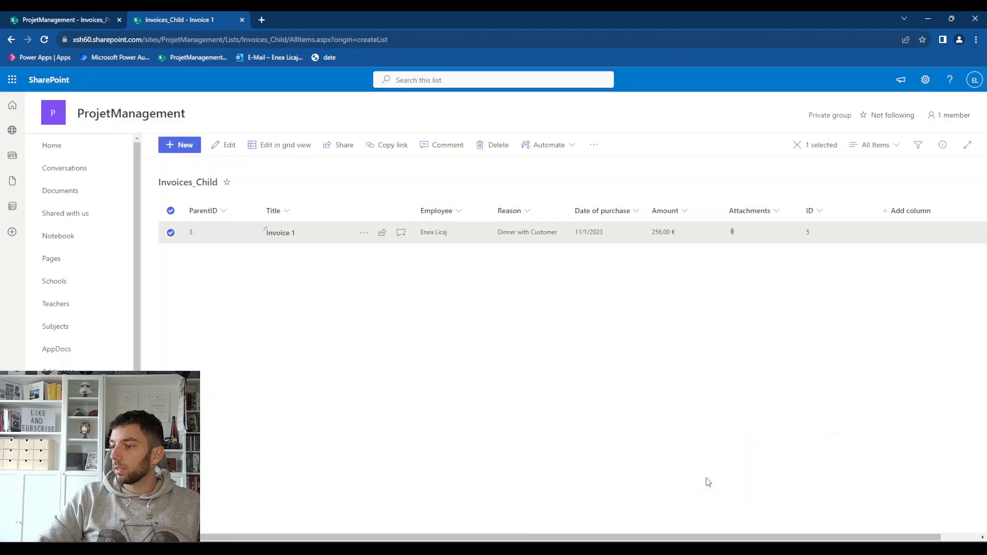
{"action": "left_click", "coordinate": [92, 26]}
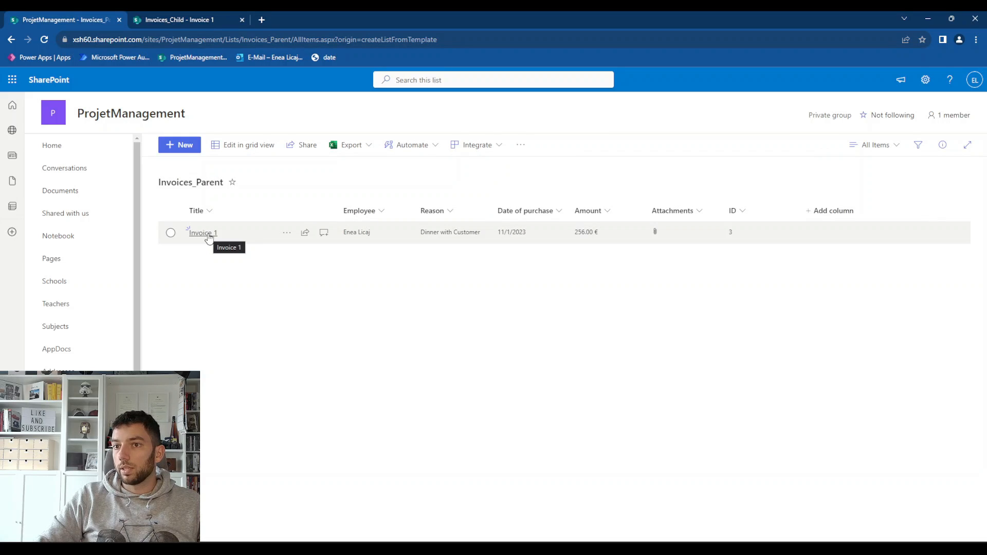
{"action": "left_click", "coordinate": [203, 233]}
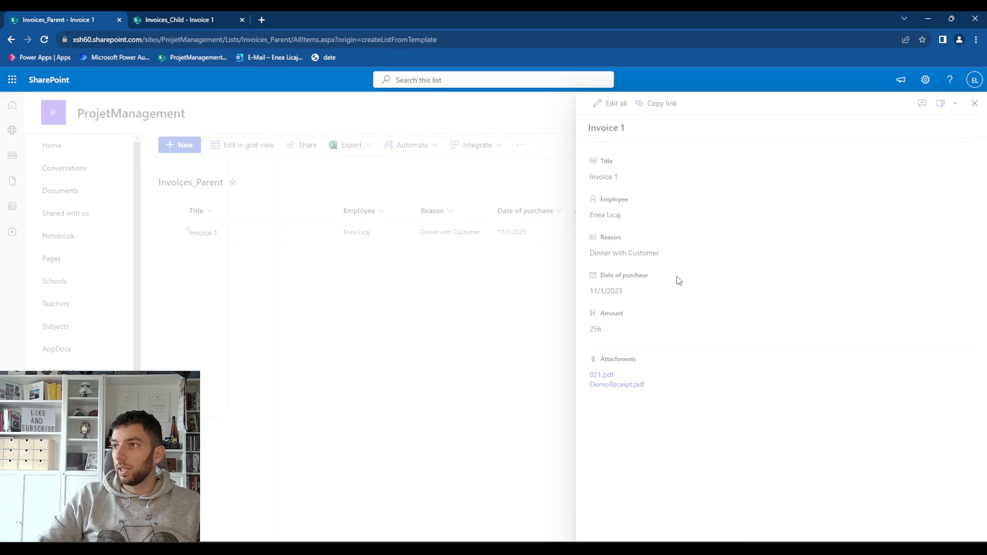
{"action": "left_click", "coordinate": [679, 291]}
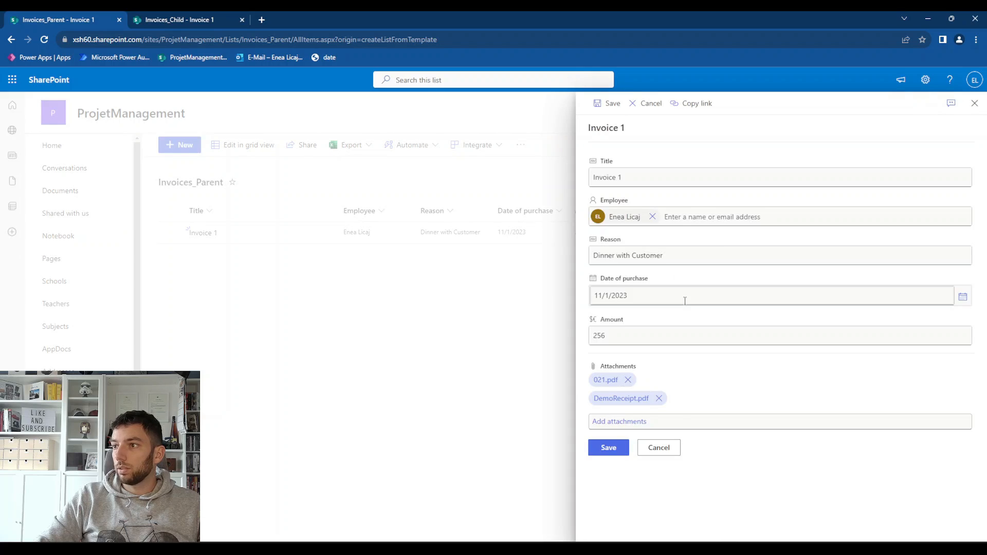
{"action": "left_click", "coordinate": [659, 399]}
{"action": "left_click", "coordinate": [568, 346]}
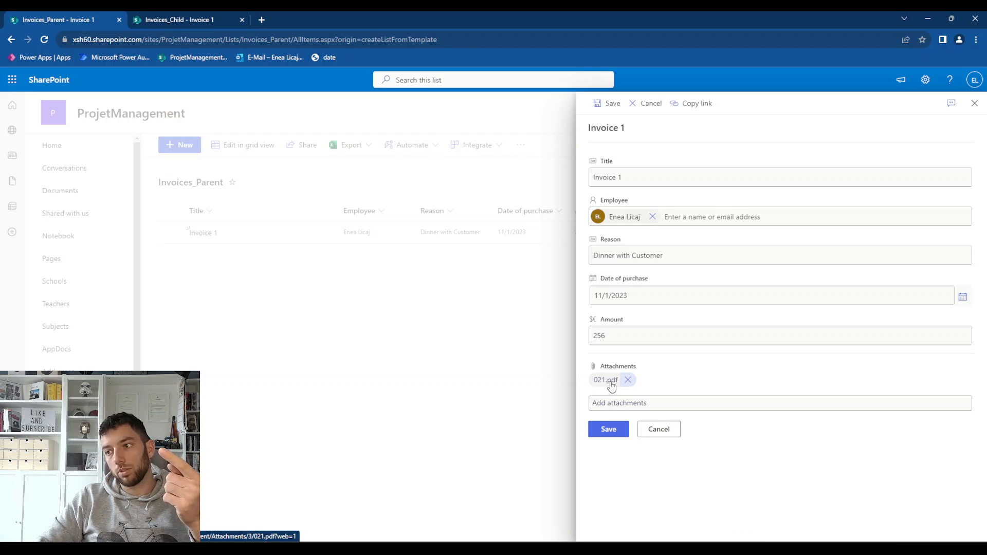
Set Invoice 1's date of purchase to 11/3/2023 and its amount to 355, and save the item
{"action": "left_click", "coordinate": [636, 300]}
{"action": "left_click", "coordinate": [963, 298]}
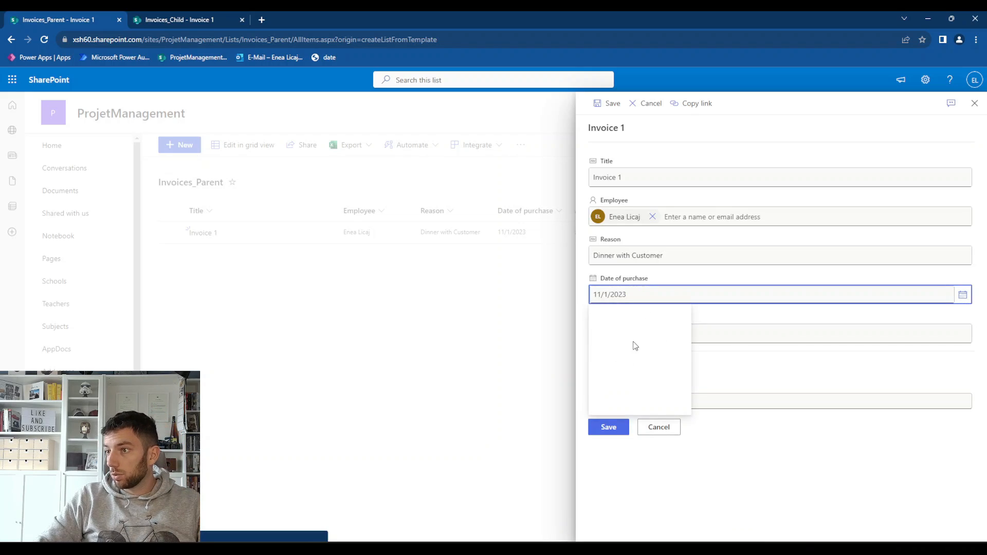
{"action": "left_click", "coordinate": [674, 339]}
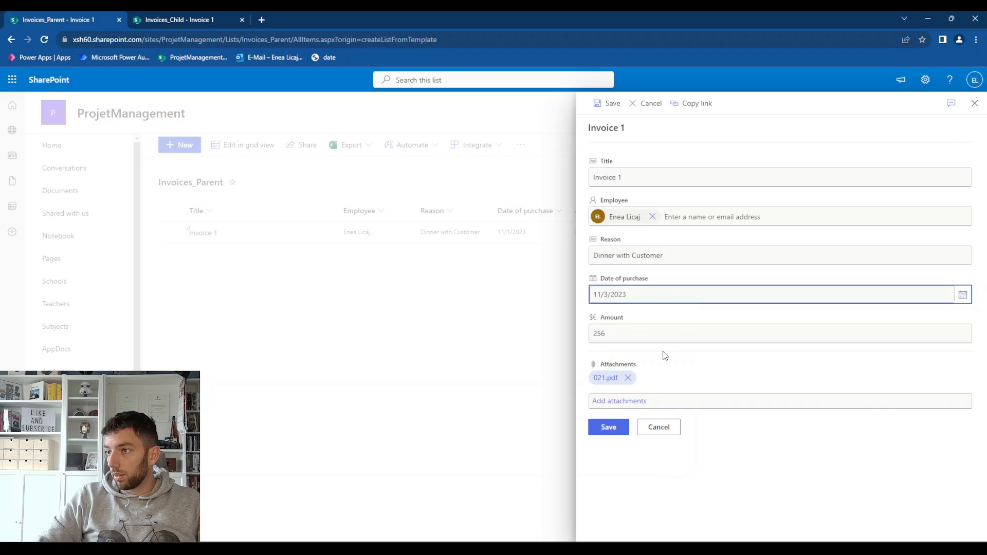
{"action": "left_click", "coordinate": [627, 334]}
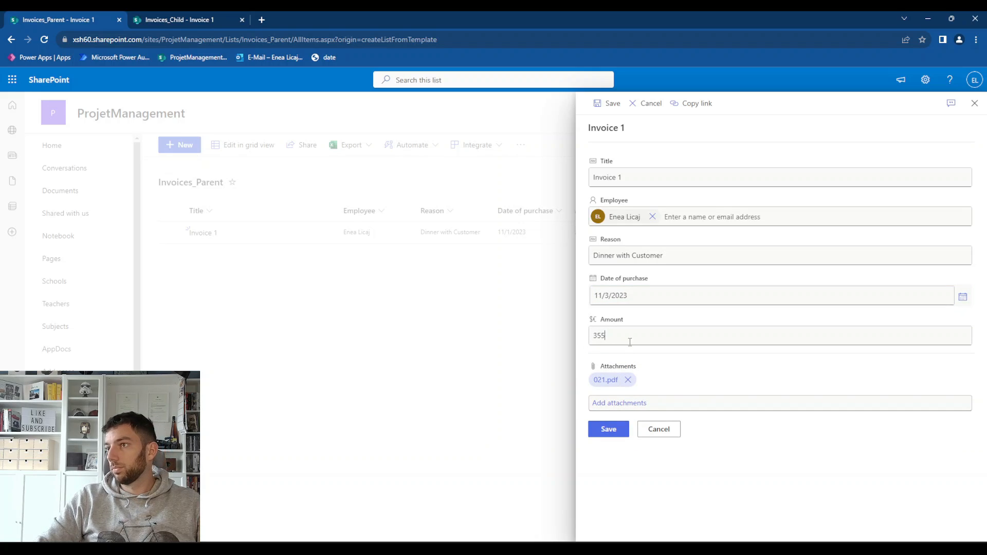
{"action": "left_click", "coordinate": [611, 430]}
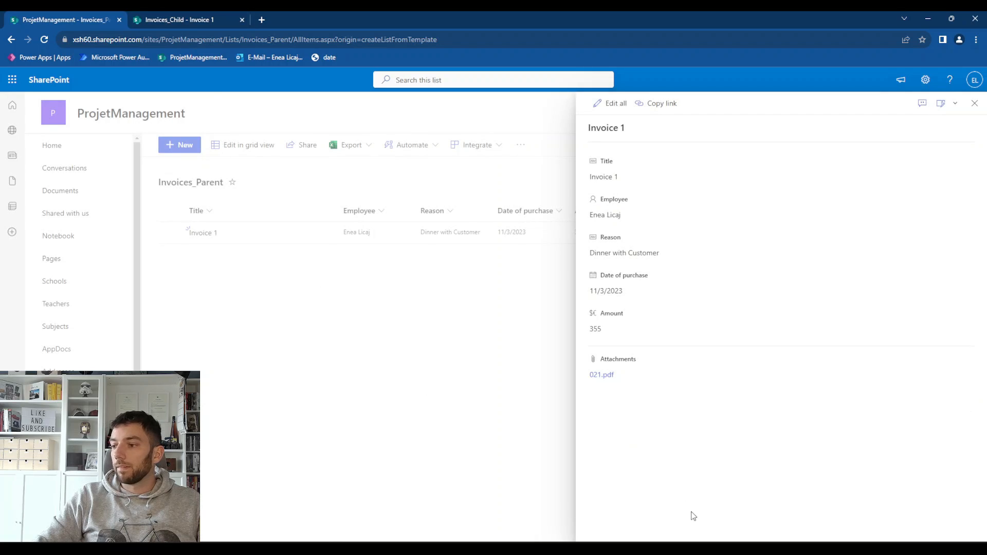
Switch to the Power Automate test run and examine the Condition result and the actions of the If no branch
{"action": "left_click", "coordinate": [855, 513]}
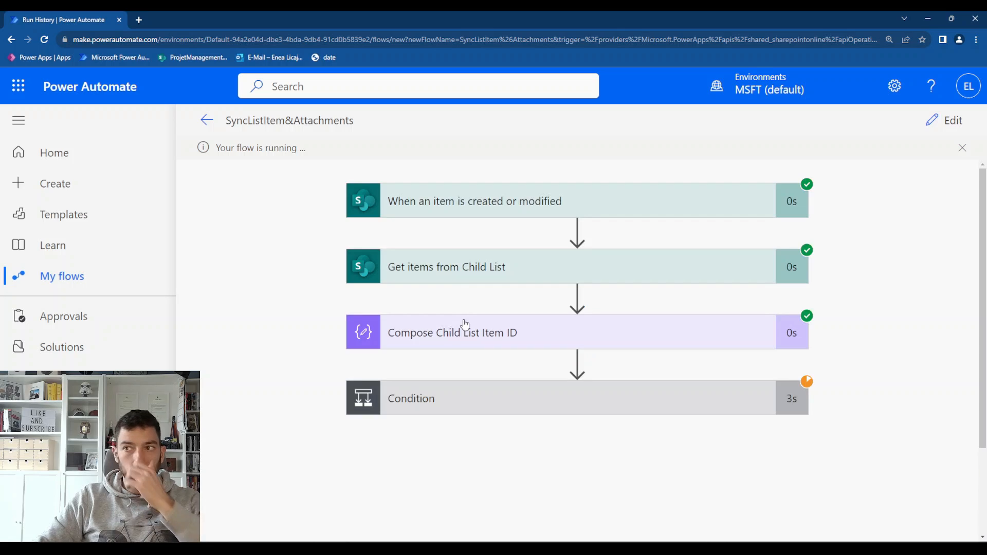
{"action": "left_click", "coordinate": [518, 408]}
{"action": "scroll", "coordinate": [519, 410], "scroll_direction": "down", "scroll_amount": 9}
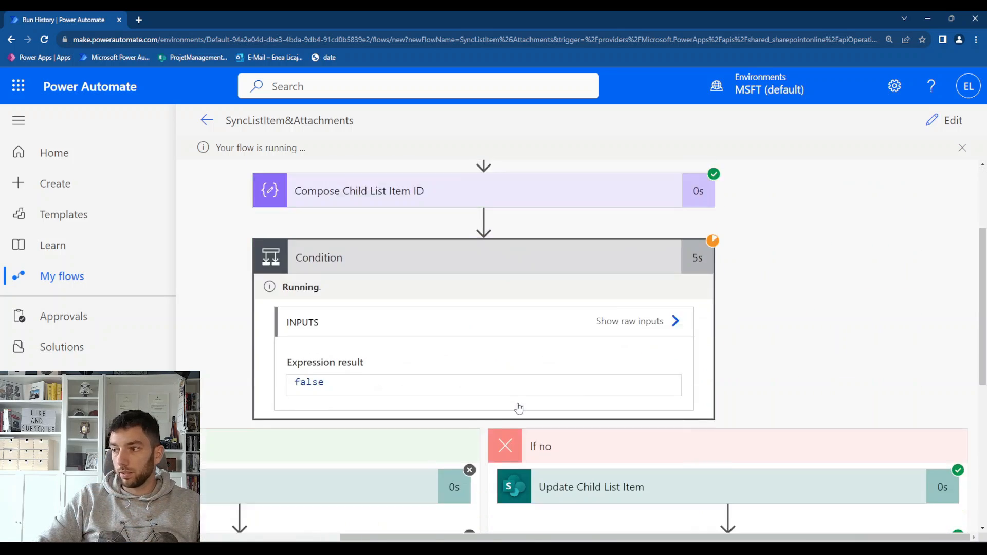
{"action": "scroll", "coordinate": [569, 375], "scroll_direction": "up", "scroll_amount": 2}
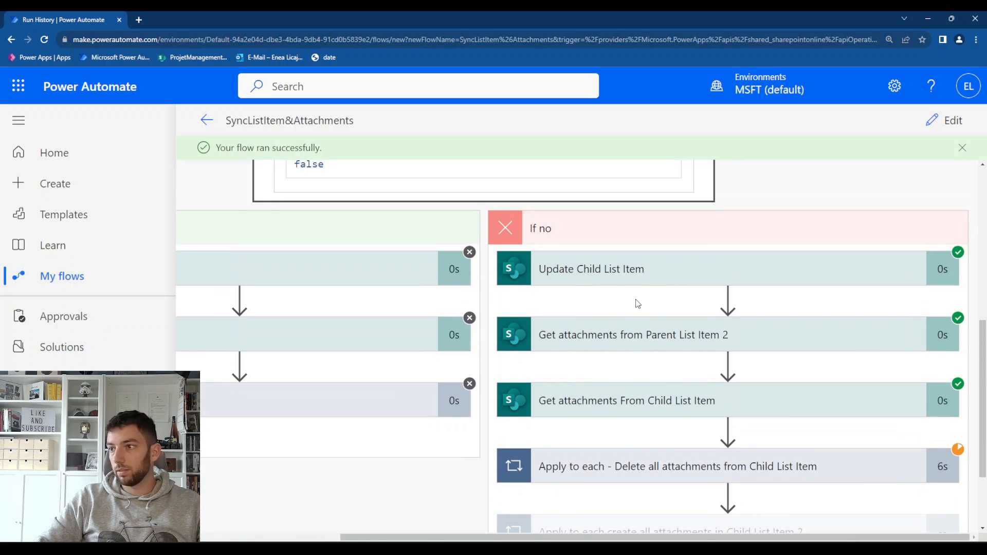
{"action": "scroll", "coordinate": [643, 292], "scroll_direction": "down", "scroll_amount": 2}
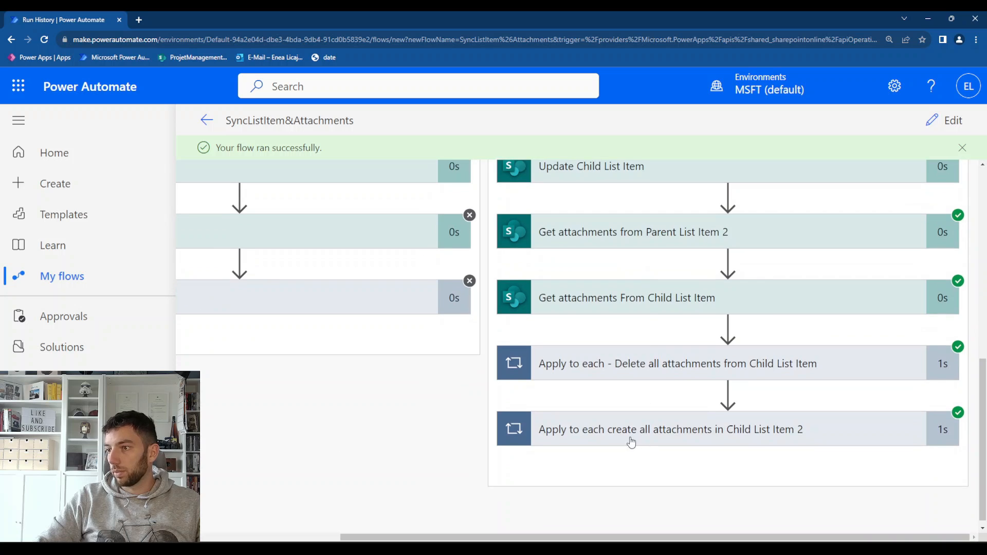
Return to SharePoint, reload the Invoices_Child list and open Invoice 1 to check its updated fields and attachments
{"action": "mouse_move", "coordinate": [748, 524]}
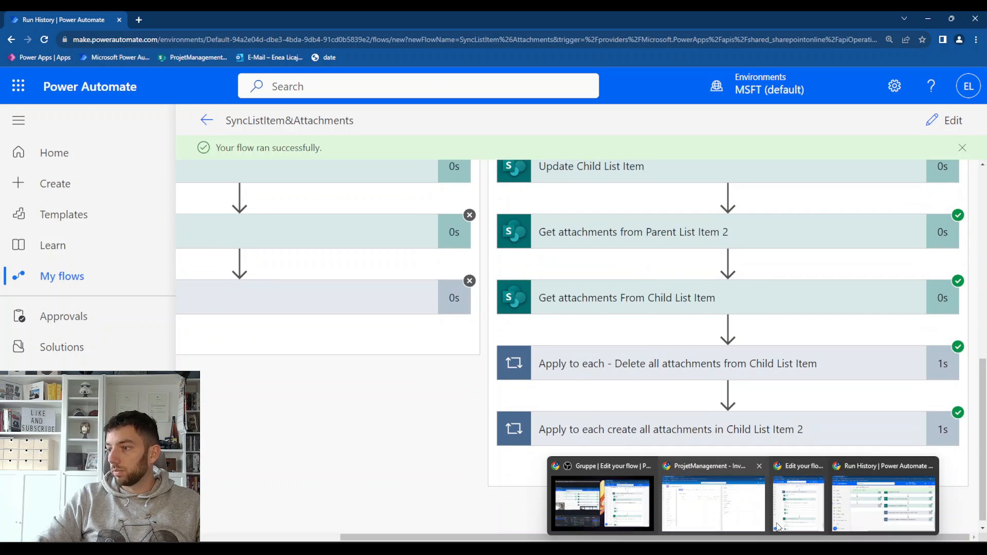
{"action": "left_click", "coordinate": [721, 511]}
{"action": "left_click", "coordinate": [974, 102]}
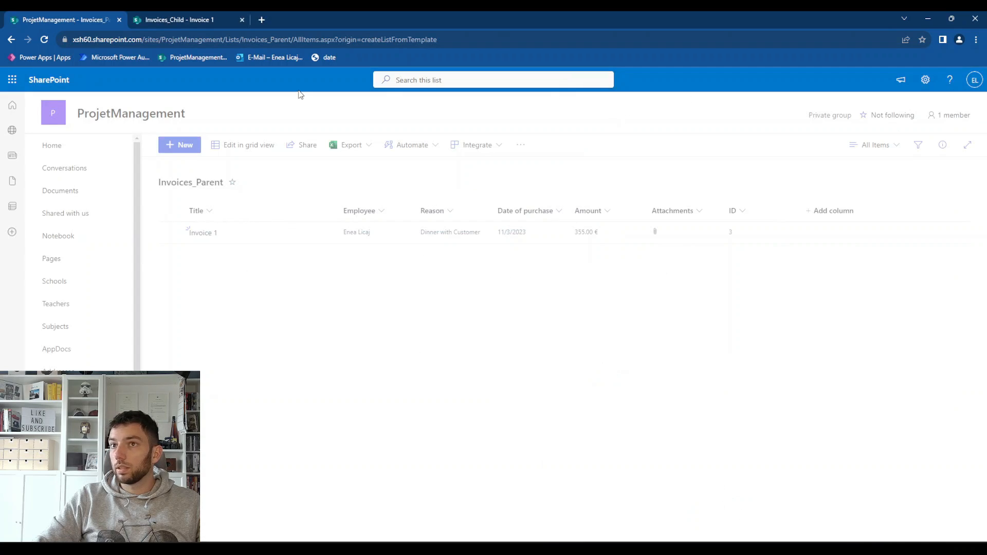
{"action": "left_click", "coordinate": [194, 18]}
{"action": "left_click", "coordinate": [136, 148]}
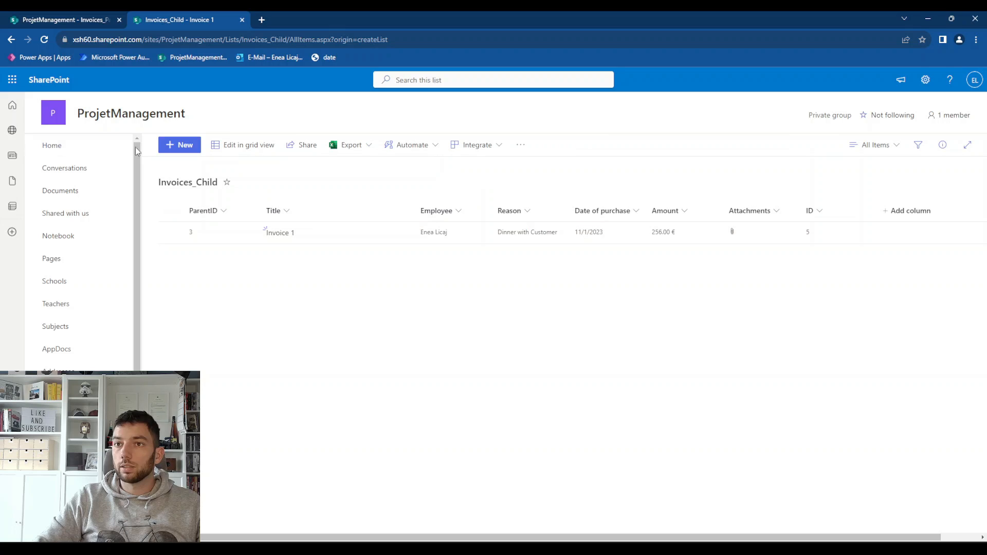
{"action": "left_click", "coordinate": [46, 40]}
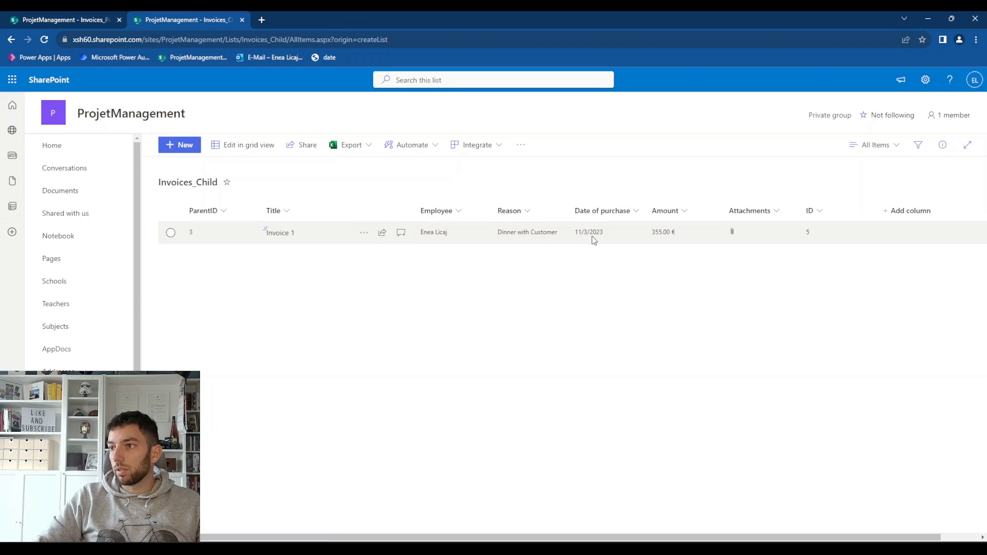
{"action": "left_click", "coordinate": [273, 234]}
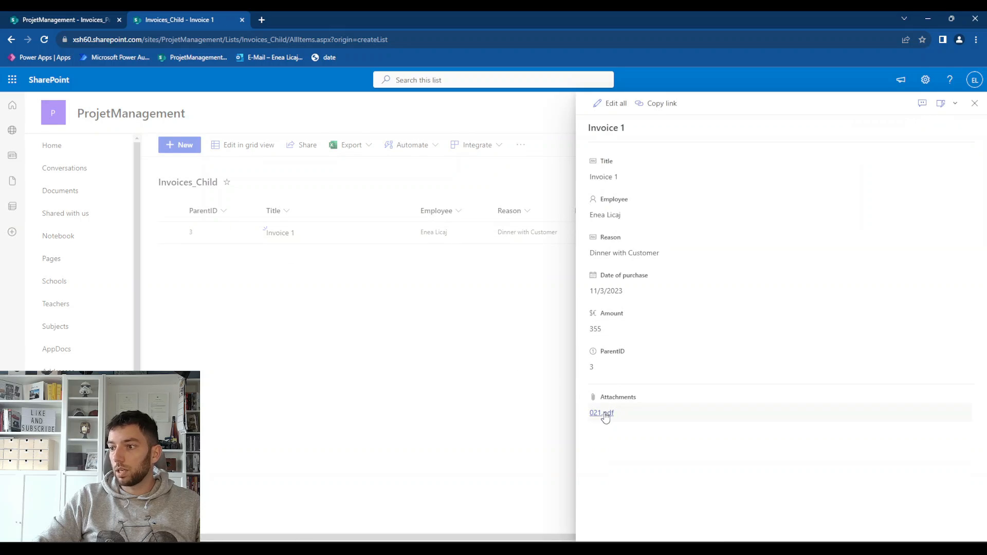